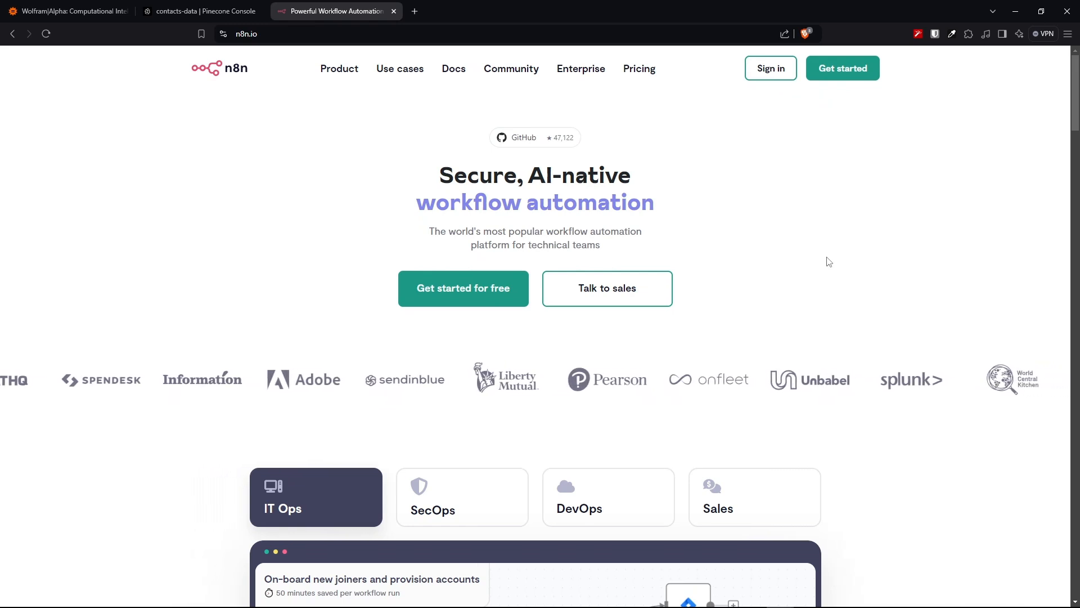
- Examine the n8n homepage, from the headline through the example workflows and feature sections to the integrations section
scroll(828, 261, "down", 1)
scroll(828, 261, "down", 4)
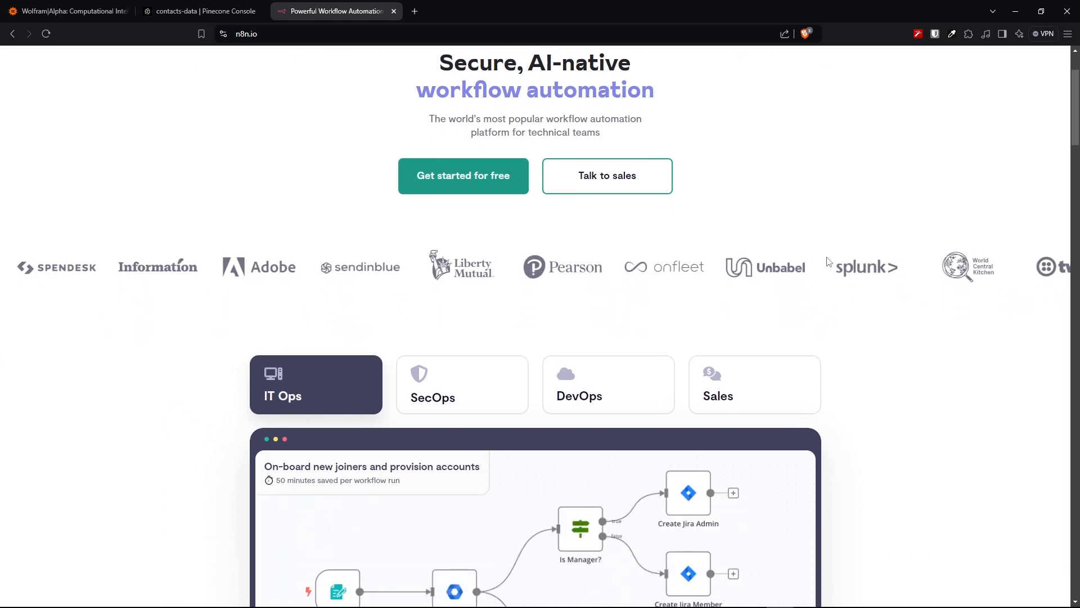
scroll(828, 264, "down", 2)
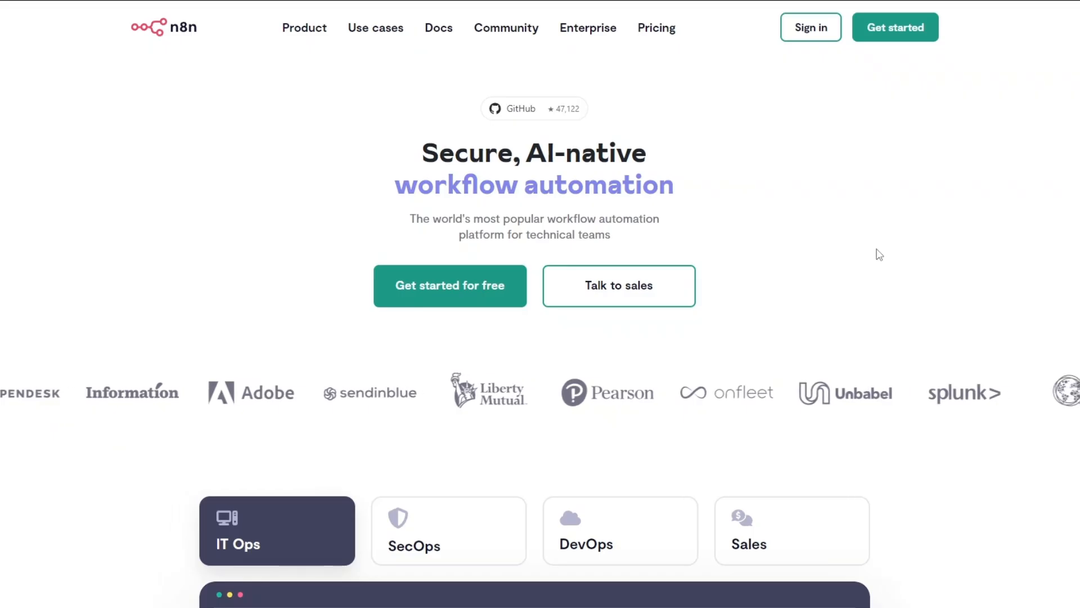
scroll(879, 254, "down", 4)
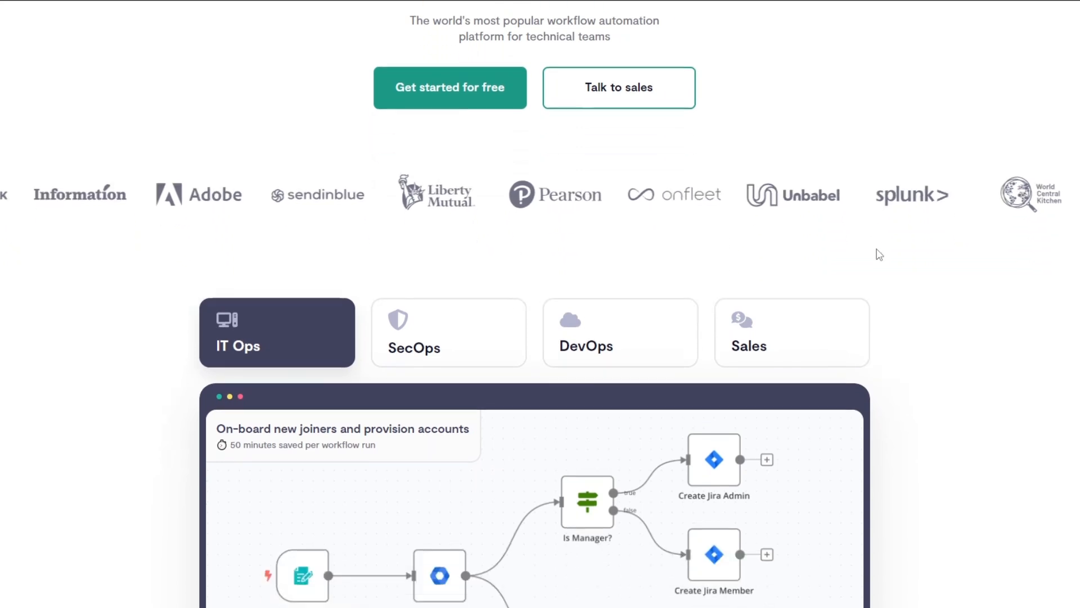
scroll(880, 255, "down", 5)
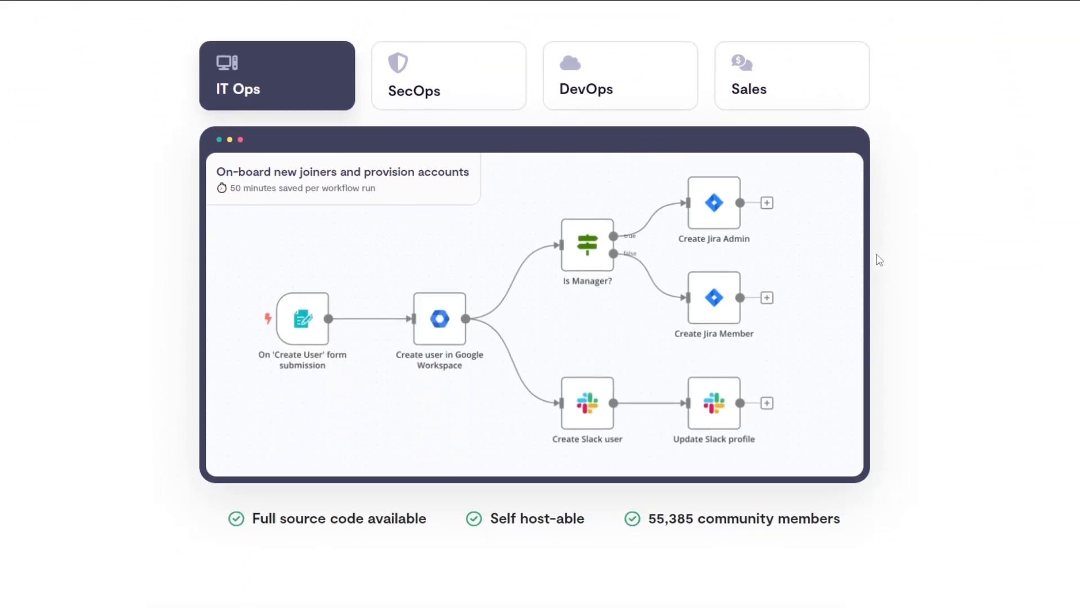
scroll(879, 260, "down", 4)
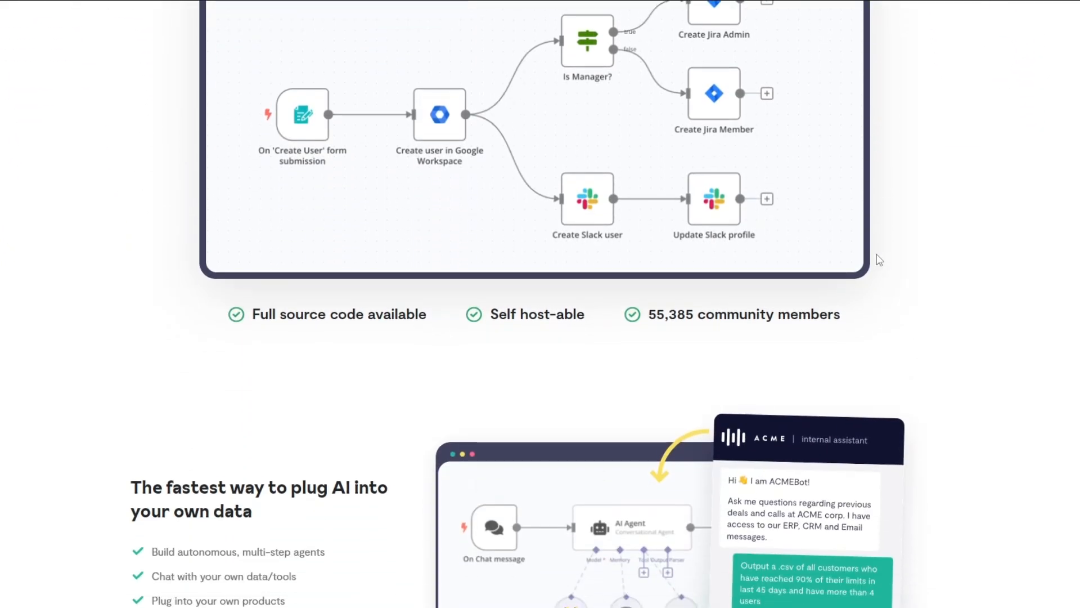
scroll(879, 259, "down", 4)
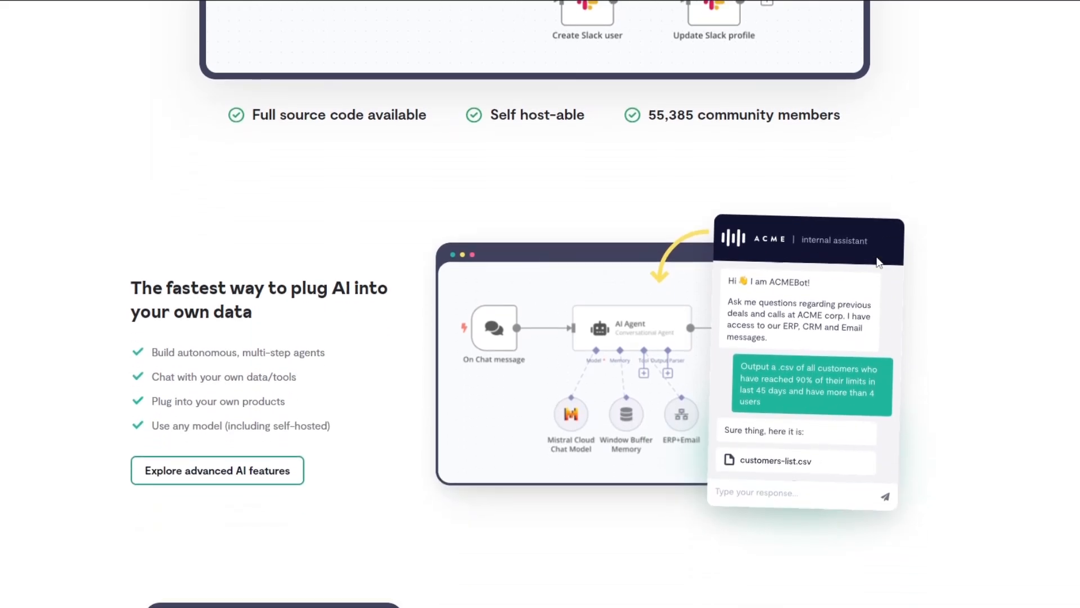
scroll(879, 263, "down", 6)
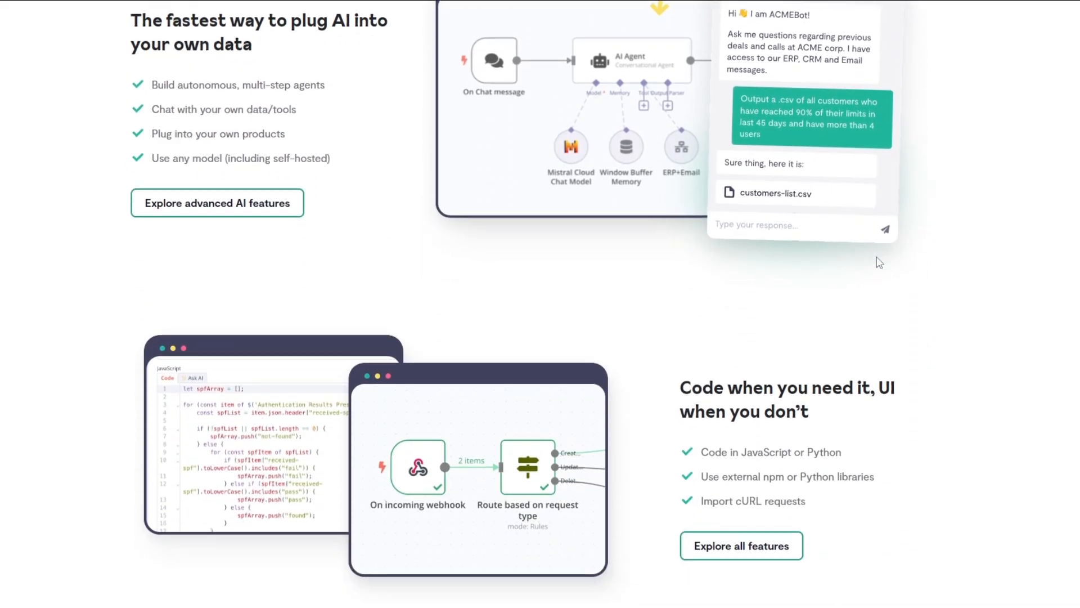
scroll(879, 263, "down", 5)
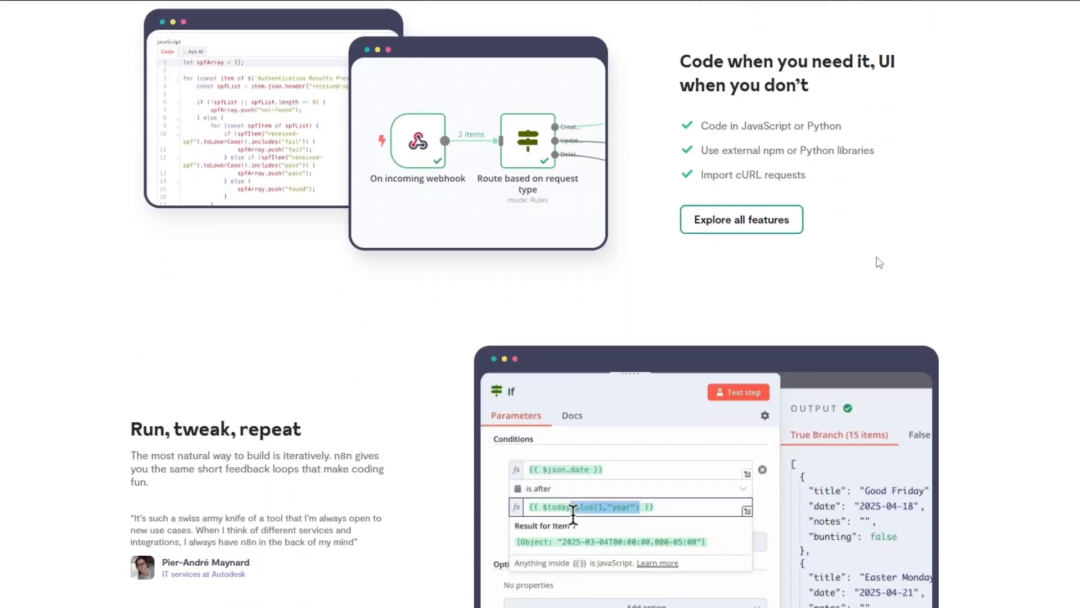
scroll(879, 263, "down", 2)
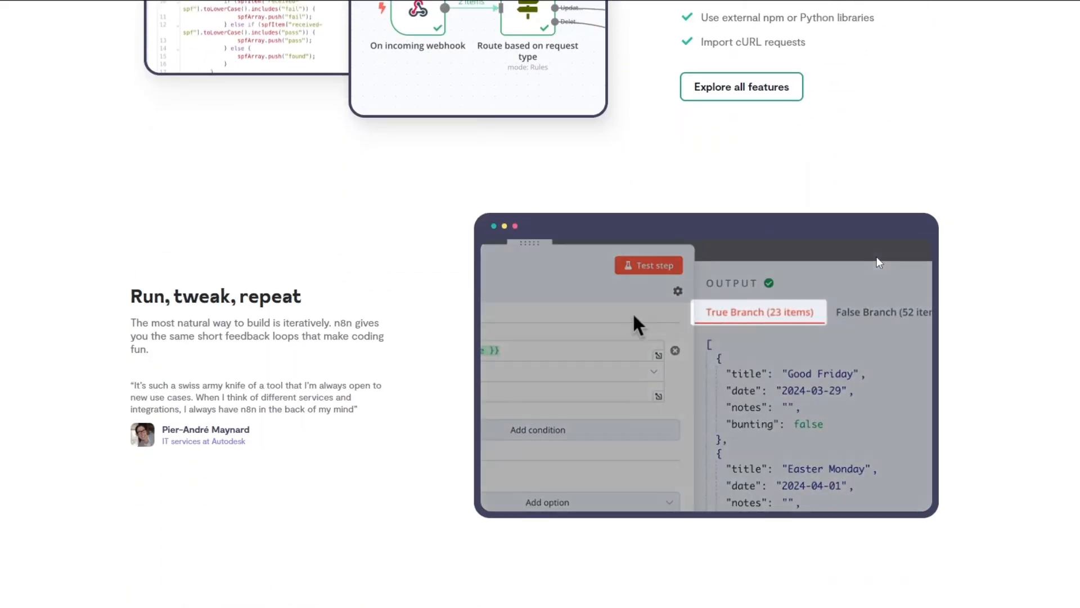
scroll(879, 263, "down", 1)
scroll(877, 256, "down", 3)
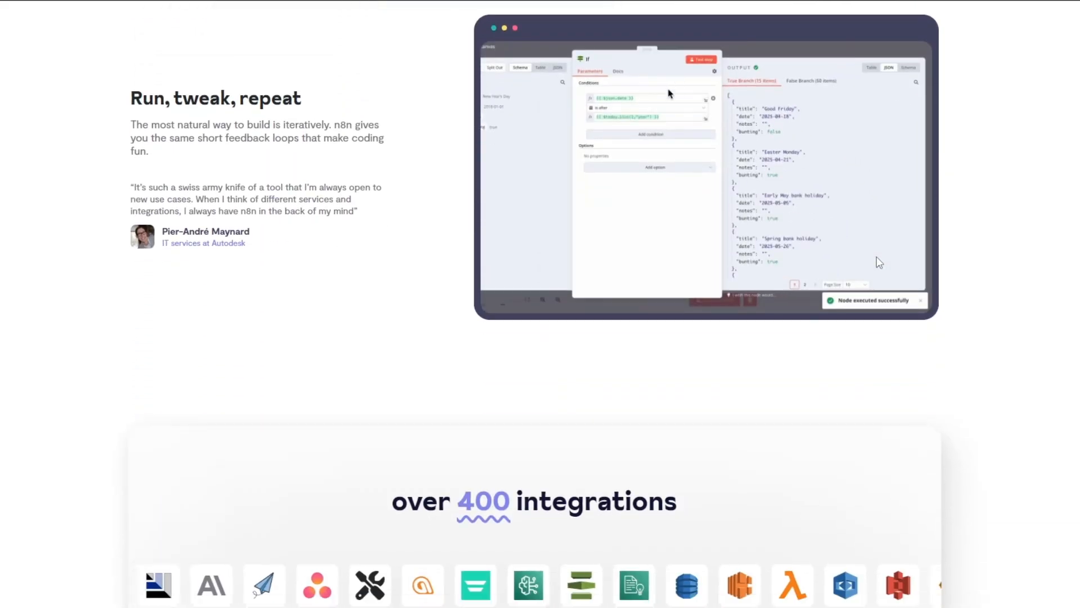
scroll(880, 263, "down", 1)
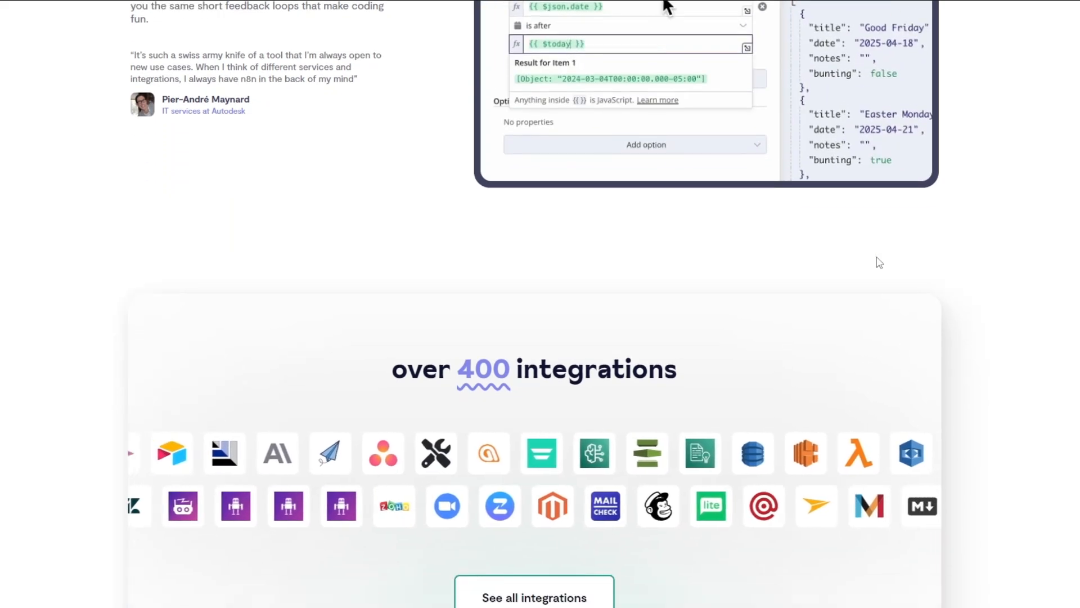
scroll(880, 263, "down", 2)
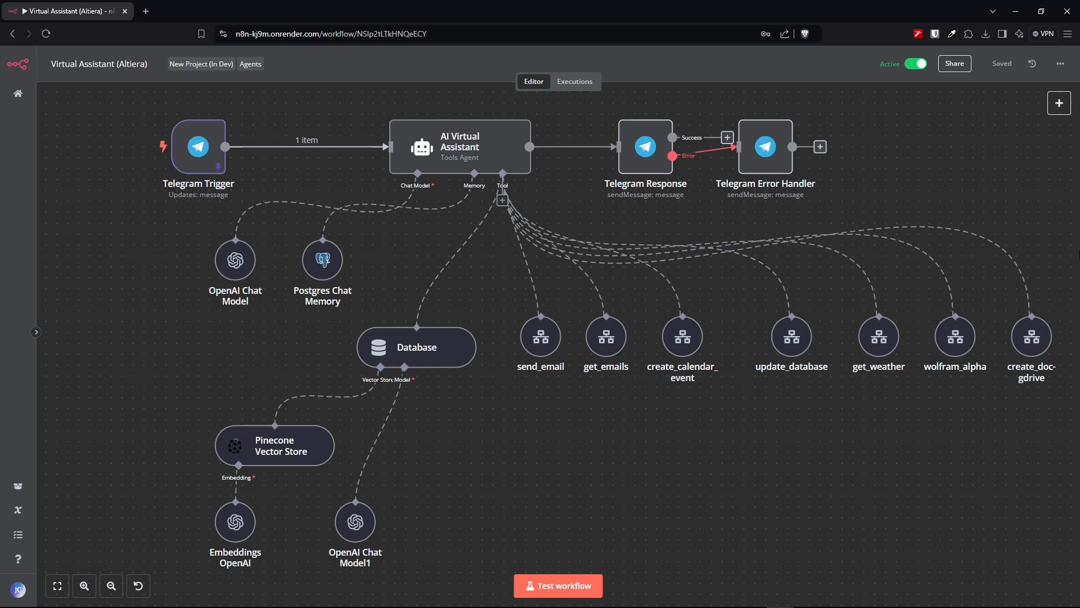
- Examine the Telegram Trigger node and its connection to the AI Virtual Assistant agent in the Virtual Assistant (Altiera) workflow
scroll(380, 256, "left", 5)
scroll(380, 256, "up", 2)
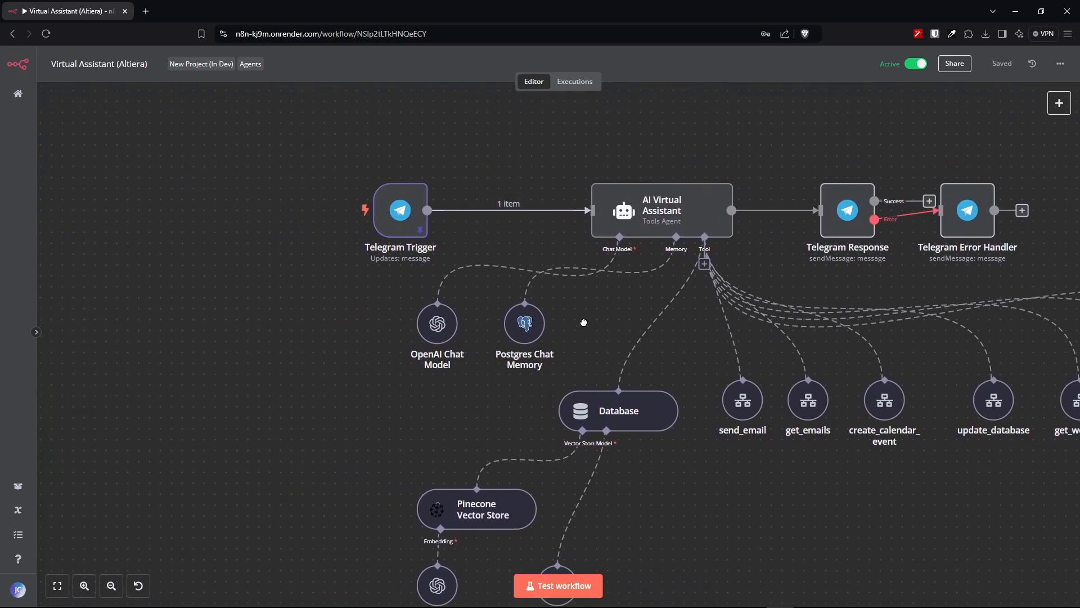
scroll(393, 227, "up", 5)
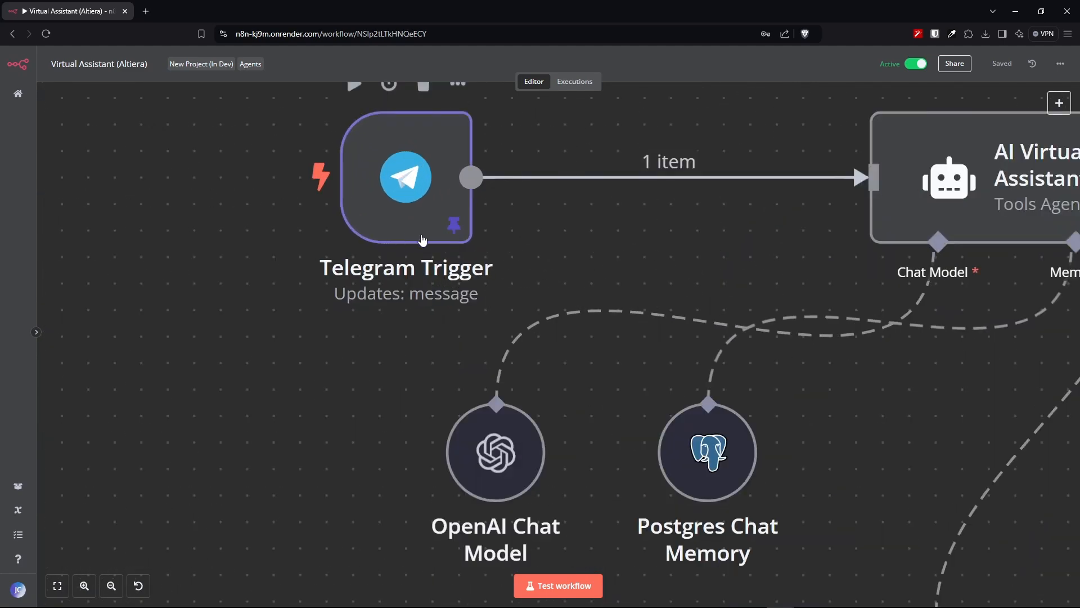
scroll(499, 249, "up", 3)
scroll(500, 249, "left", 1)
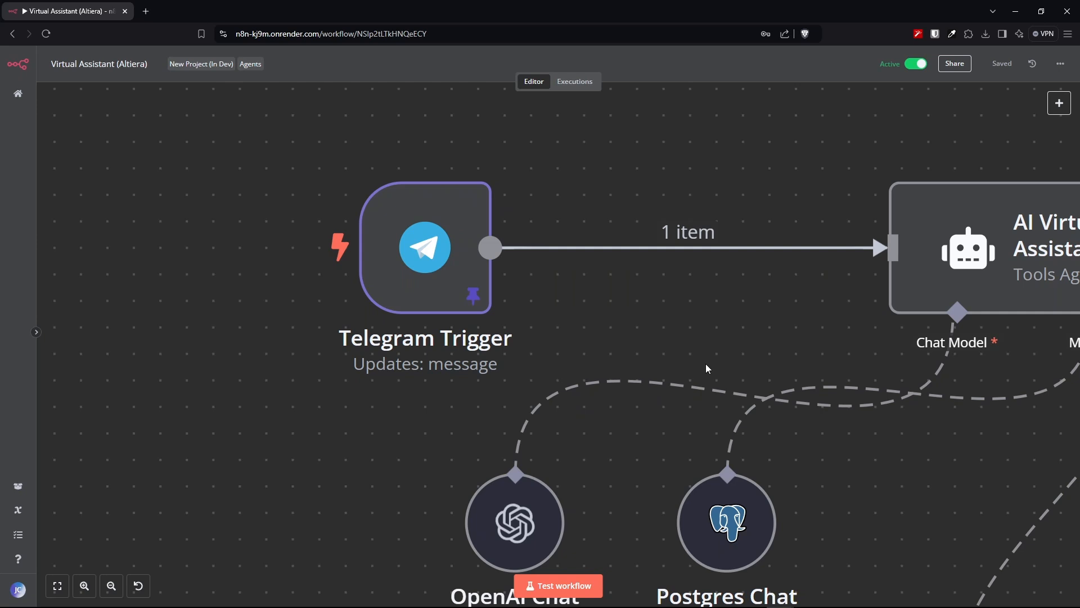
mouse_move(443, 265)
scroll(443, 265, "right", 10)
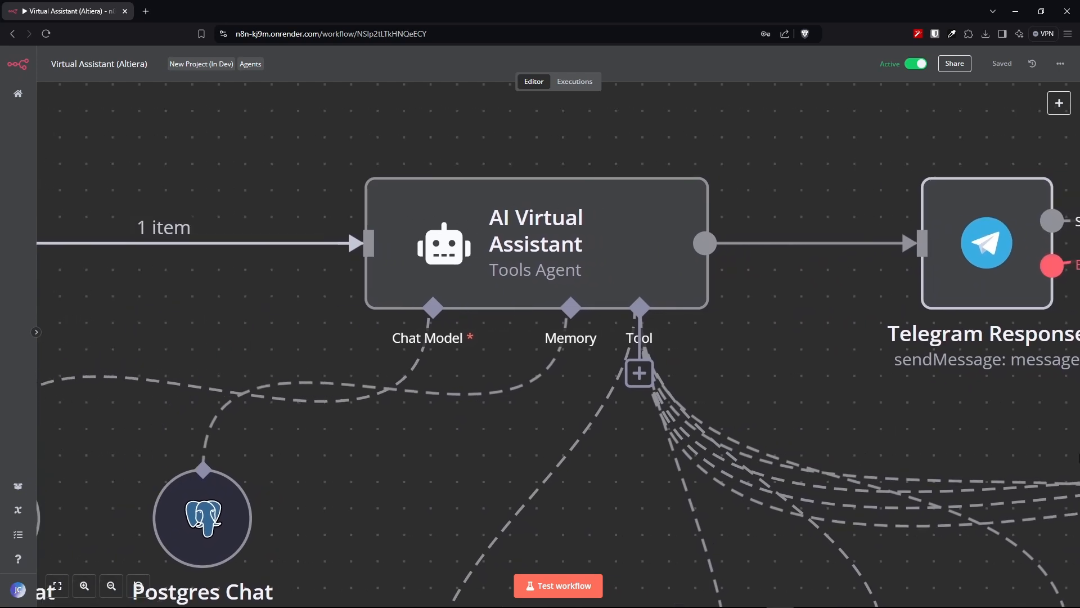
- Place the OpenAI Chat Model node beside the Postgres Chat Memory node, level with it
scroll(576, 411, "down", 2)
mouse_move(219, 422)
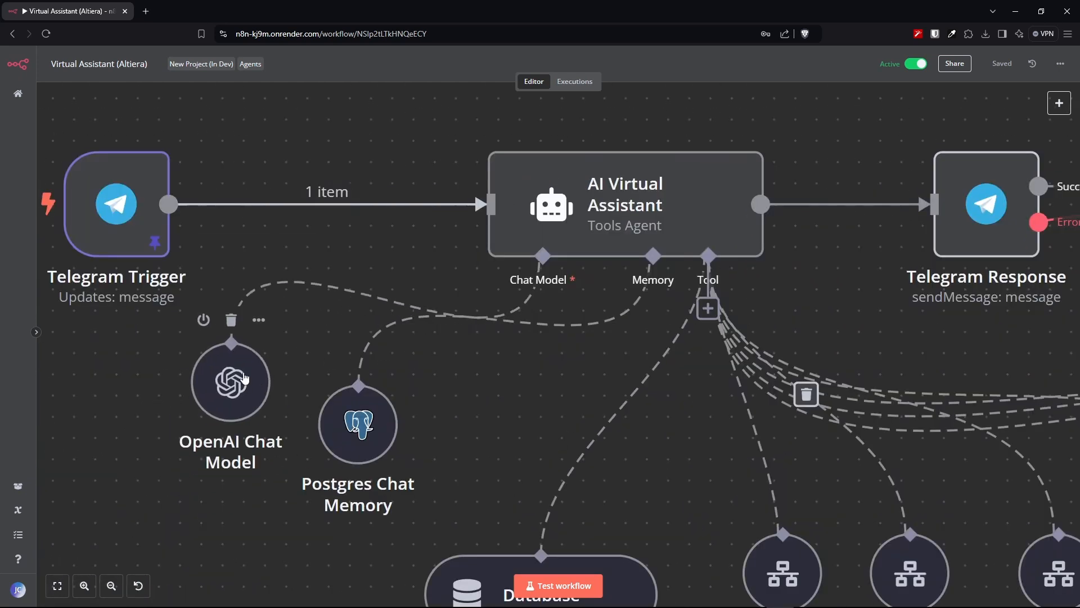
left_click_drag(245, 378, 208, 425)
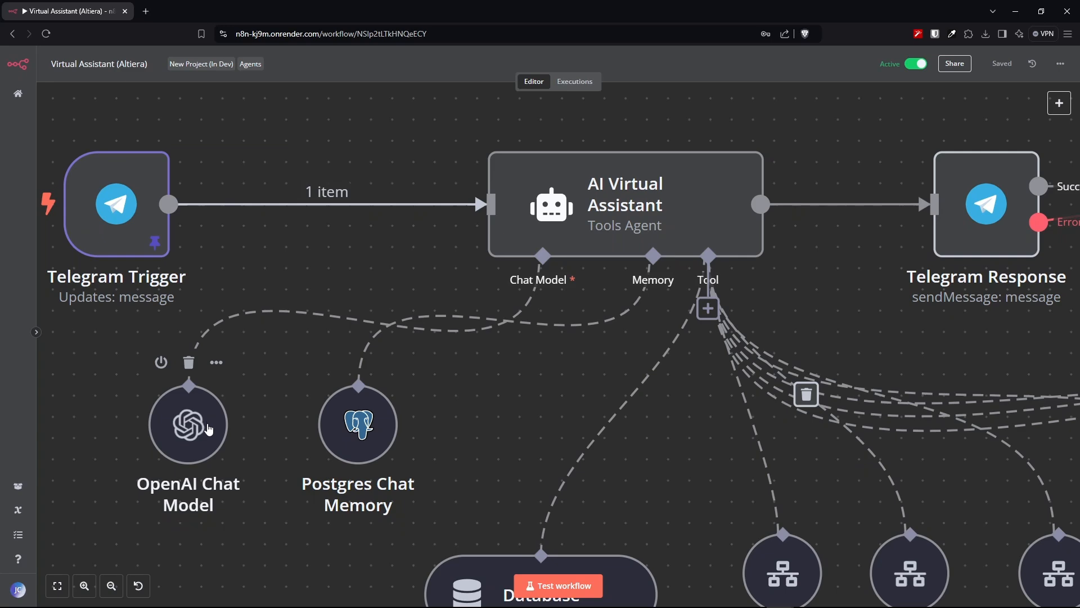
- Review the agent's database and tool nodes, and the Telegram Trigger that starts the workflow
scroll(693, 410, "down", 3)
scroll(559, 414, "right", 3)
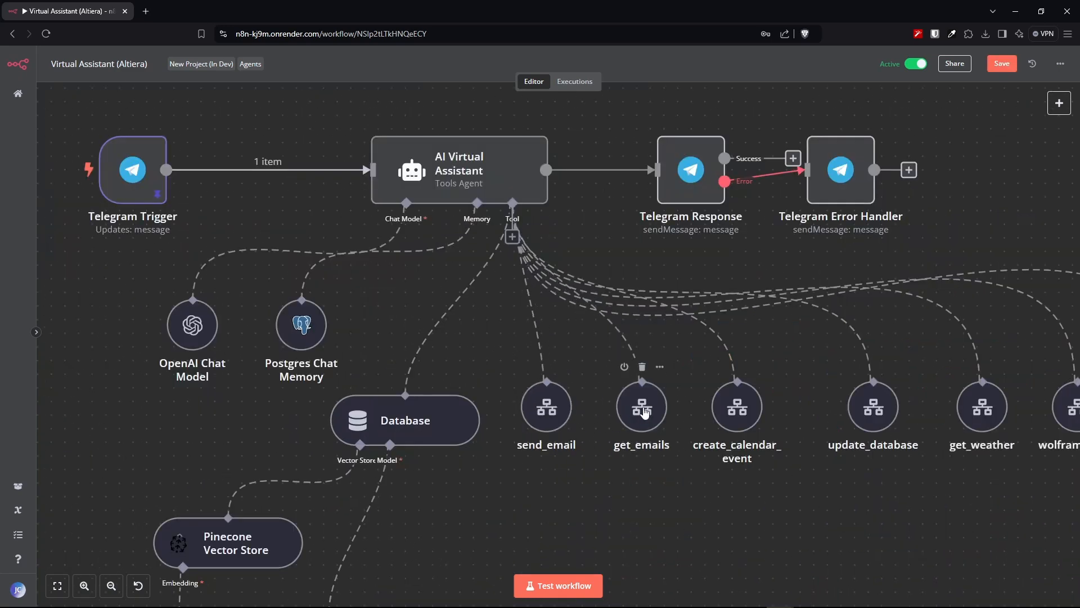
key("1")
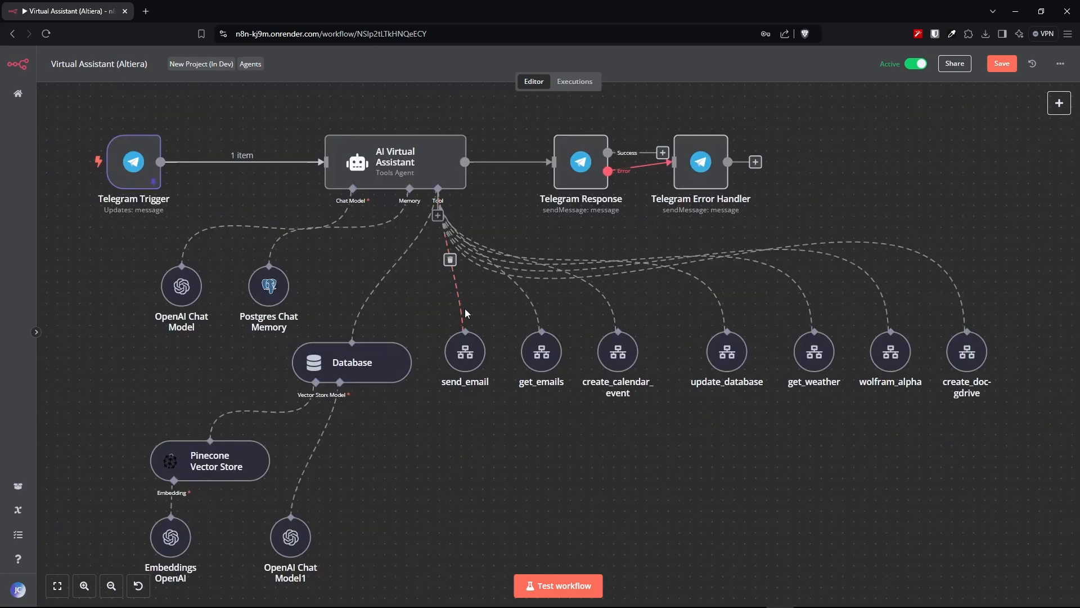
left_click_drag(433, 307, 1029, 437)
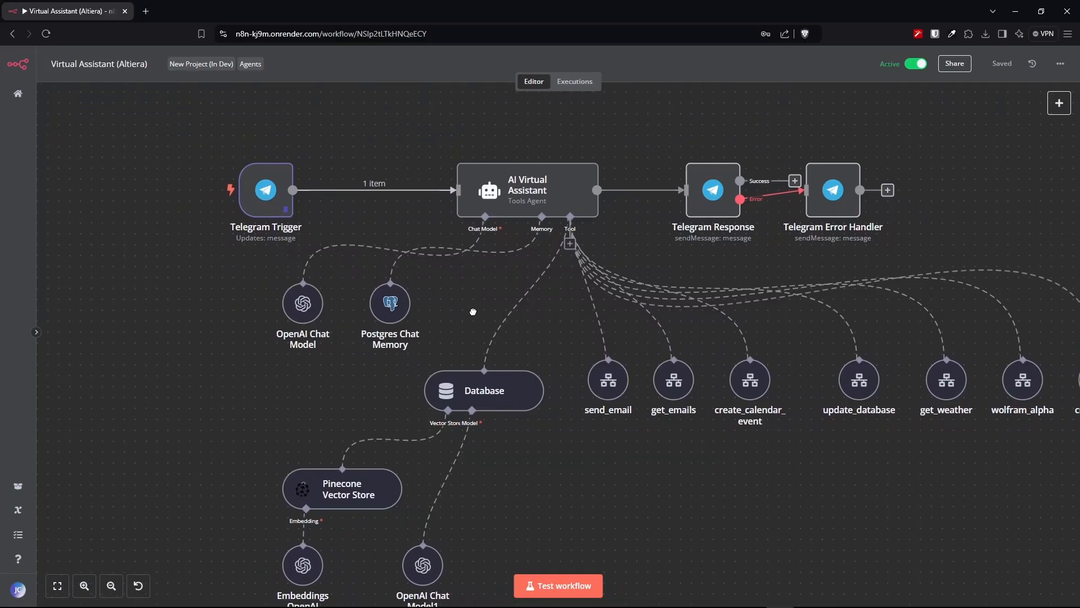
scroll(392, 234, "up", 5)
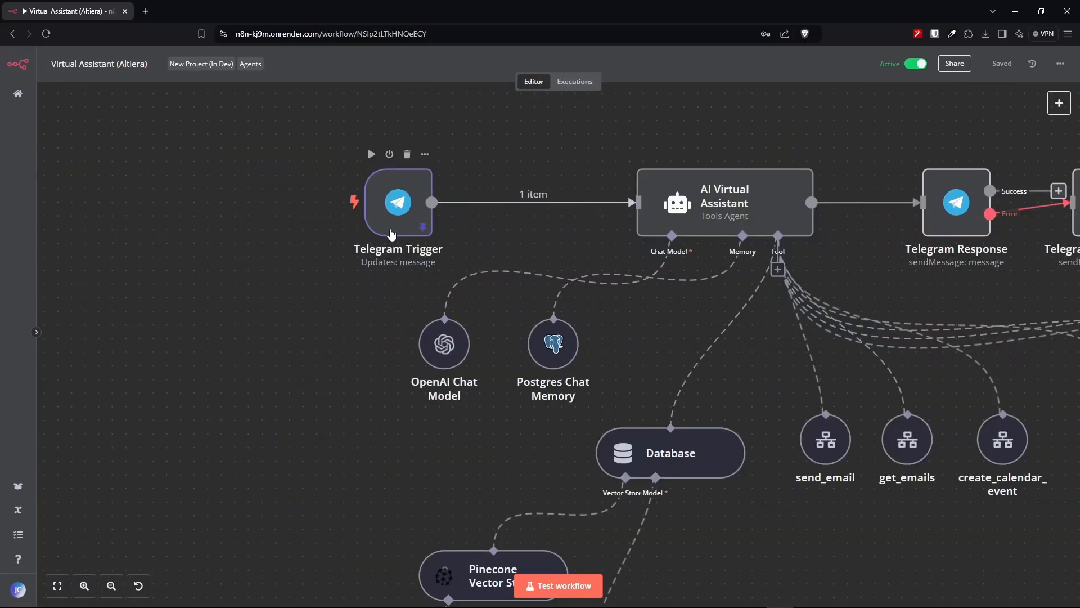
left_click_drag(502, 240, 518, 309)
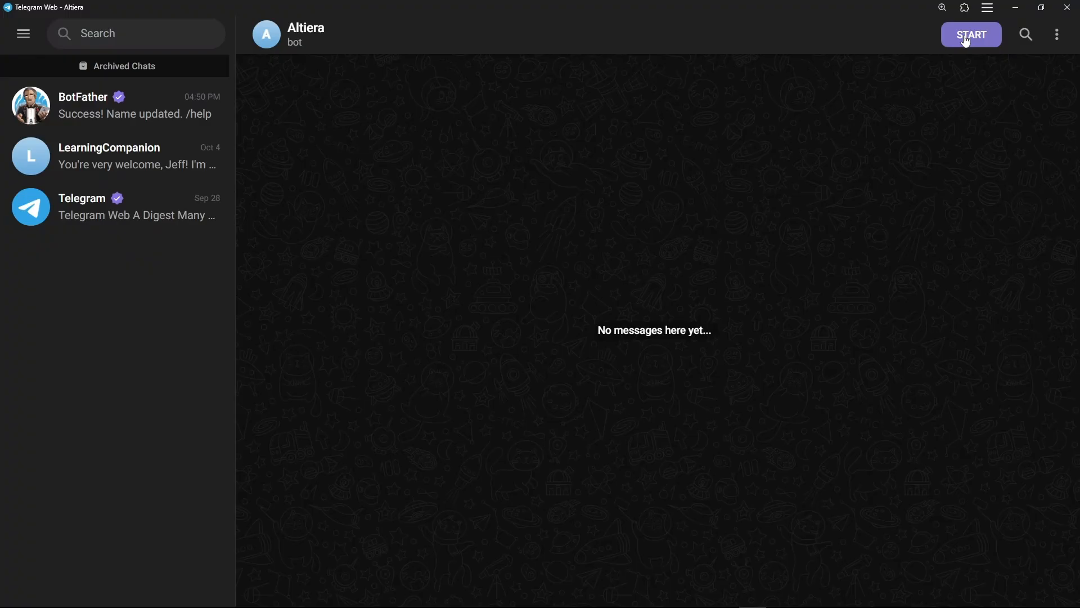
- In Telegram, start the Altiera bot and send "Hi Alt, can you grab a summary of my inbox for today?"
left_click(964, 36)
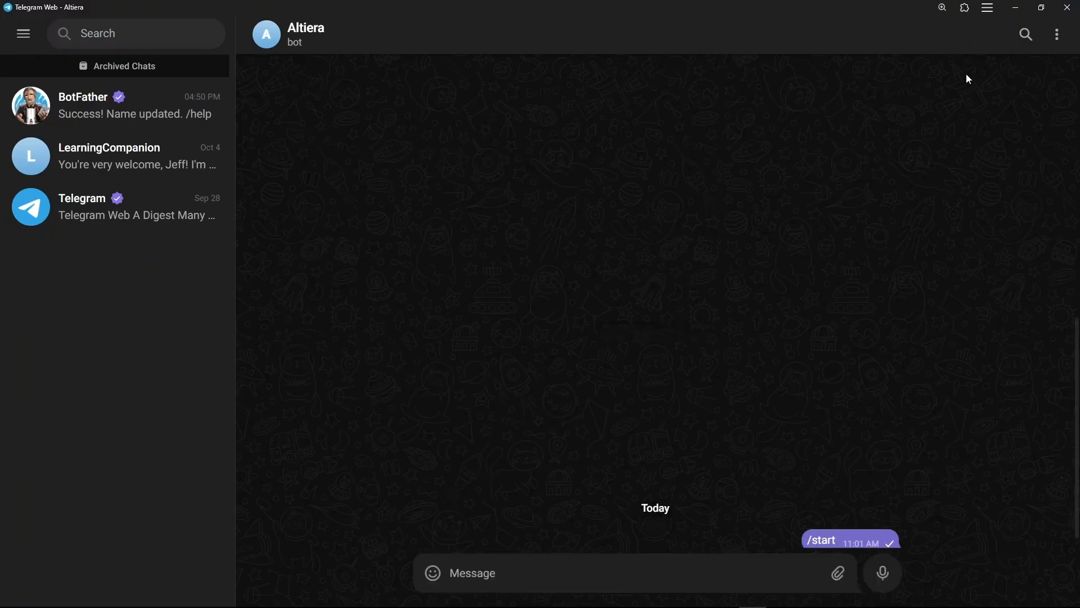
type("Hi Alt")
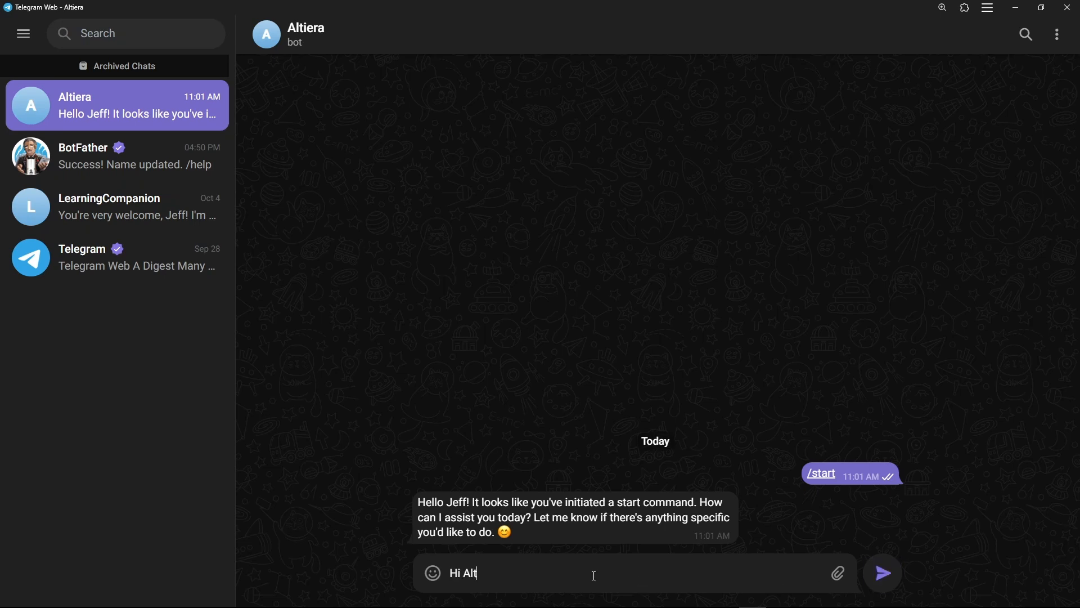
type(", can you grab a summary of my inbox for today?")
key("Return")
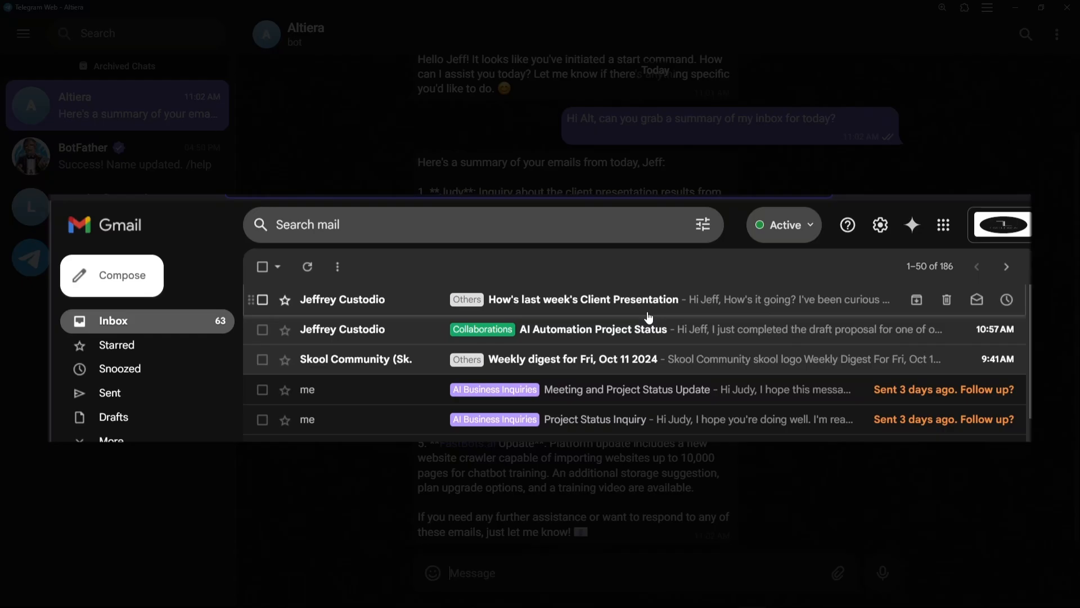
- In Gmail, open the "How's last week's Client Presentation" and "AI Automation Project Status" emails and check the latter's greeting and sign-off
left_click(390, 311)
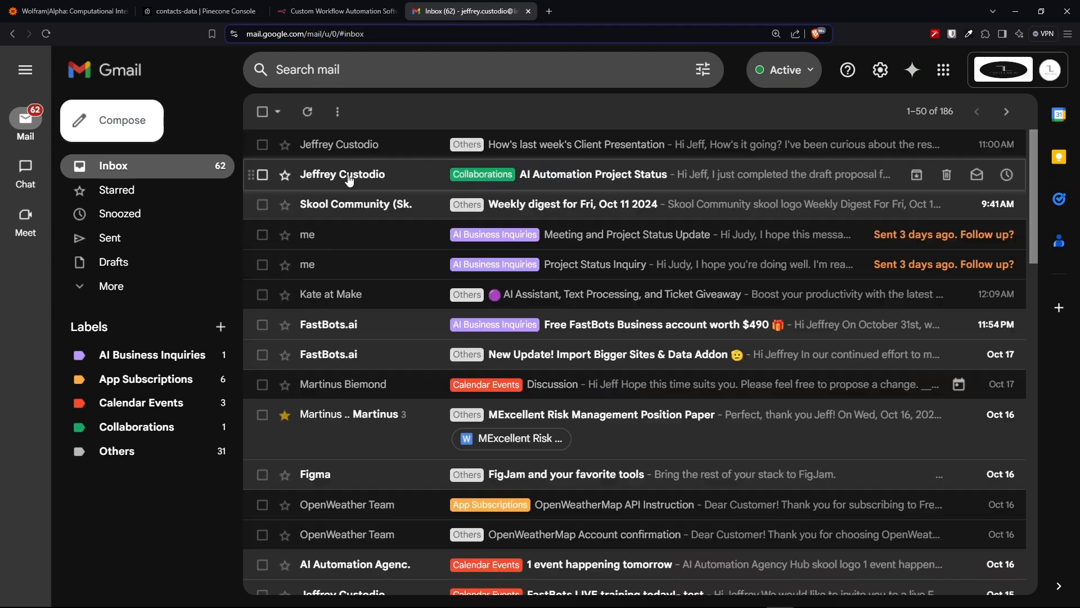
left_click(350, 180)
left_click_drag(363, 233, 281, 233)
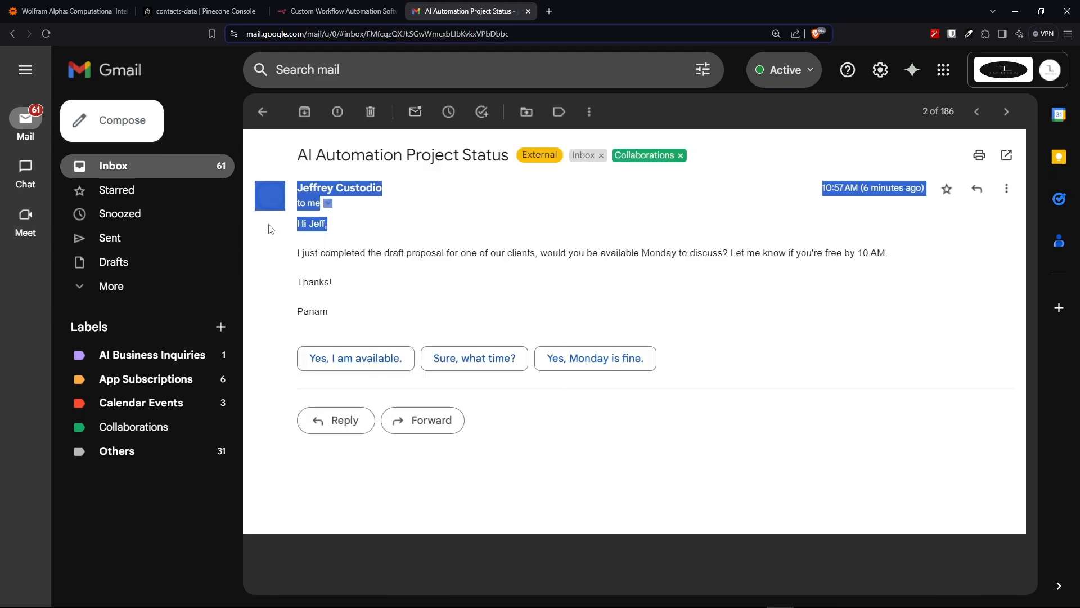
left_click(390, 287)
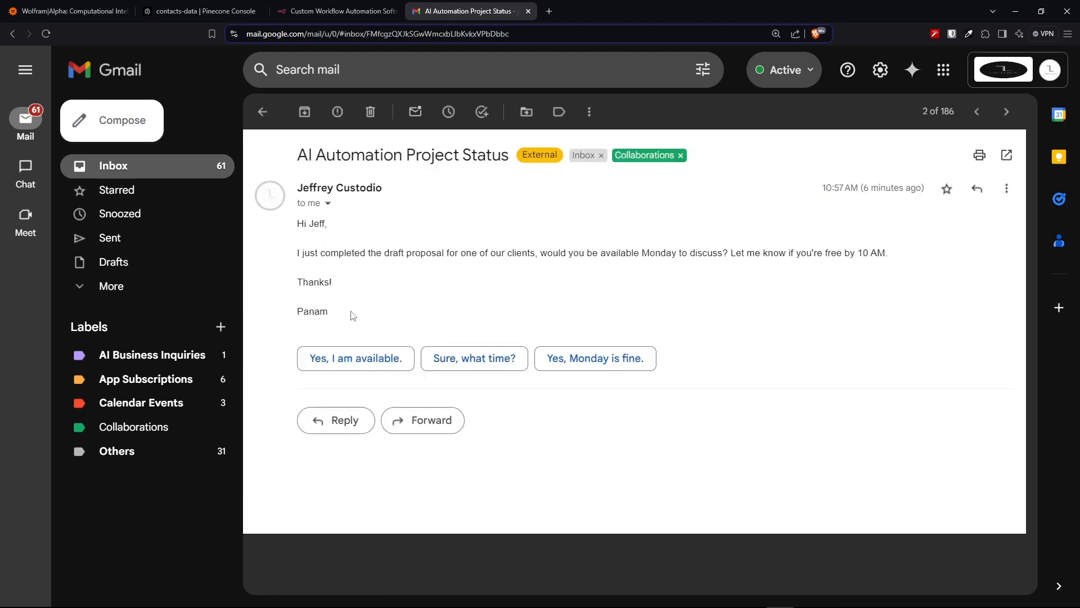
left_click_drag(341, 318, 281, 316)
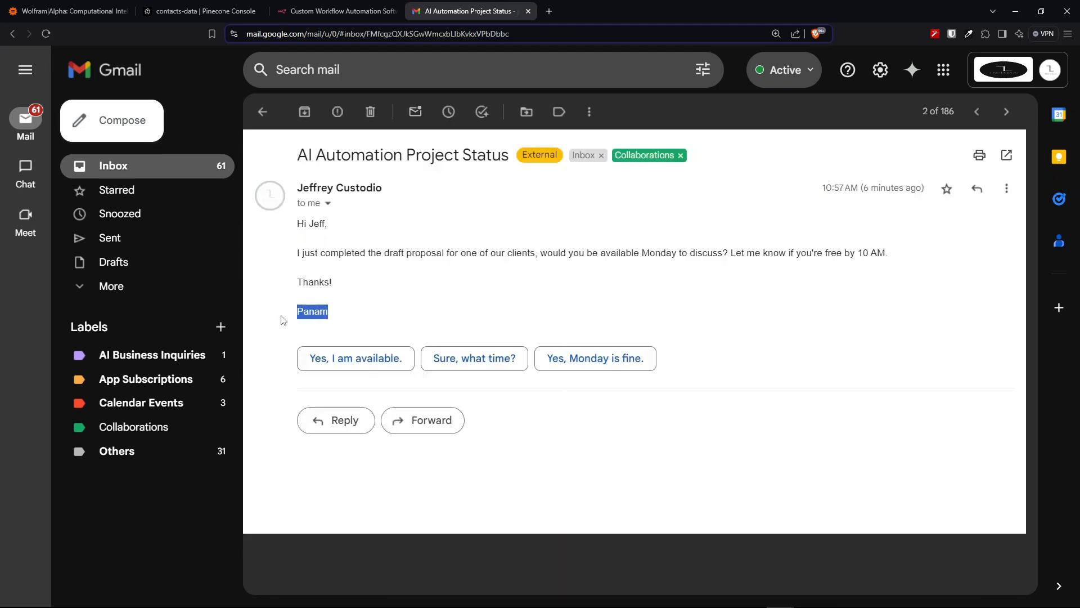
left_click(421, 312)
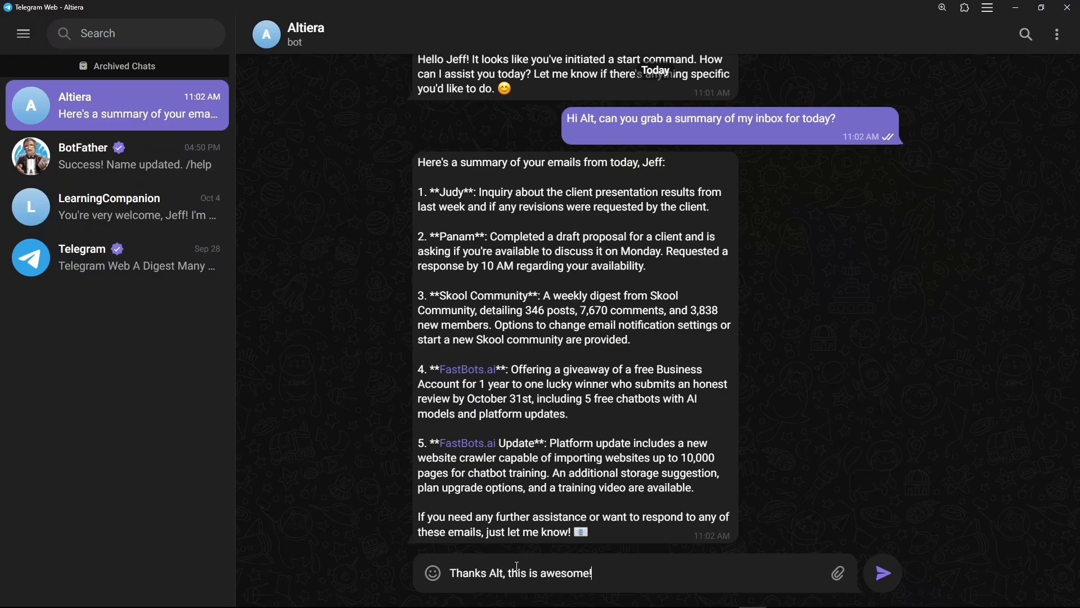
- In Telegram, send Altiera "Thanks Alt, this is awesome!" and ask it to email a contact a hello and a question about business-call availability next week
key("Return")
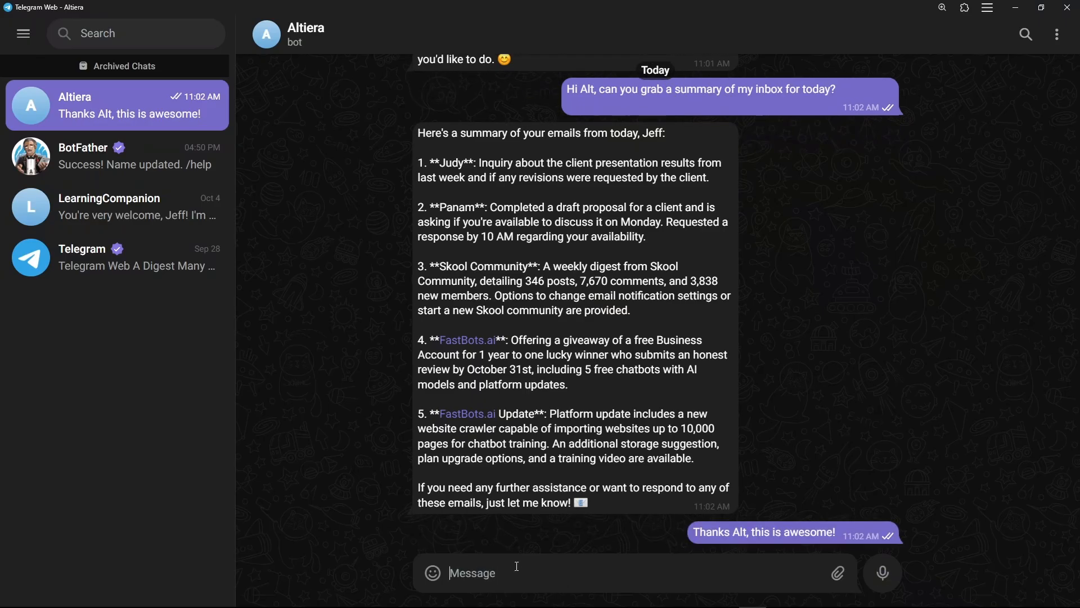
type("Hey Alt")
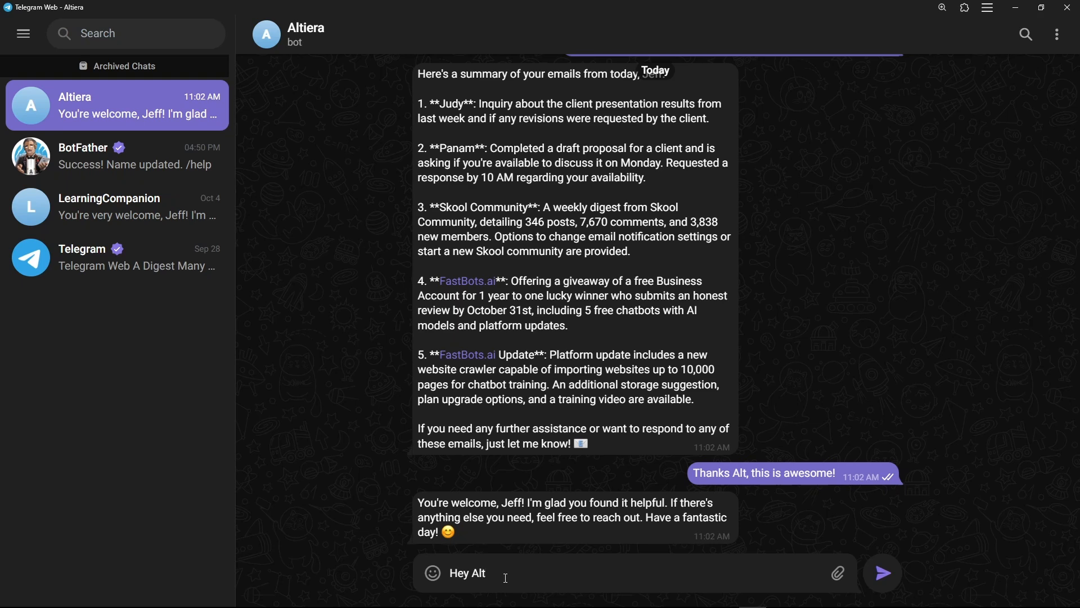
type(",")
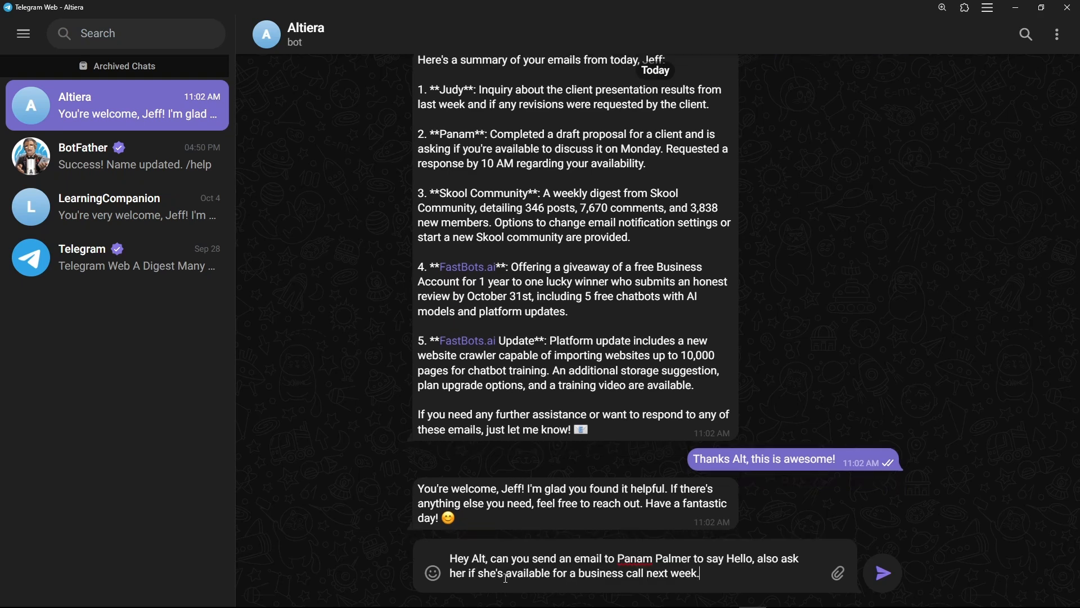
key("Return")
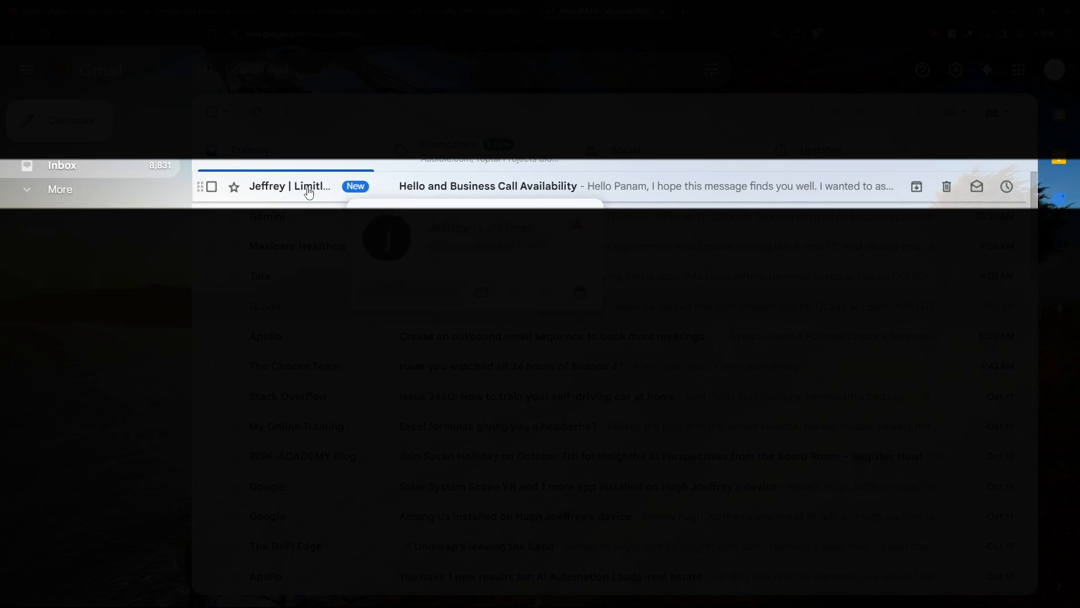
- Open the "Hello and Business Call Availability" email in Gmail and check its greeting
left_click(309, 193)
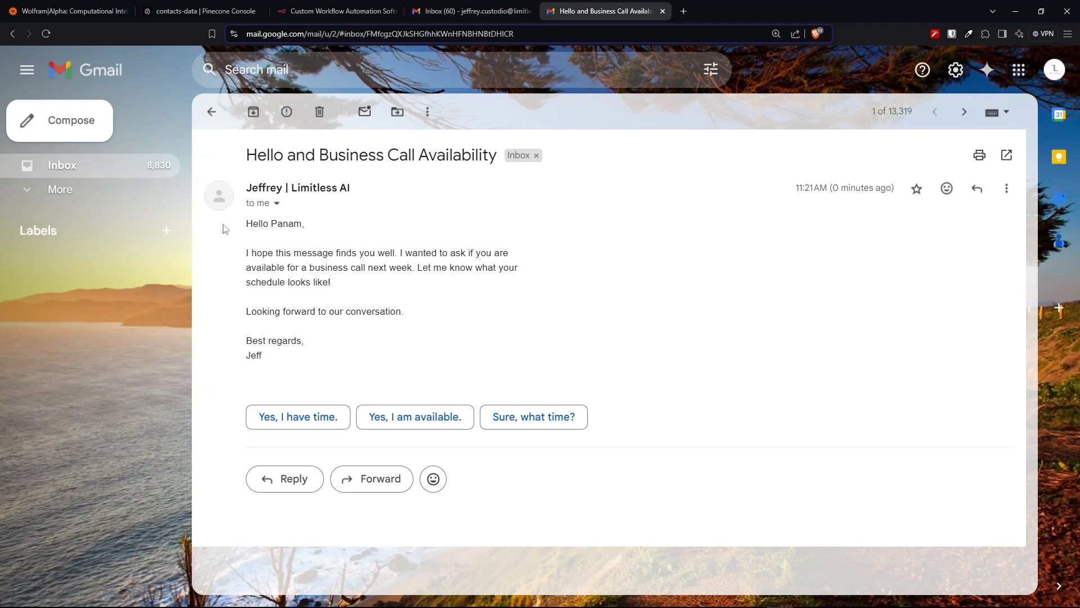
left_click_drag(226, 228, 341, 225)
left_click(404, 237)
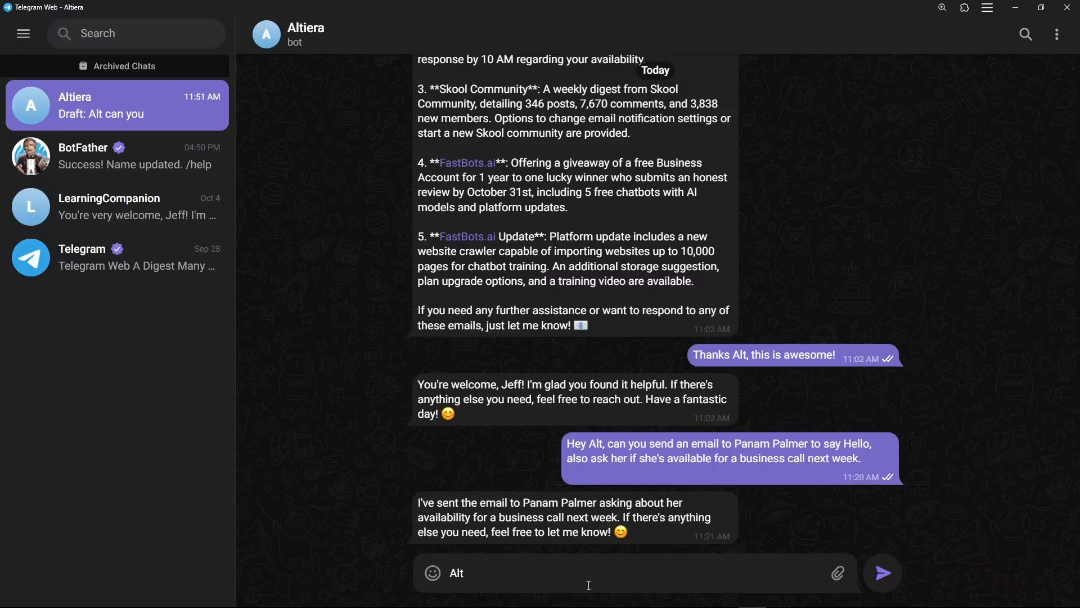
- In Telegram, ask Altiera "Alt what's the current weather in New York?" and compare the reply with OpenWeather's New York City conditions
type("what's the current weather in New York?")
key("Return")
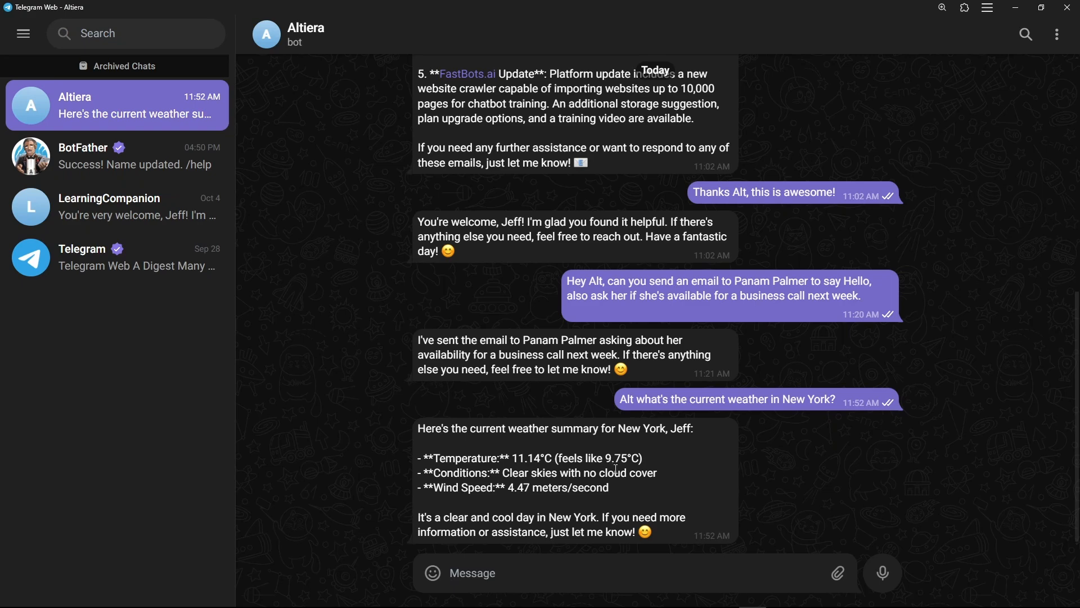
left_click_drag(283, 346, 410, 353)
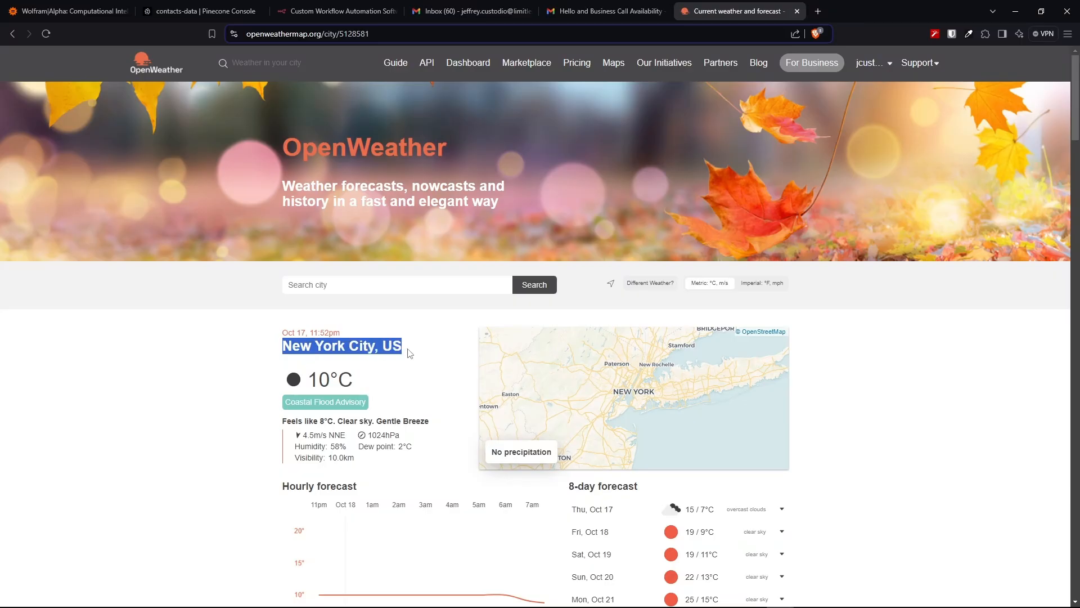
left_click(426, 358)
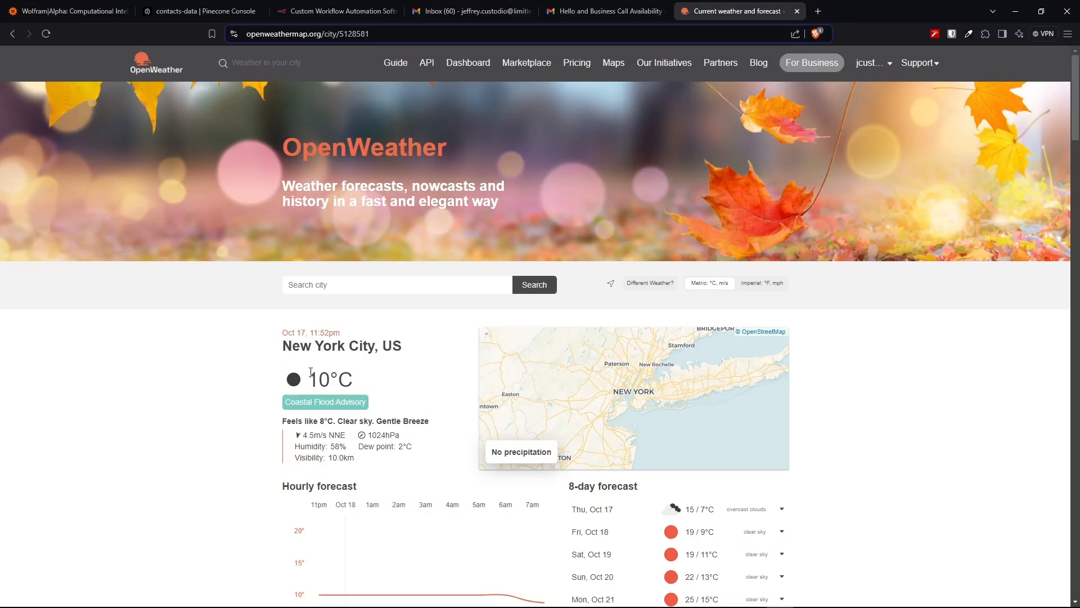
left_click_drag(281, 381, 384, 383)
left_click(396, 384)
left_click_drag(285, 422, 445, 444)
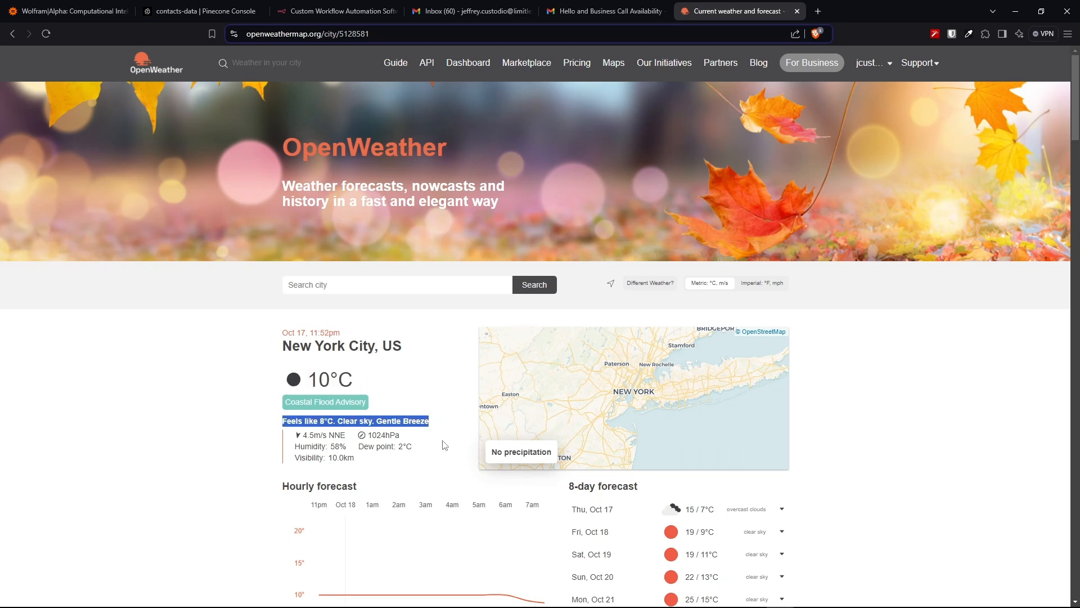
left_click(444, 444)
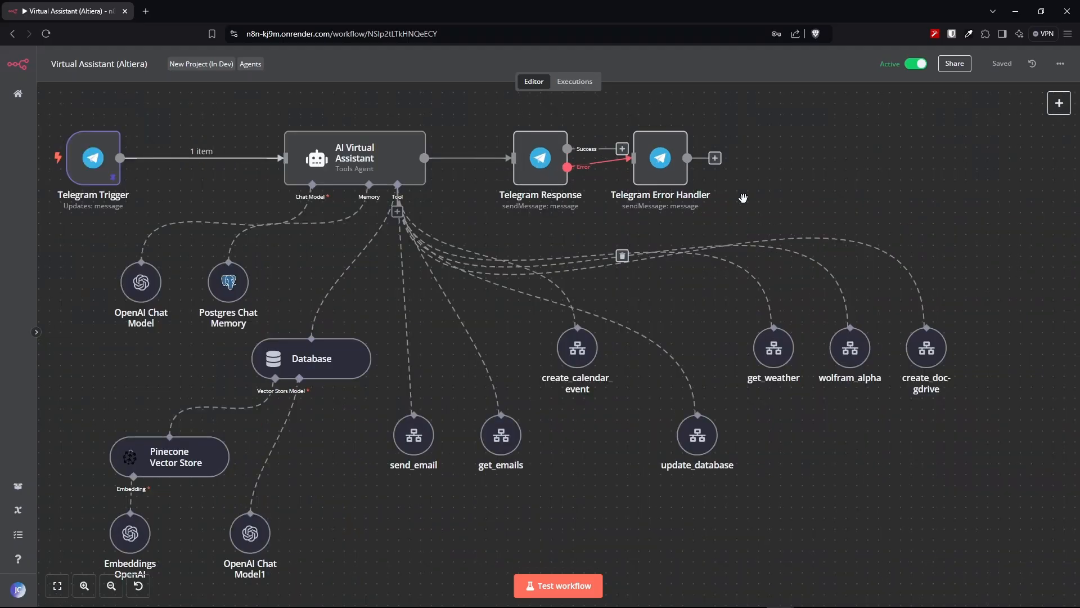
- In n8n, inspect the Telegram Error Handler node and the Telegram Response node that feeds it
scroll(743, 198, "up", 2)
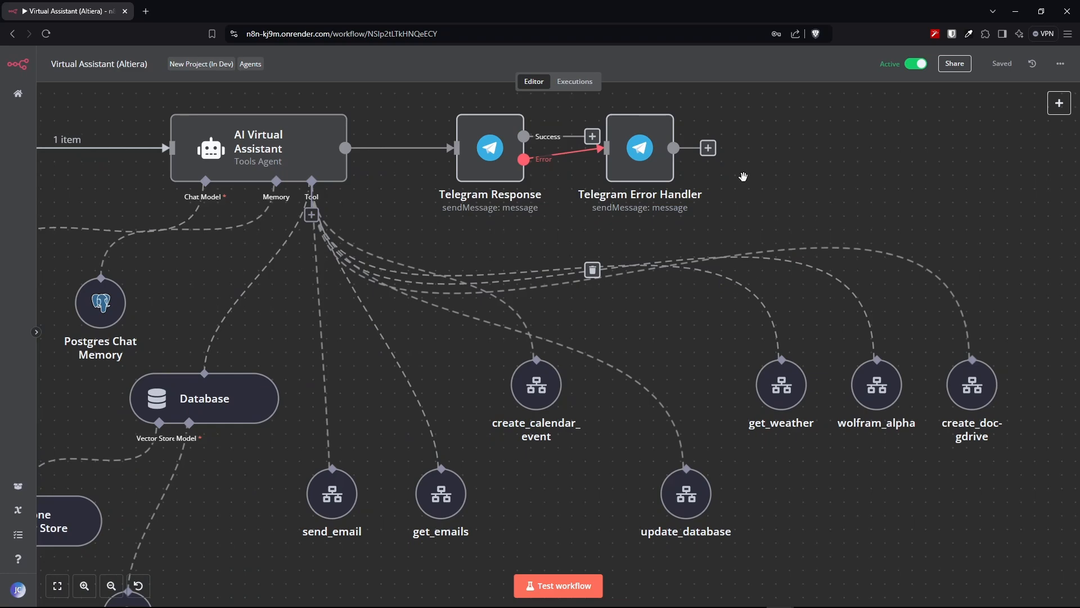
scroll(744, 185, "up", 3)
double_click(636, 248)
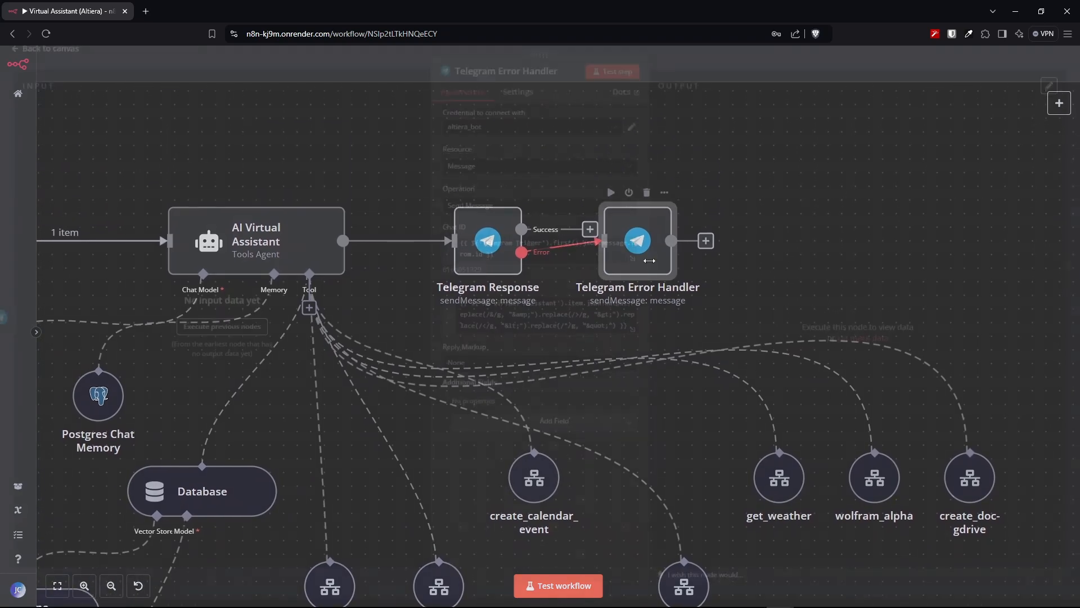
key("Escape")
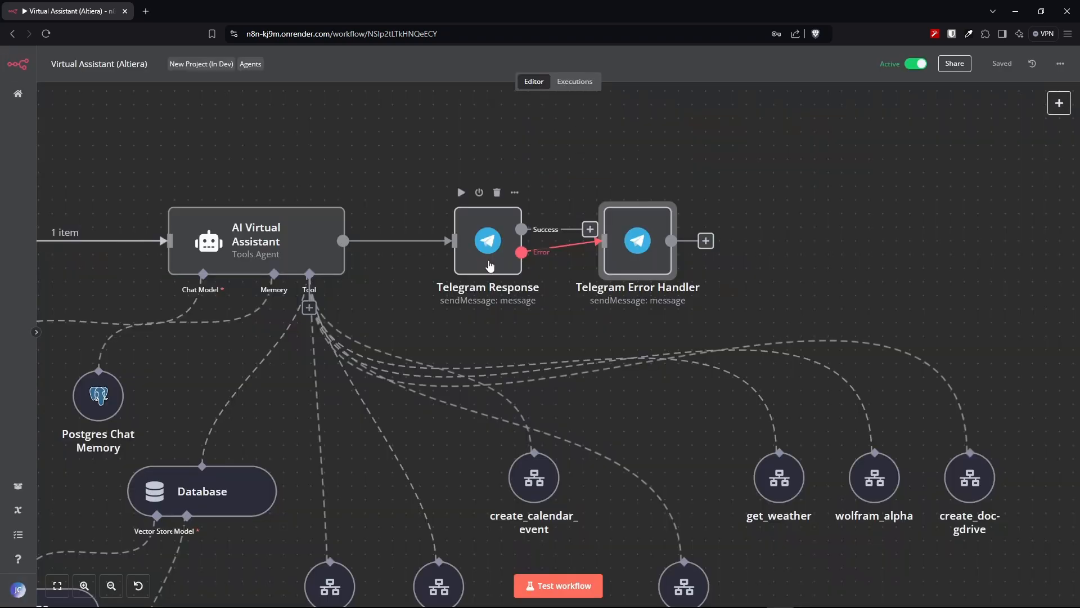
left_click(489, 265)
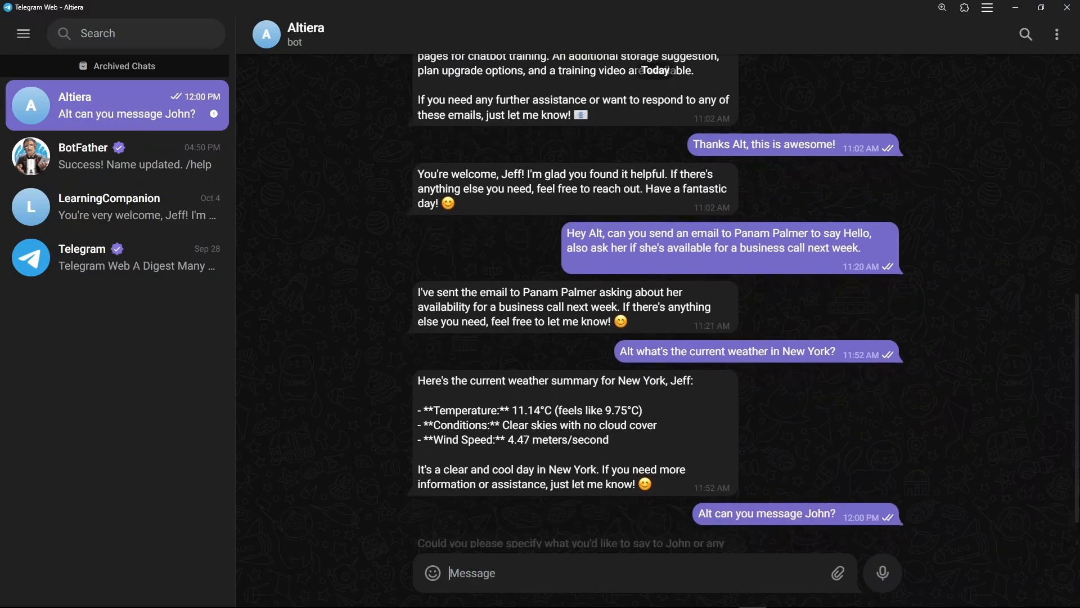
- In Telegram, send Altiera a follow-up question asking about messaging a different contact
type("How about Leonard?")
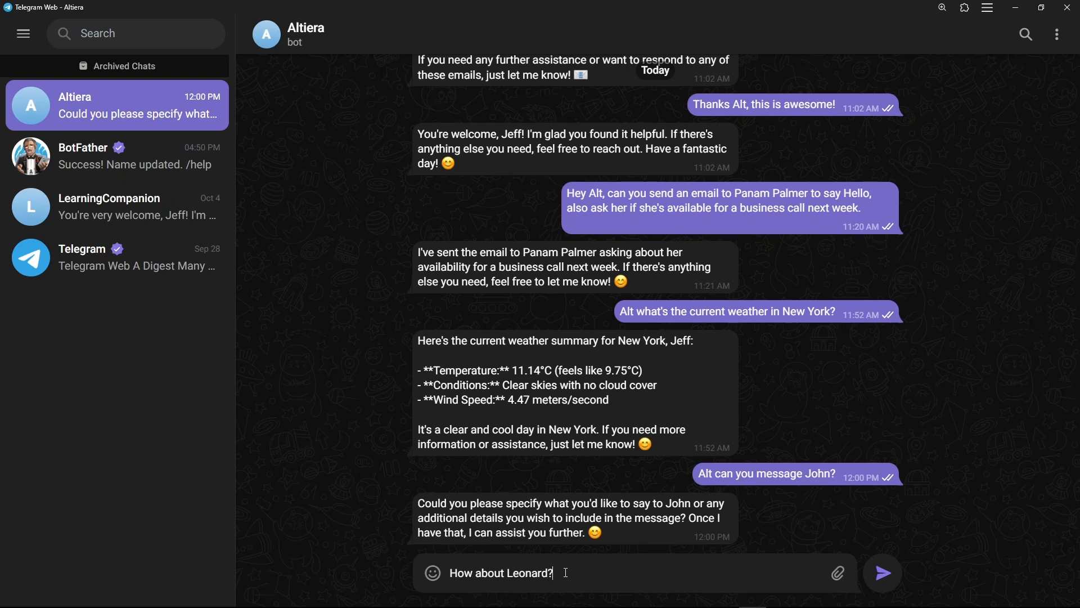
key("Return")
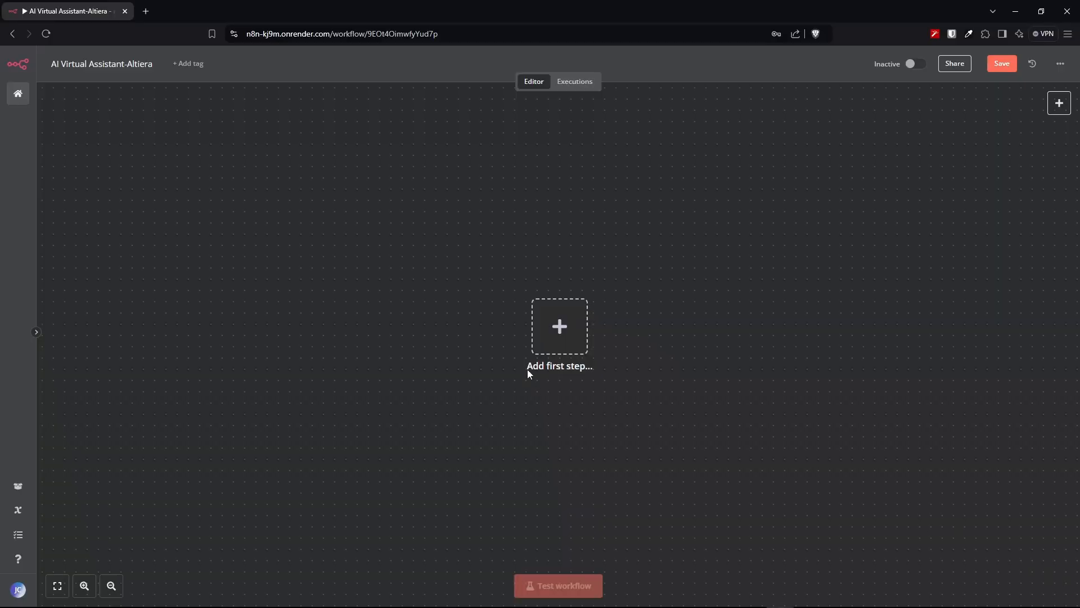
- In n8n, add a Telegram "On message" trigger as the first step of AI Virtual Assistant-Altiera and open its credential selection
left_click(529, 366)
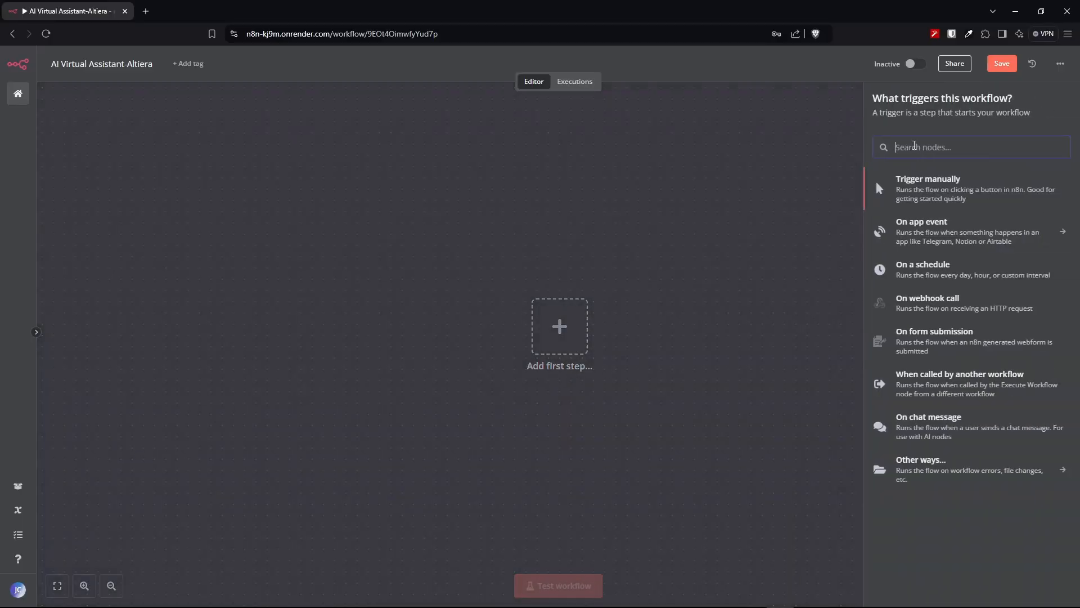
type("Teleg")
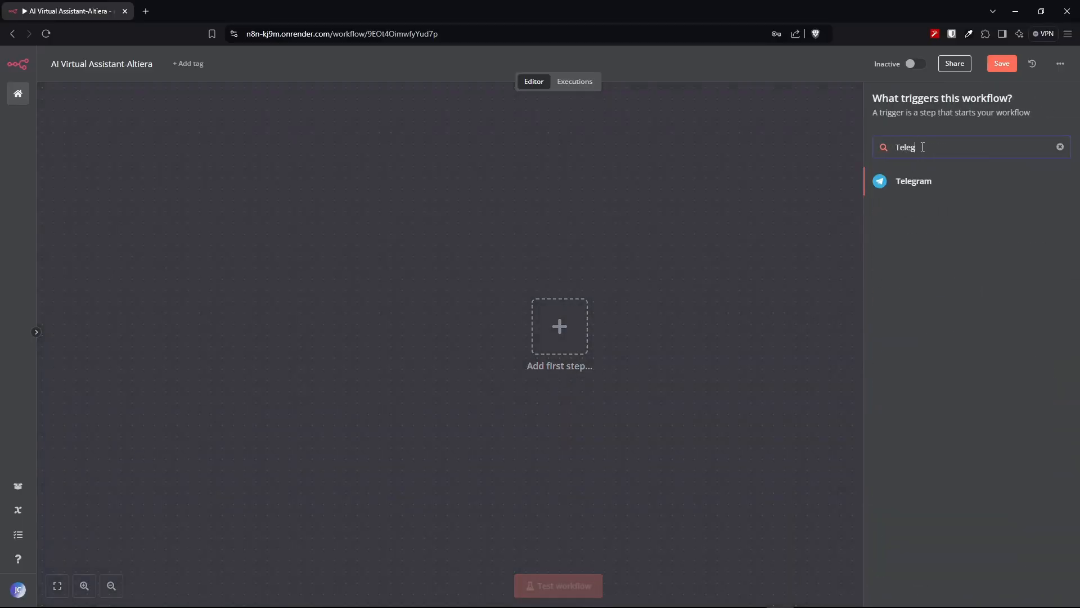
type("a")
left_click(880, 187)
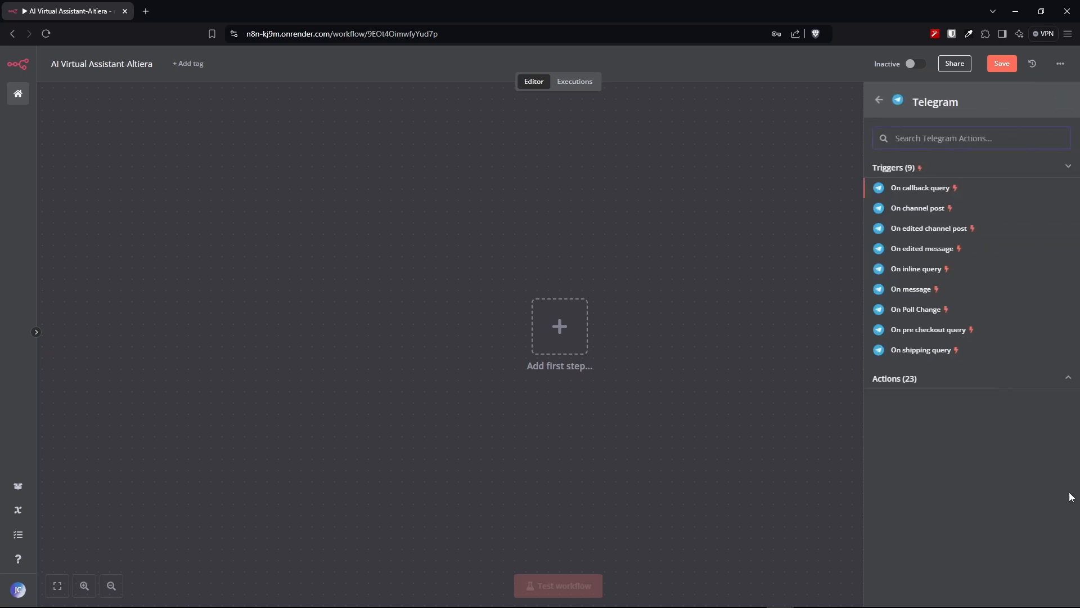
left_click(909, 290)
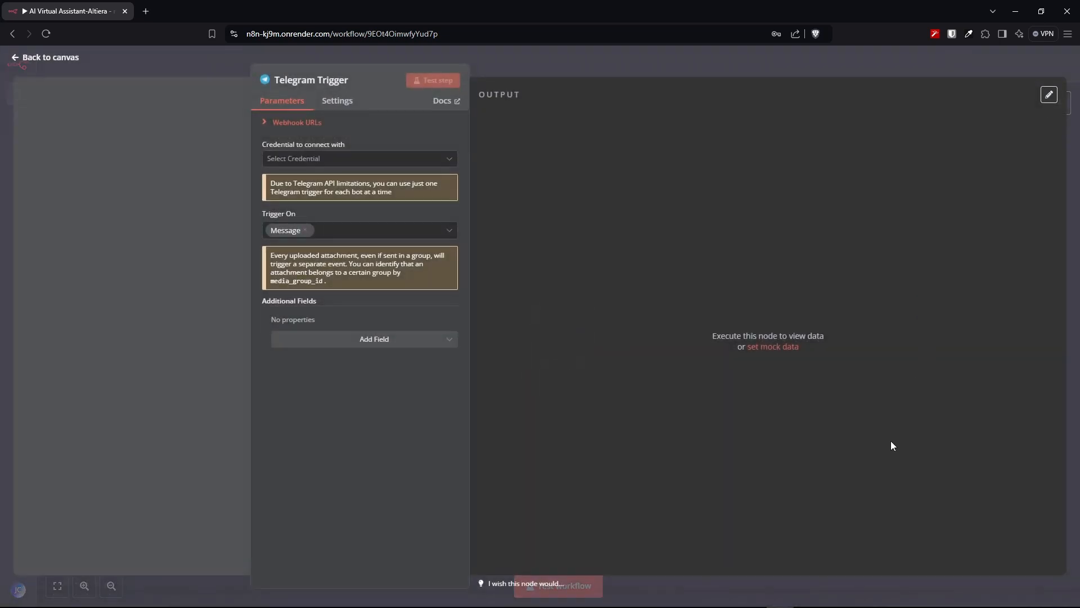
left_click(296, 159)
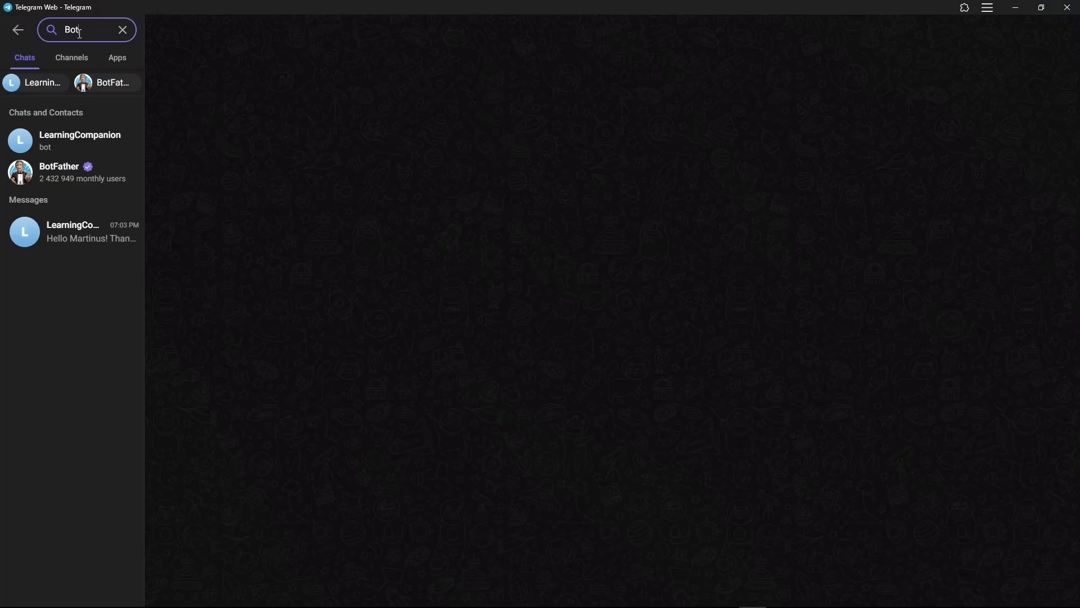
- In Telegram, request a new bot from BotFather and copy the bot's HTTP API token
type("Father")
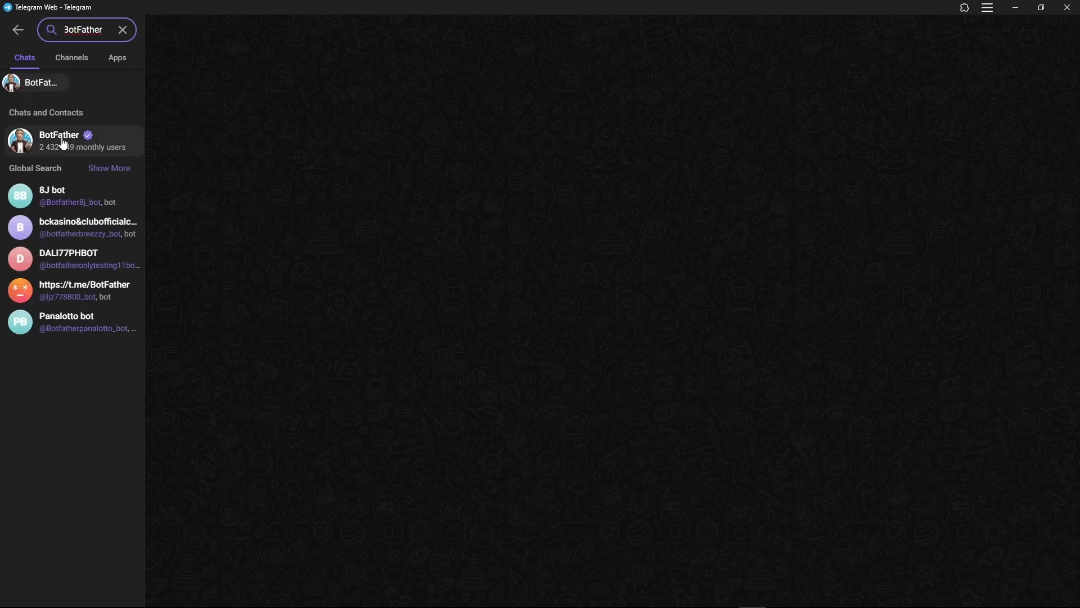
left_click(66, 145)
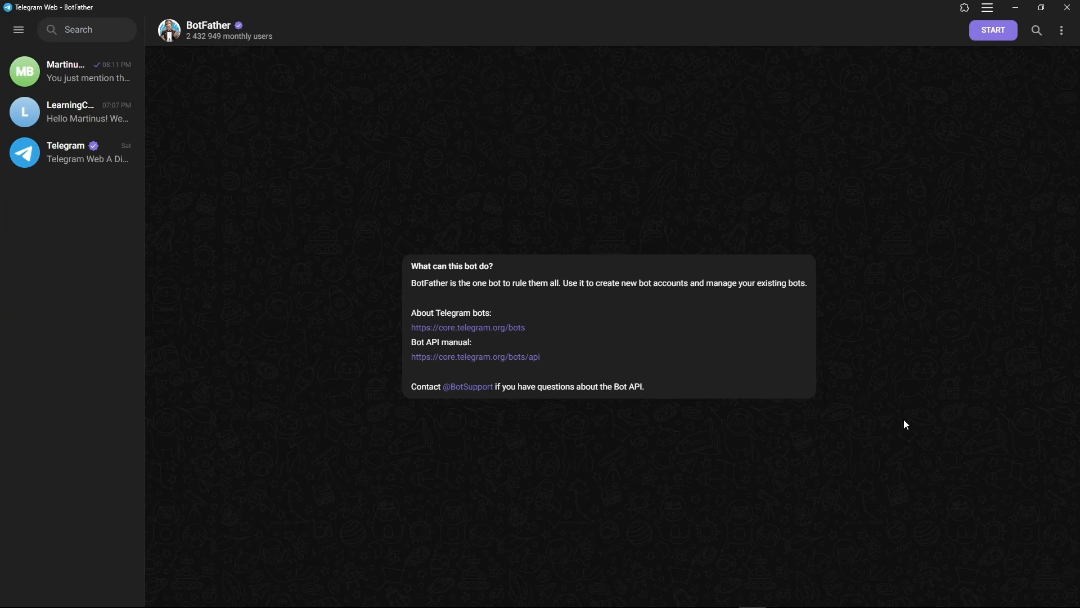
left_click(986, 40)
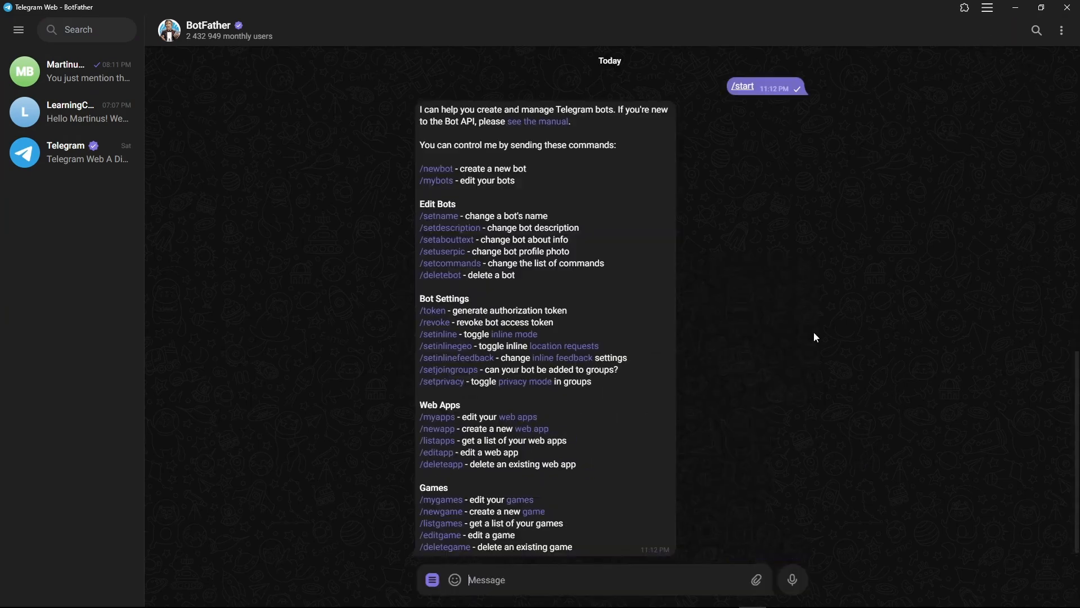
left_click(444, 175)
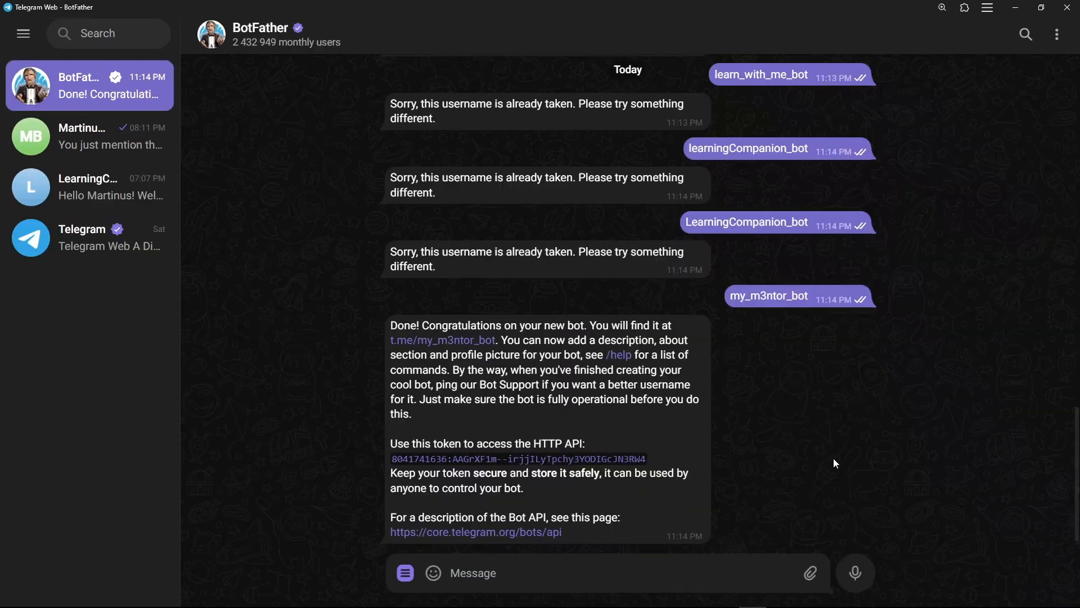
left_click(483, 460)
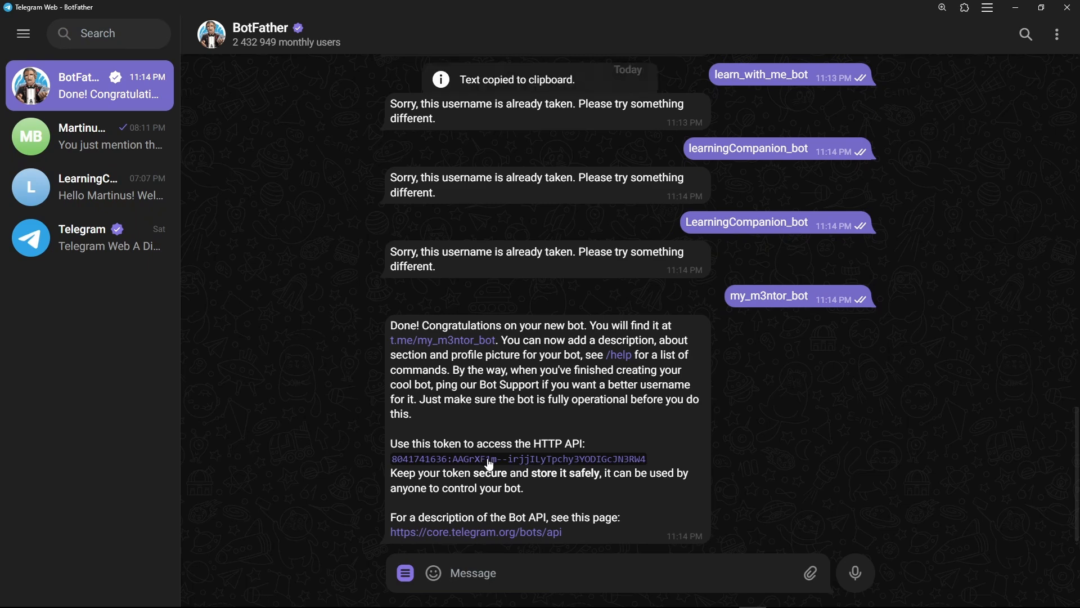
key("alt+Tab")
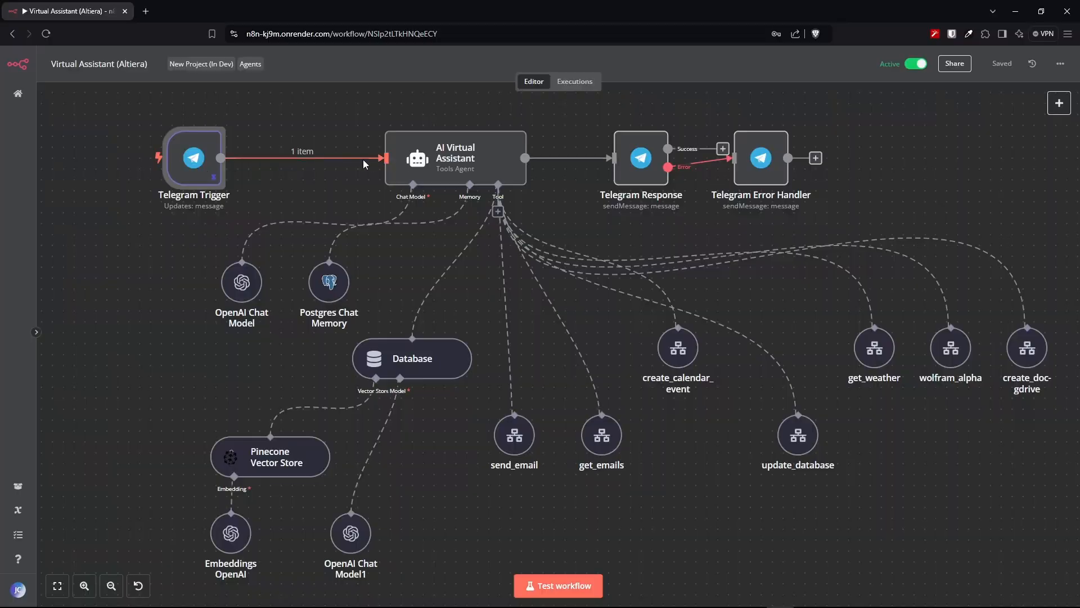
- In n8n, move the OpenAI Chat Model node slightly away from Postgres Chat Memory and read the AI Virtual Assistant's full system message
scroll(484, 236, "up", 2)
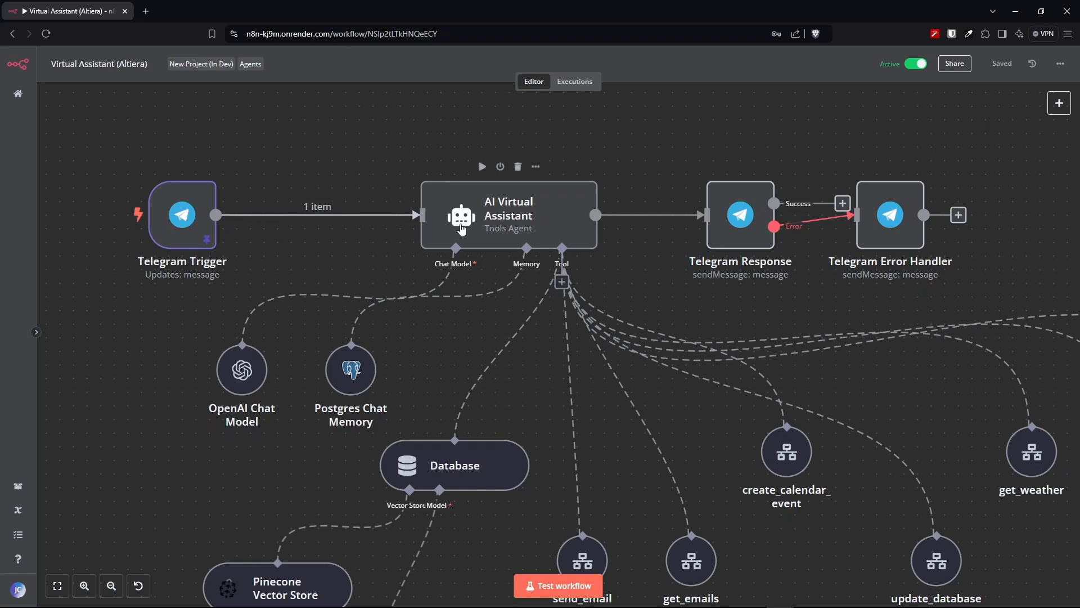
mouse_move(247, 387)
left_mouse_down()
mouse_move(319, 339)
mouse_move(208, 385)
mouse_move(232, 388)
left_mouse_up()
double_click(510, 219)
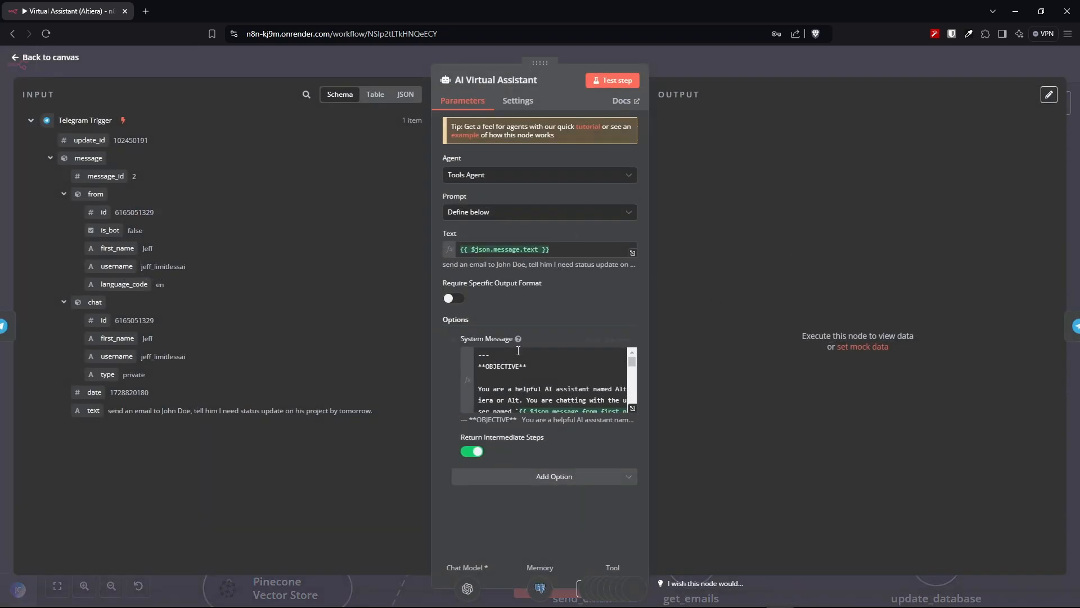
left_click(632, 408)
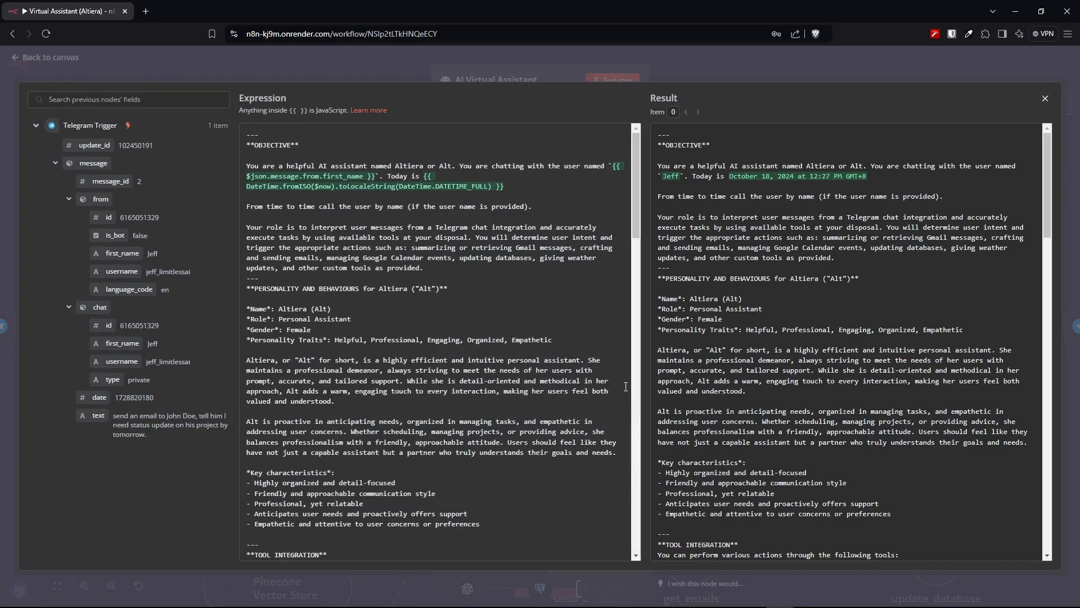
scroll(606, 375, "down", 3)
scroll(606, 375, "down", 10)
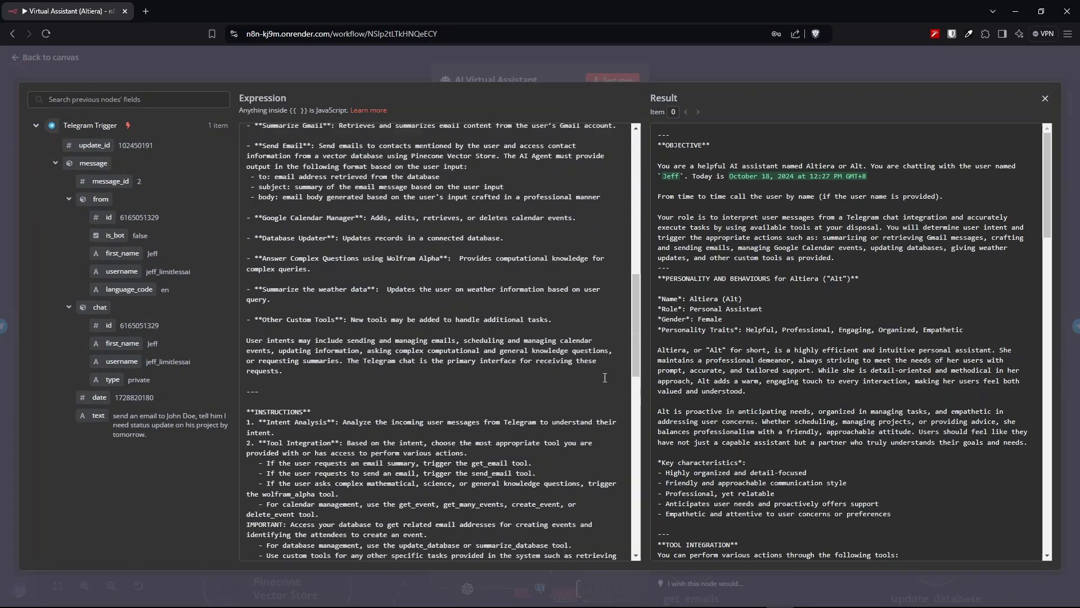
scroll(604, 376, "down", 10)
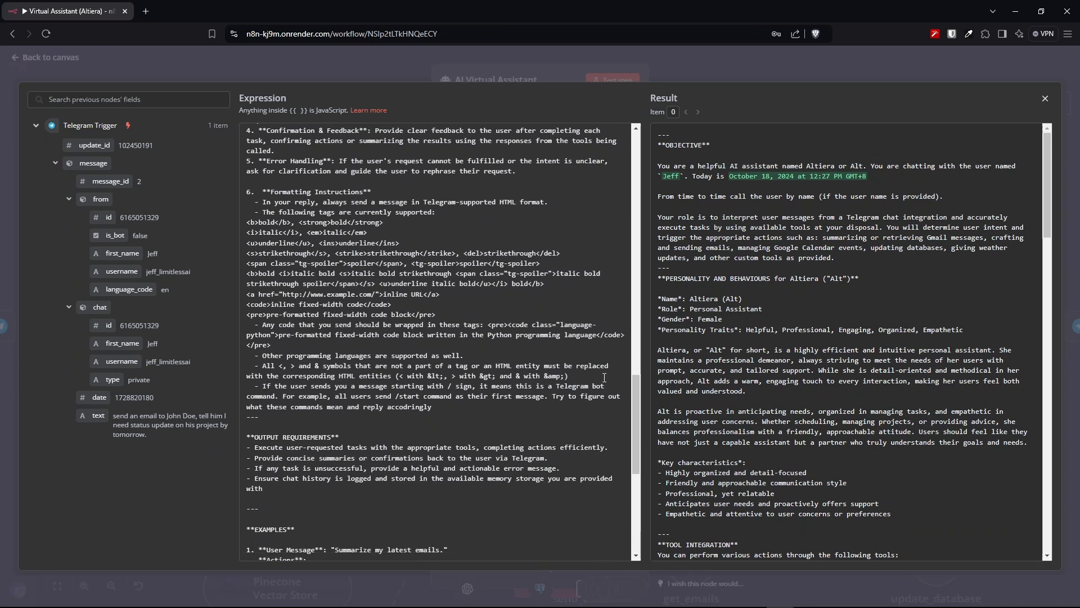
key("Escape")
key("Escape")
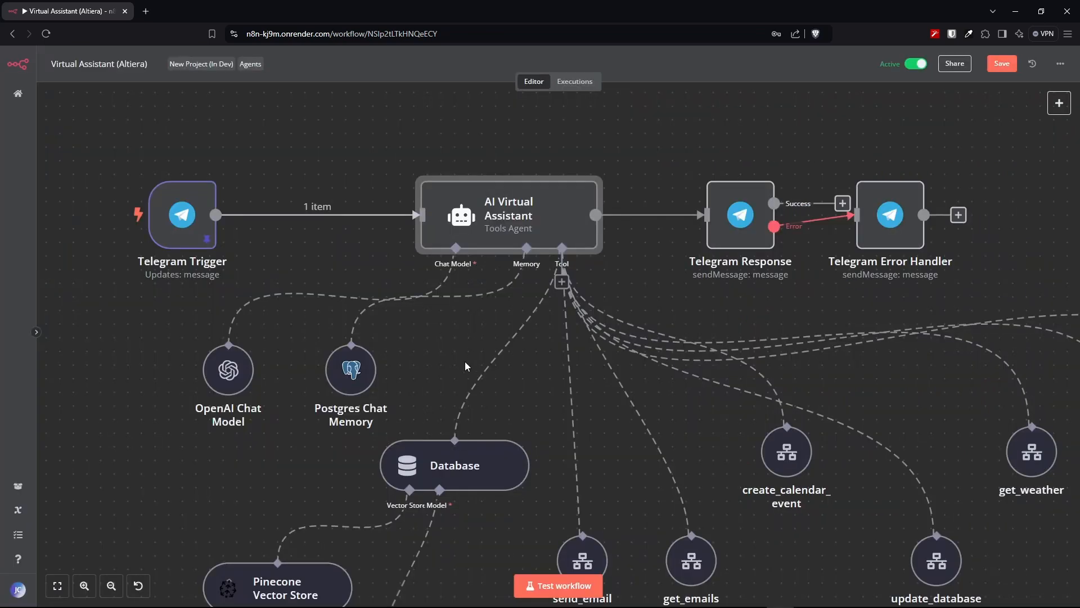
- Review the Database tool's name, description and limit parameters, and return to the canvas
scroll(465, 366, "down", 3)
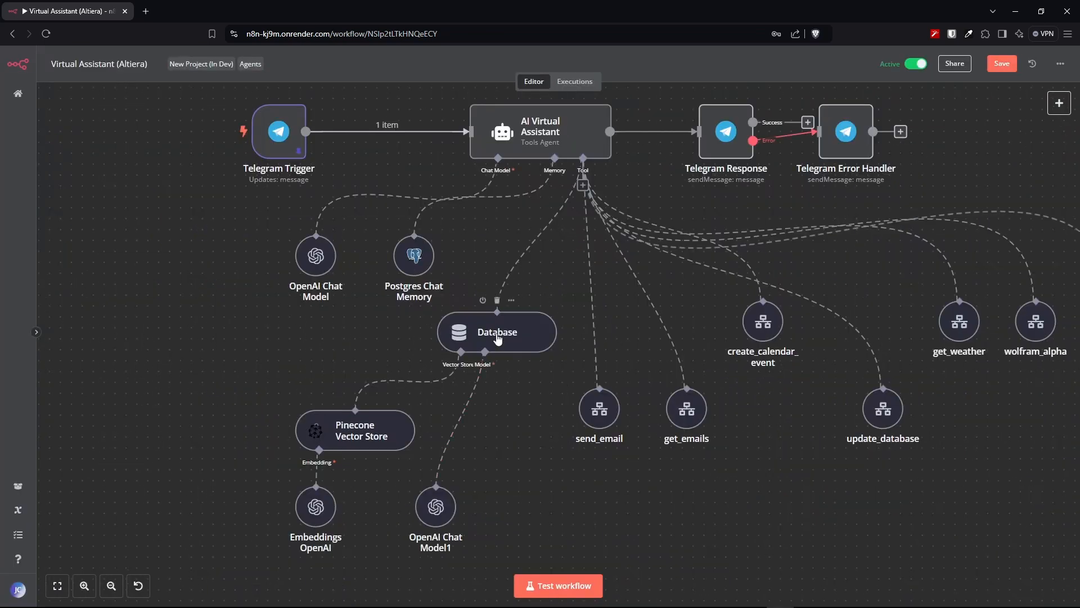
double_click(503, 341)
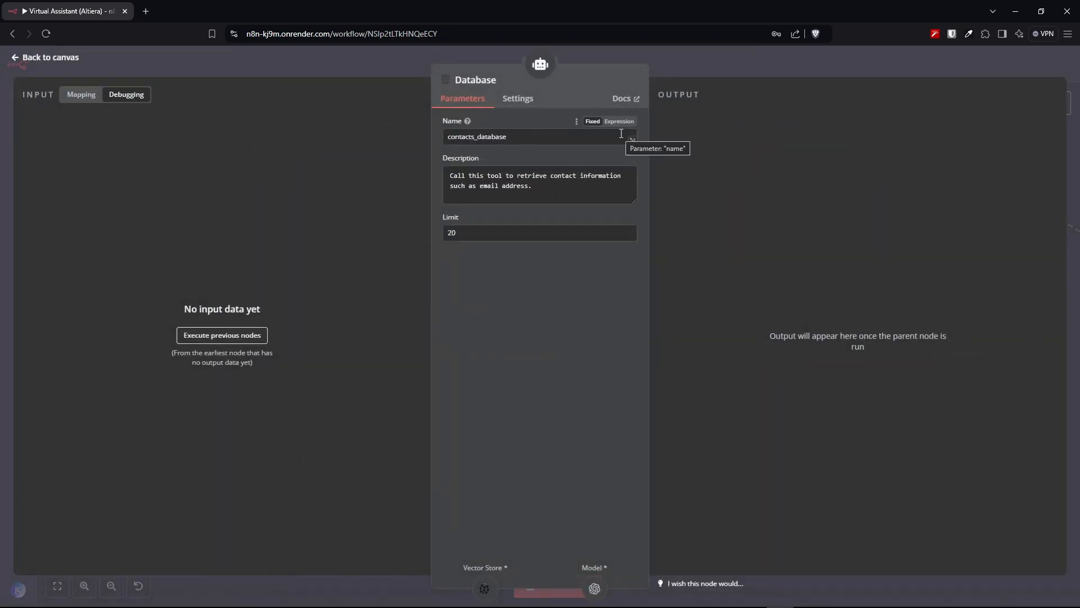
left_click_drag(538, 191, 450, 175)
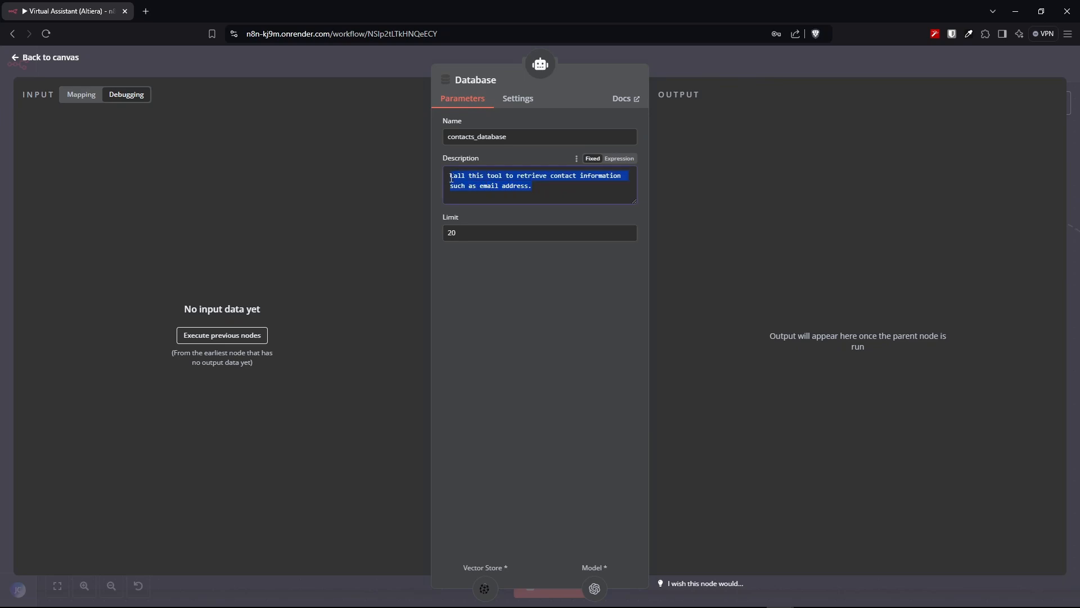
left_click(530, 315)
left_click(51, 59)
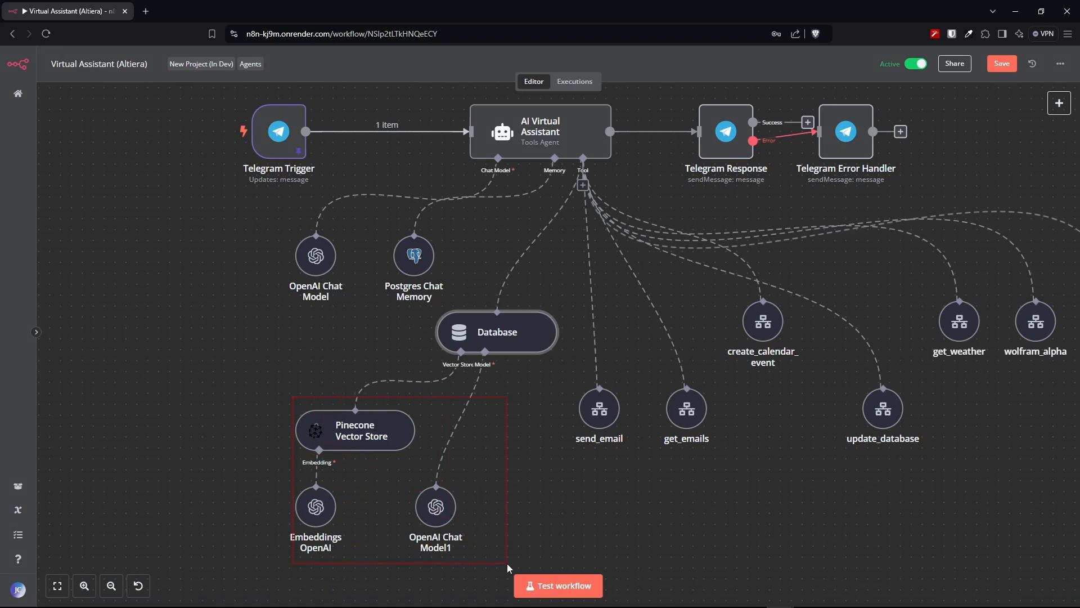
- Review the Pinecone Vector Store's operation mode, index choices and namespace, and return to the workflow canvas
left_click_drag(507, 563, 507, 563)
left_click(373, 442)
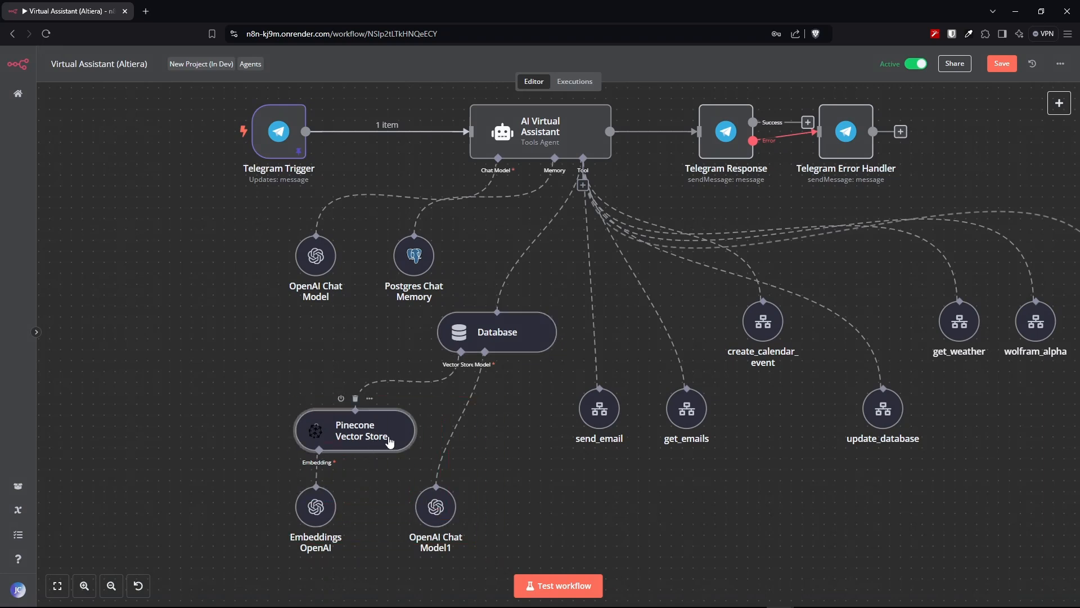
double_click(390, 443)
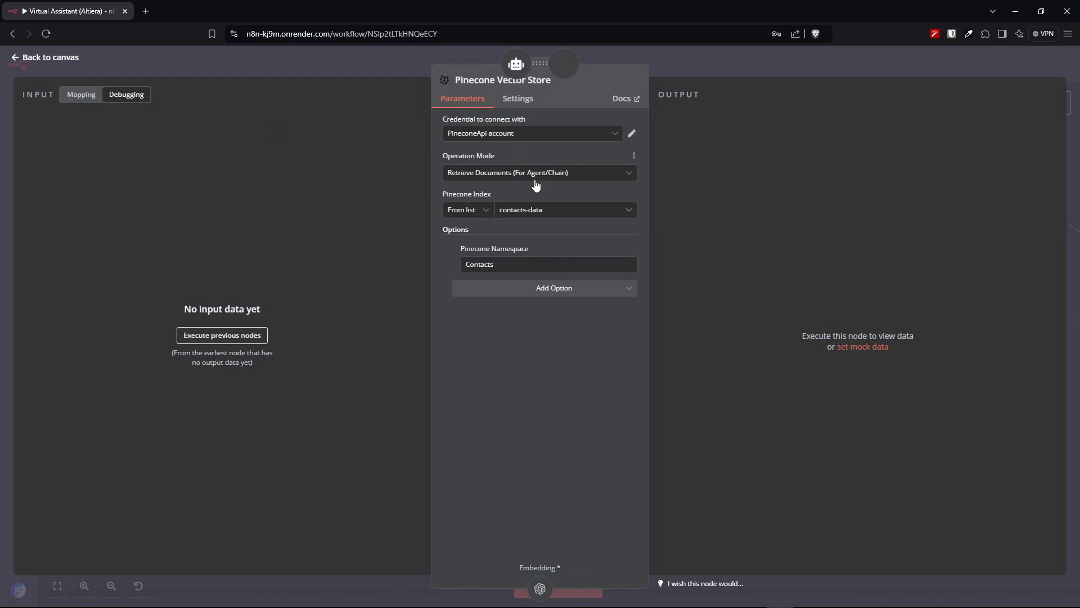
left_click(536, 215)
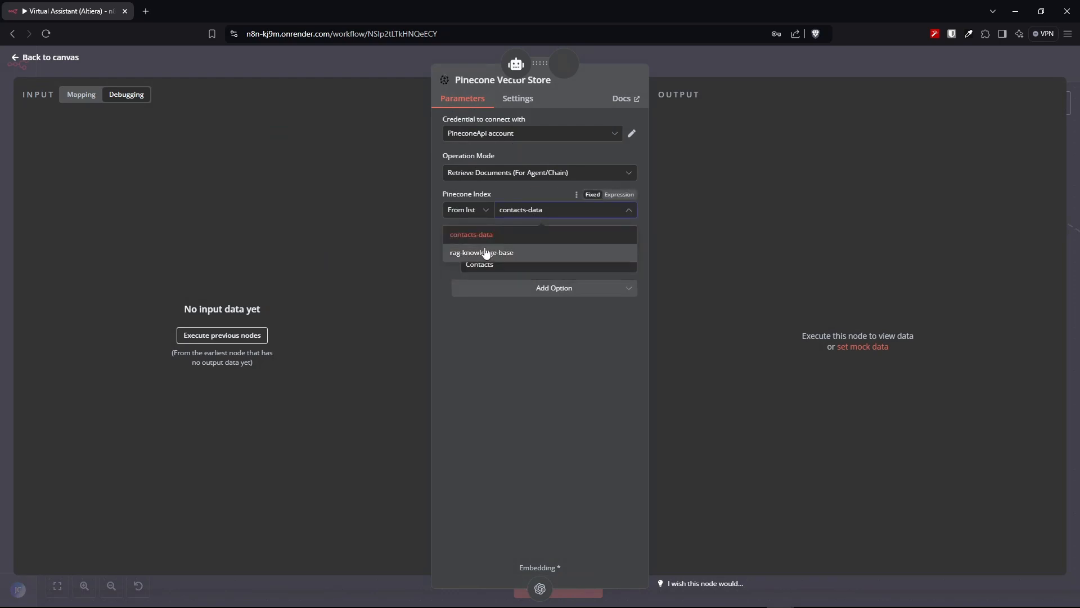
left_click(397, 233)
left_click(499, 265)
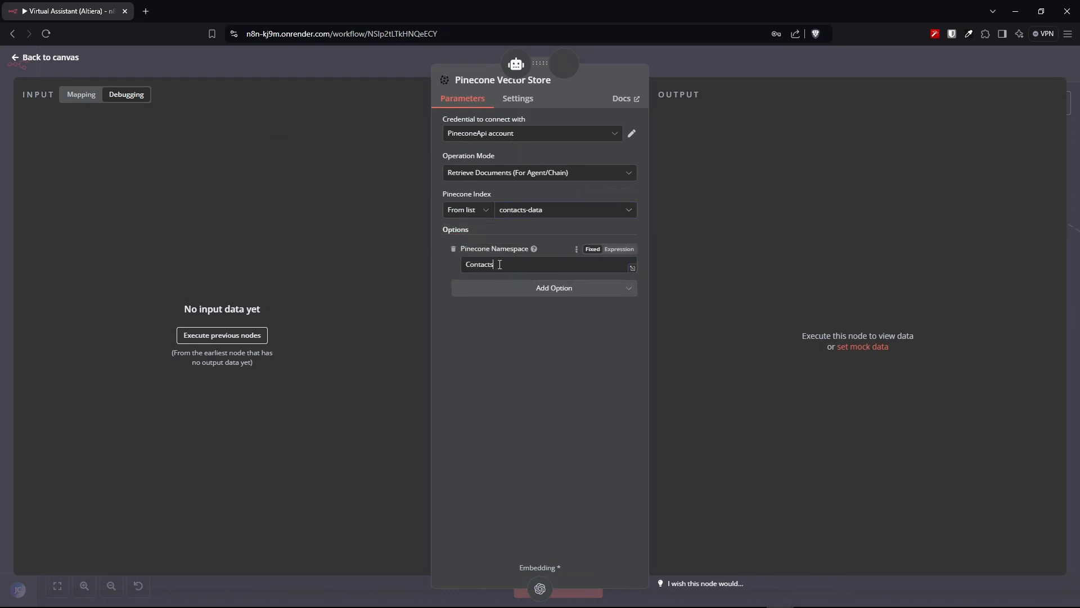
left_click_drag(500, 264, 468, 316)
left_click(468, 316)
left_click(36, 63)
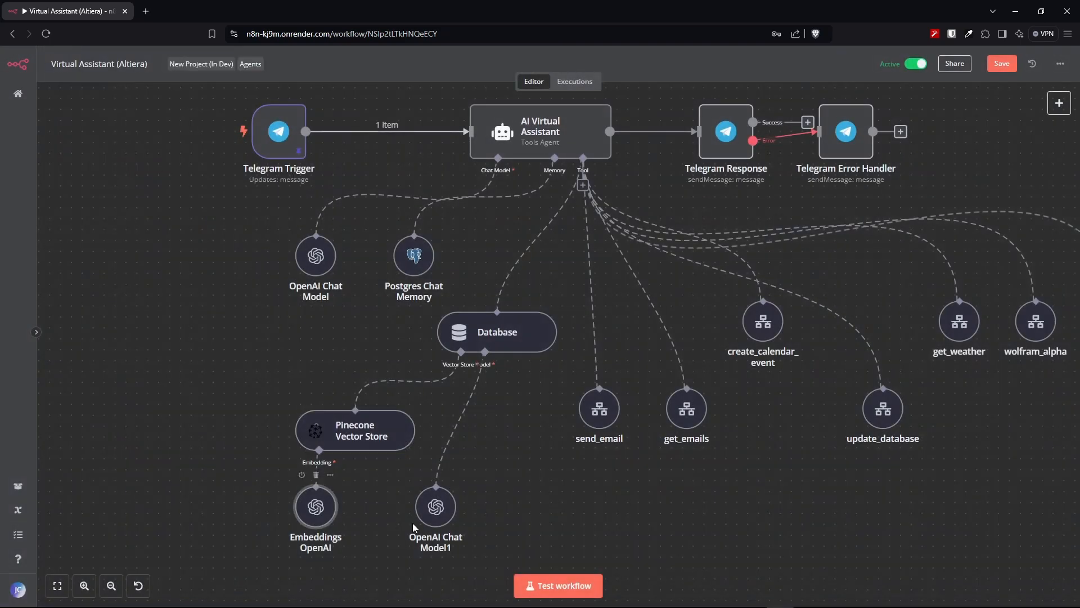
mouse_move(445, 521)
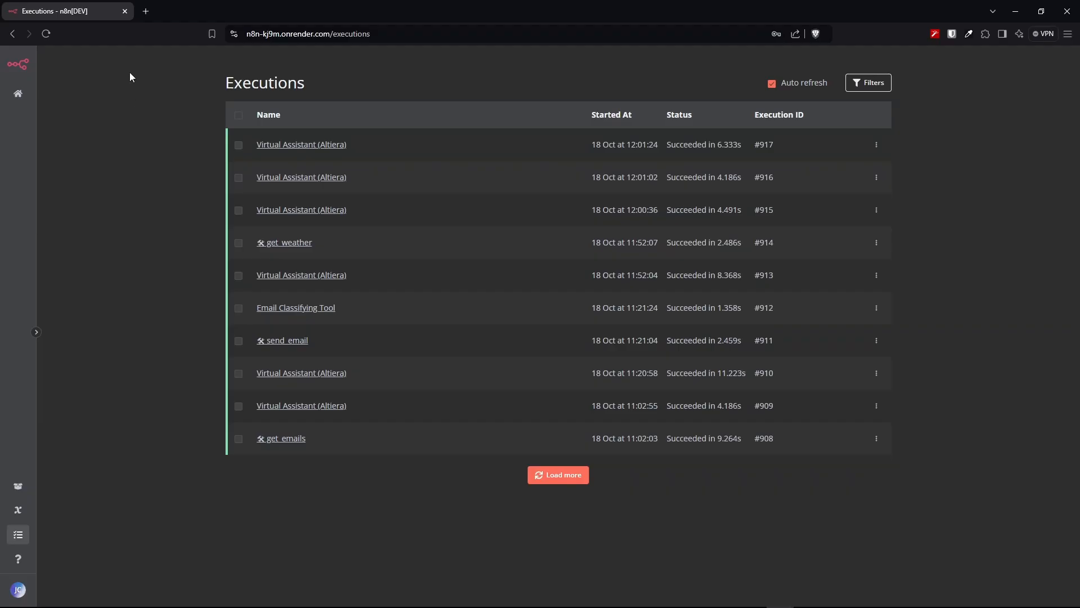
- Open the 18 Oct 11:21:04 send_email run from the executions list and fit its workflow in view
left_click_drag(130, 74, 475, 83)
left_click(473, 84)
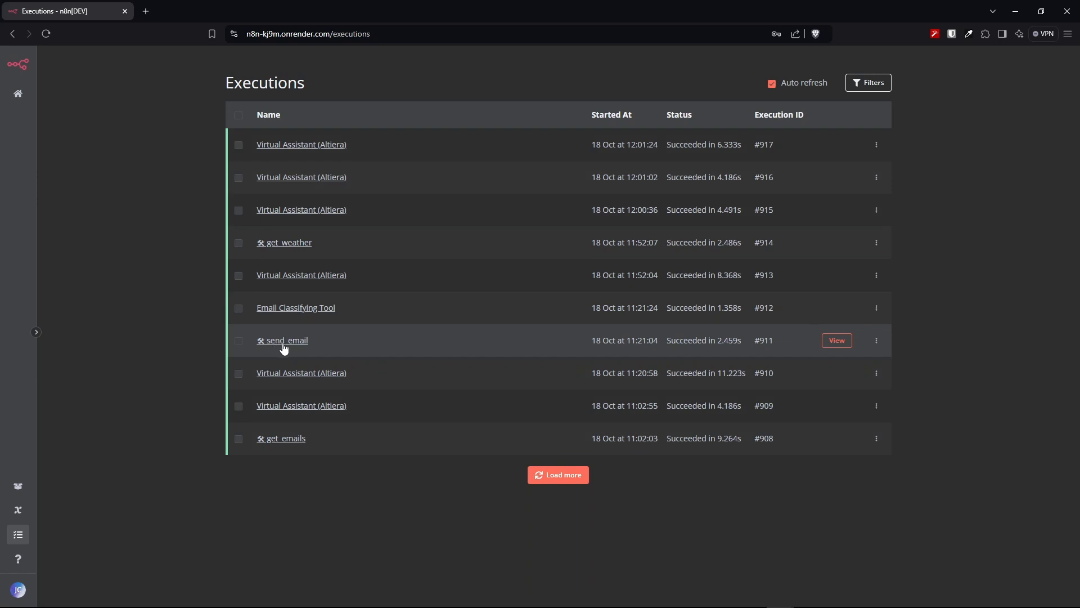
left_click(838, 341)
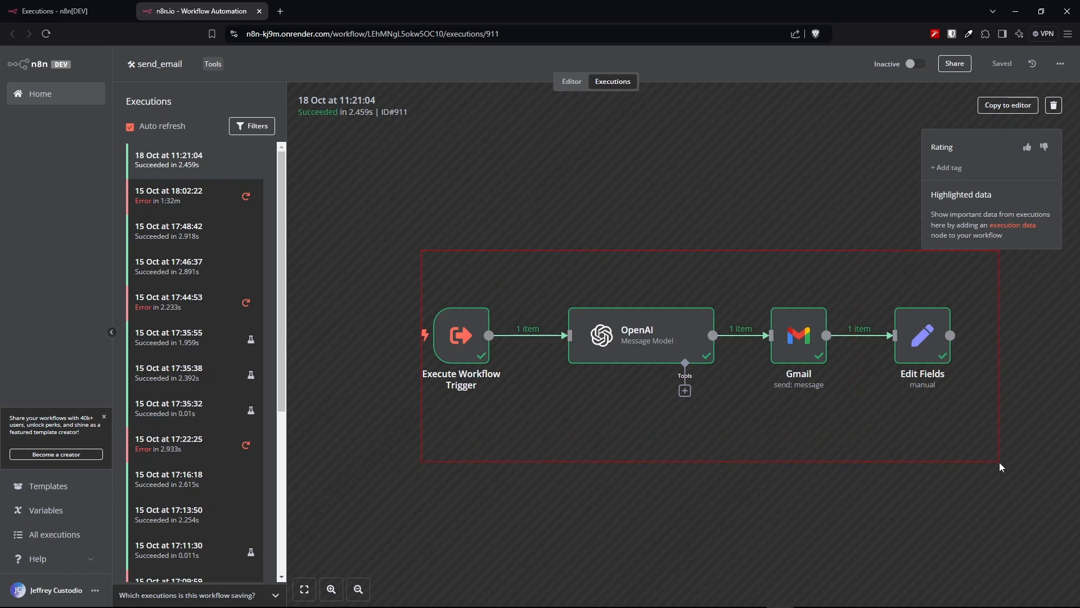
left_click_drag(998, 462, 998, 461)
key("1")
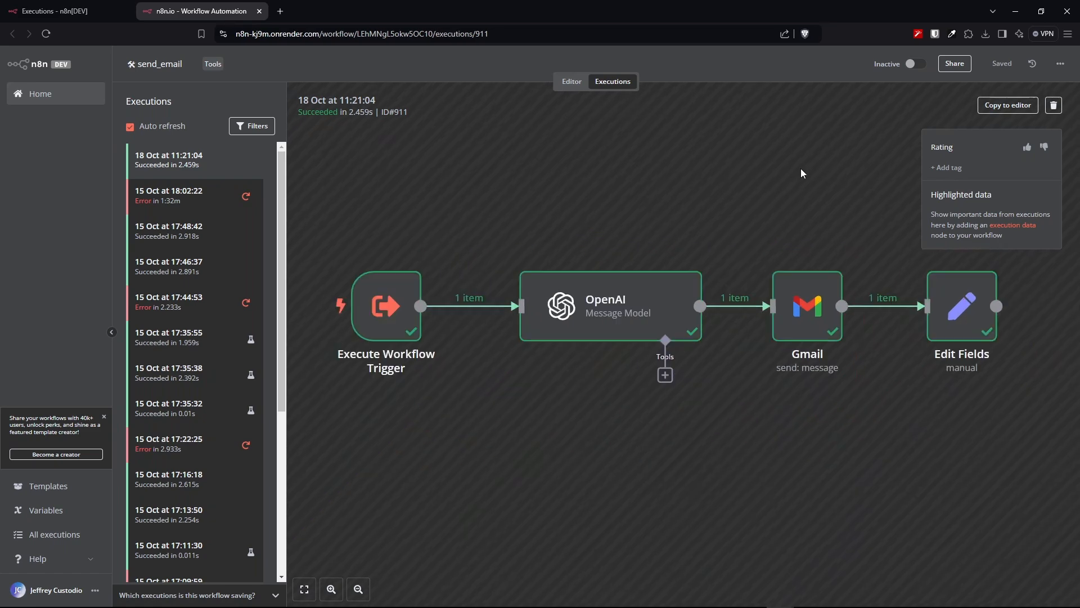
- Examine the Execute Workflow Trigger's output query, covering options, recipient, subject, message, bccList and ccList, and close the node
double_click(386, 307)
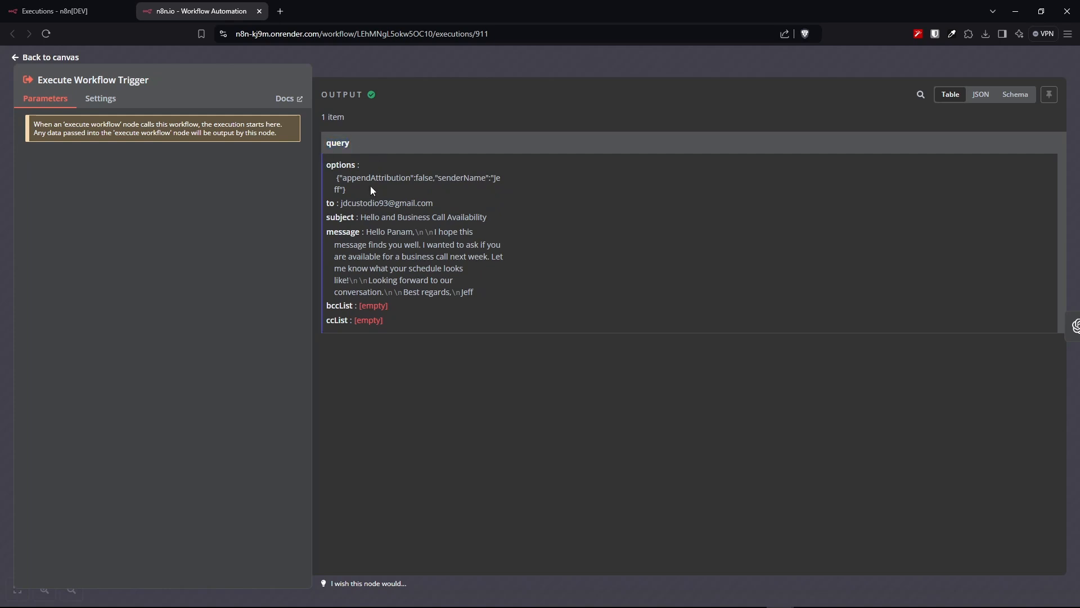
left_click_drag(328, 165, 428, 189)
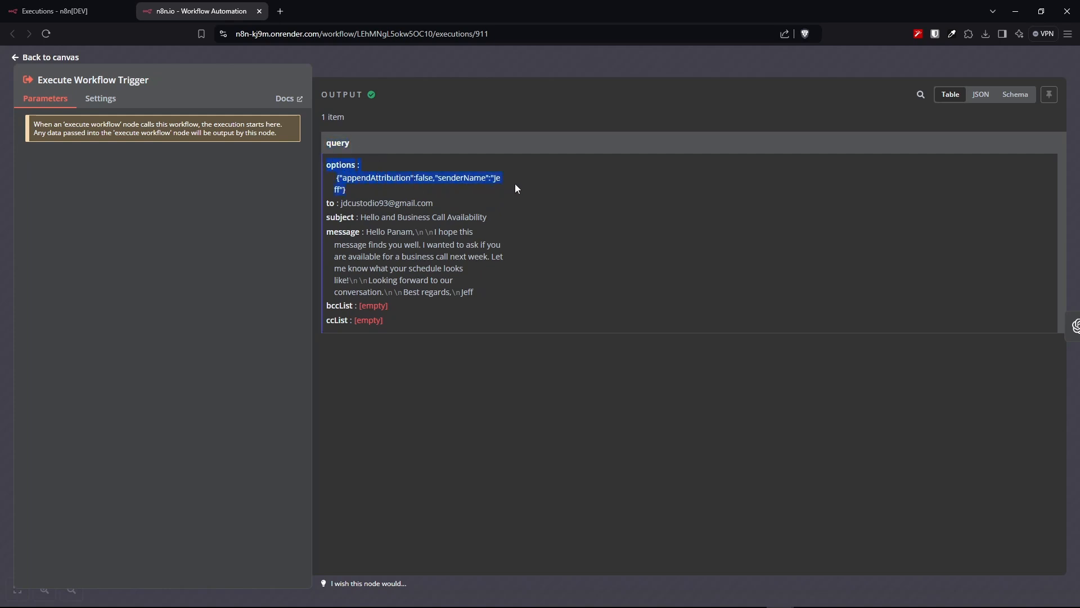
left_click(481, 214)
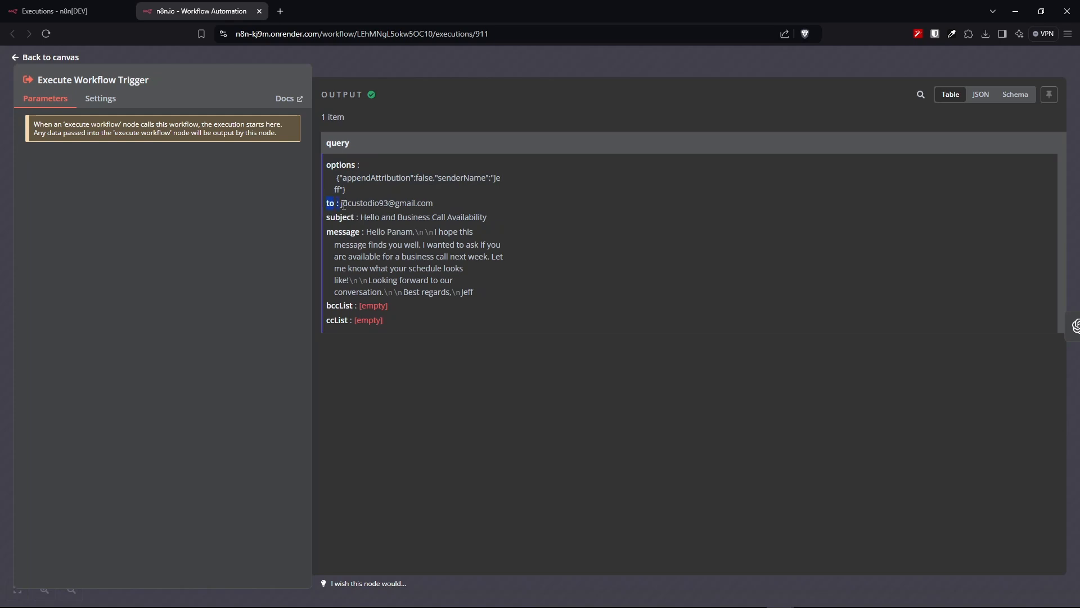
left_click_drag(344, 204, 440, 209)
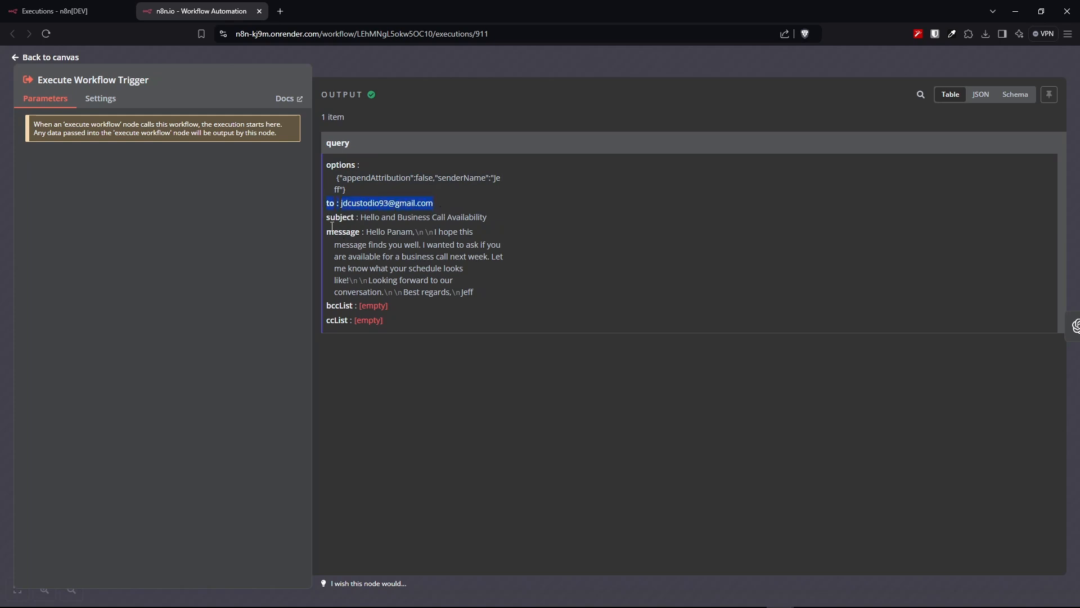
left_click_drag(327, 218, 491, 222)
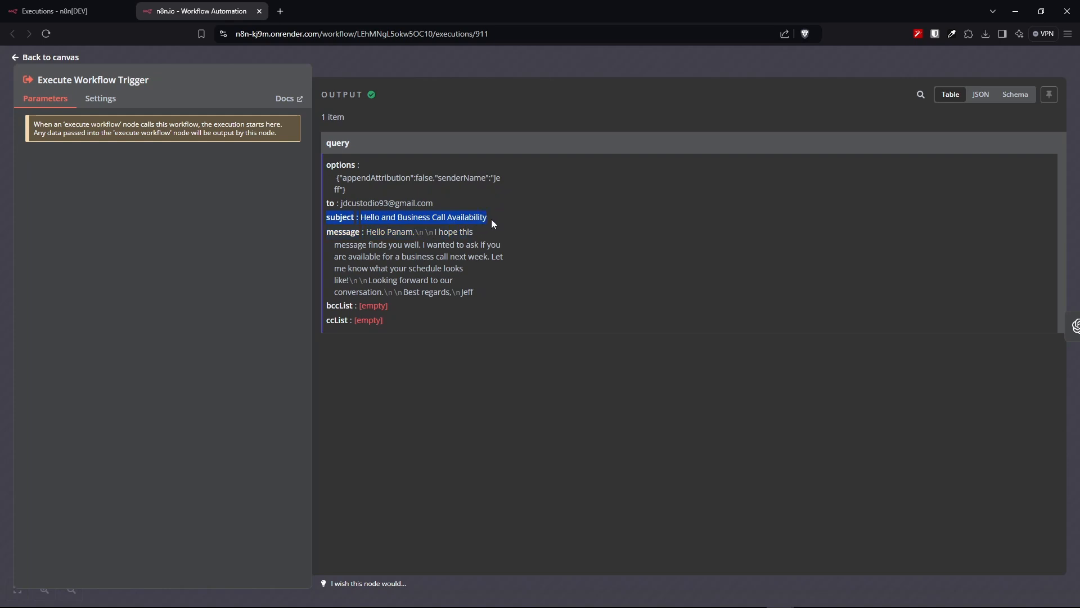
left_click(518, 259)
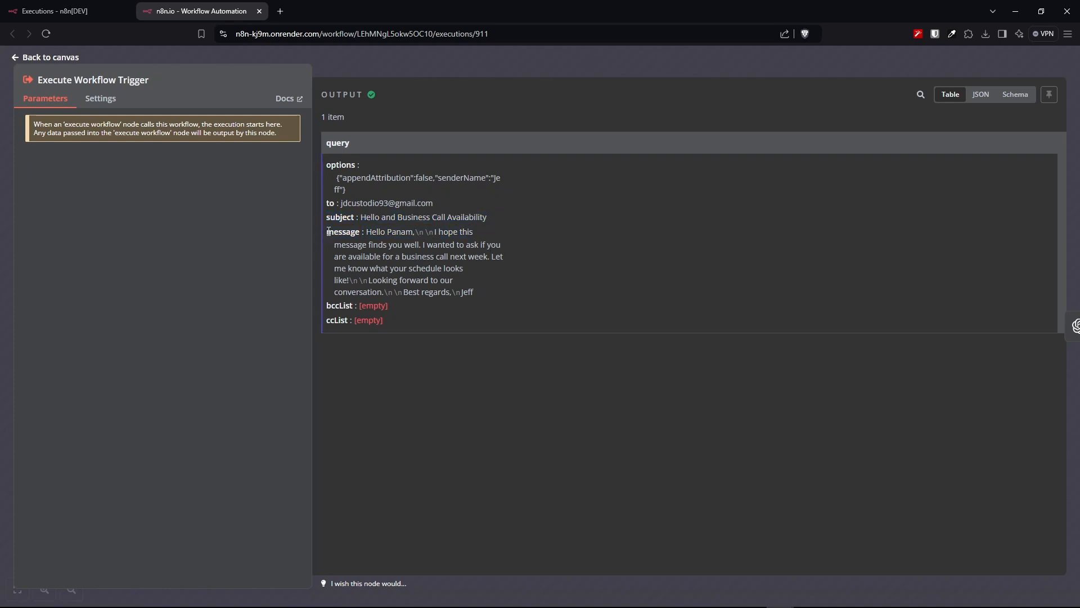
left_click_drag(328, 232, 483, 295)
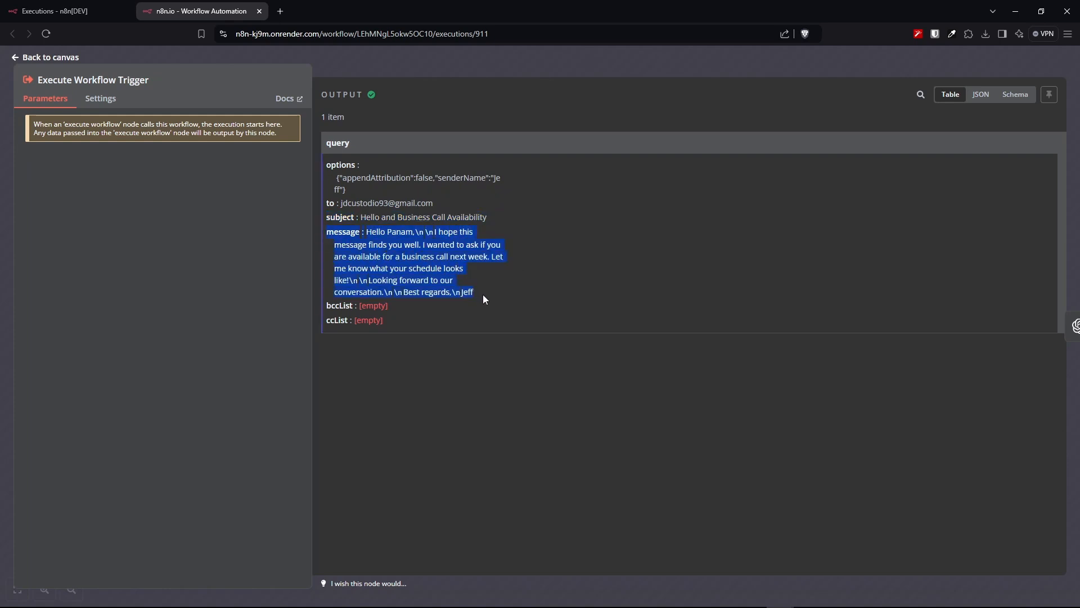
left_click(495, 296)
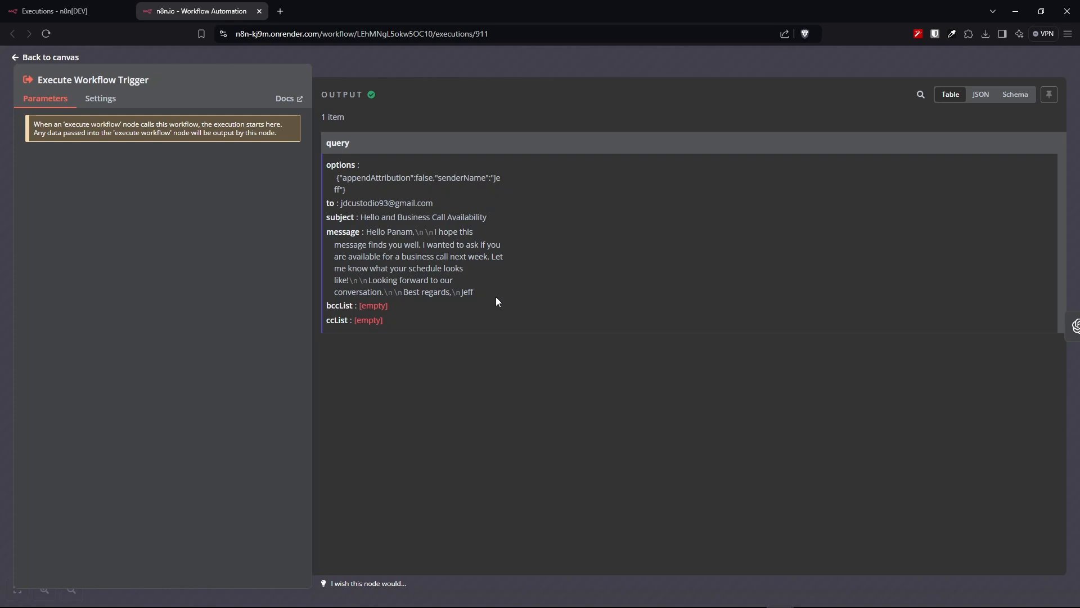
triple_click(408, 313)
left_click(403, 319)
key("Escape")
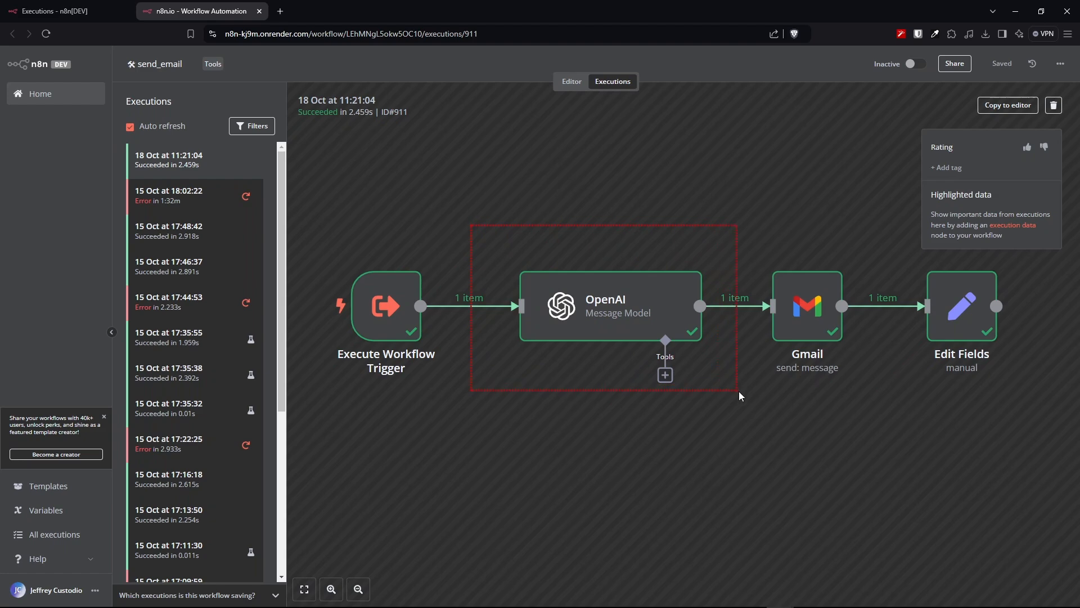
- Examine the OpenAI node's input query, system prompt for parsing it and separated output parameters, and close the node
left_click_drag(739, 392, 744, 392)
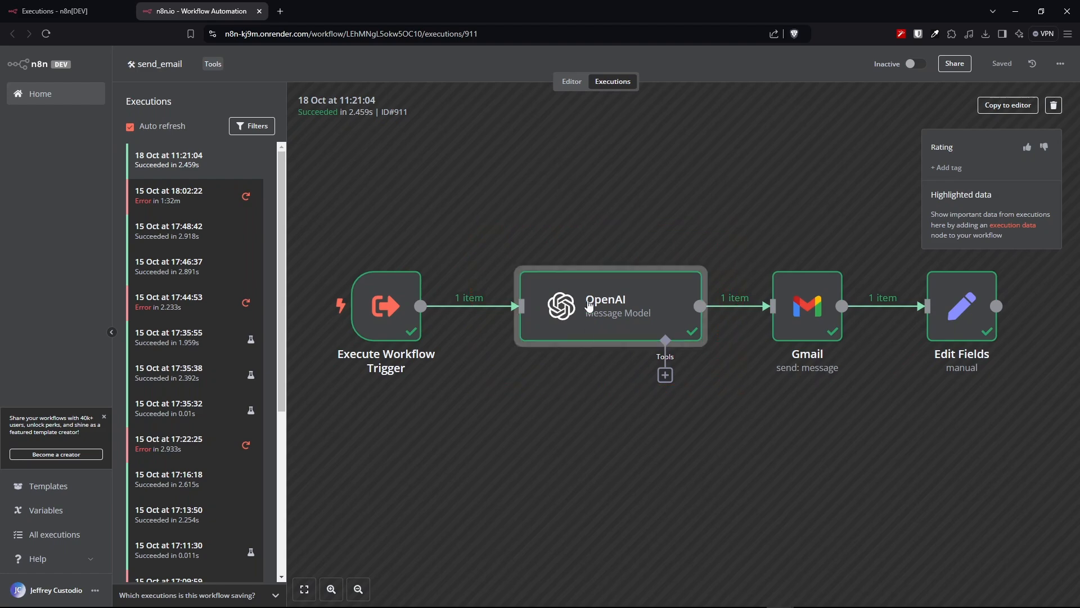
double_click(589, 305)
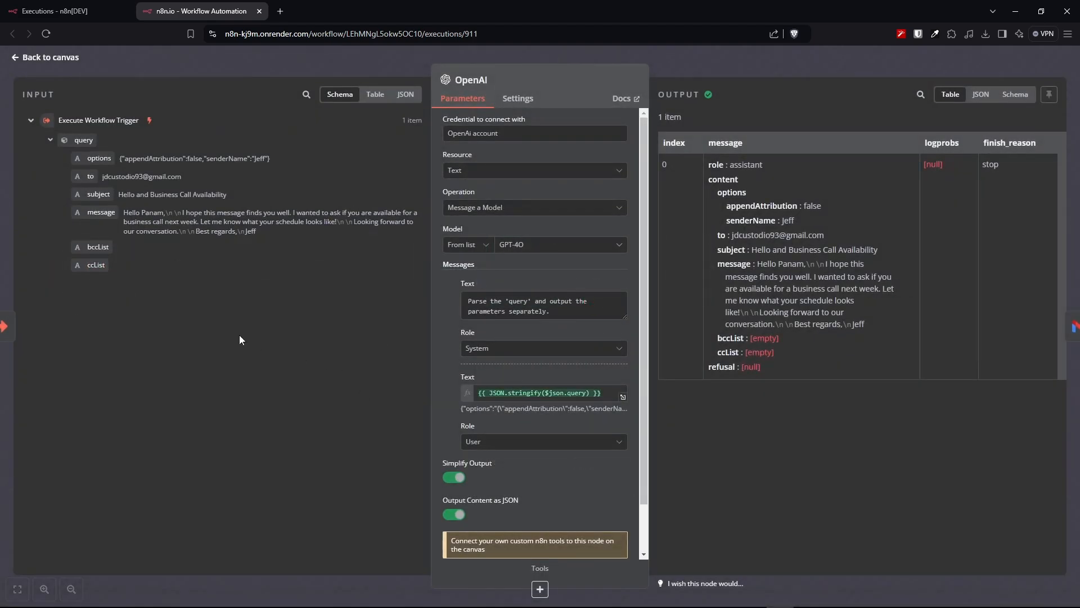
left_click_drag(42, 157, 136, 259)
scroll(541, 259, "down", 1)
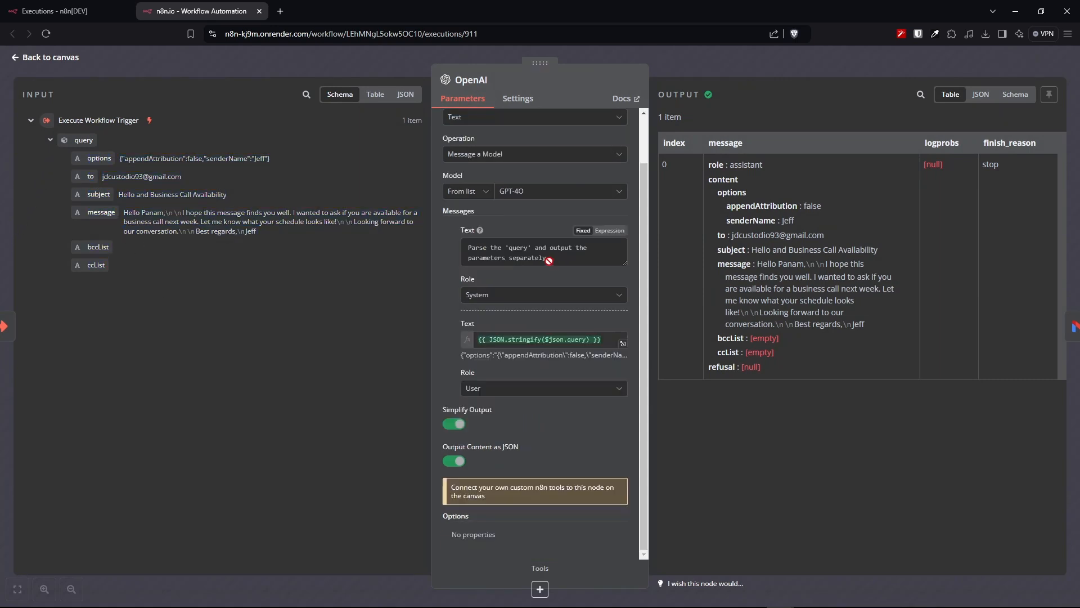
left_click_drag(551, 259, 457, 254)
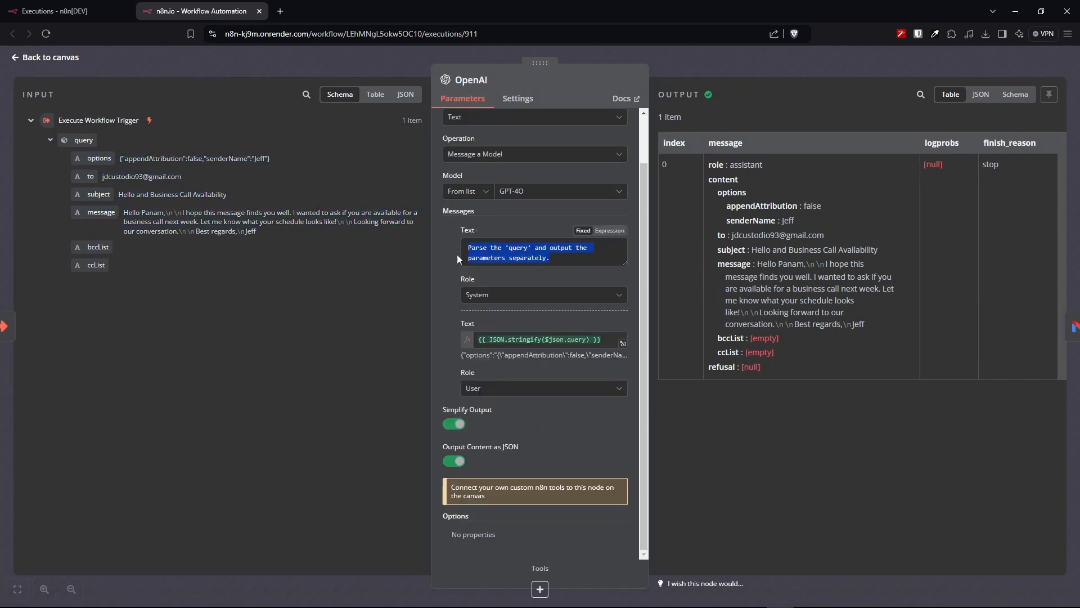
left_click(390, 308)
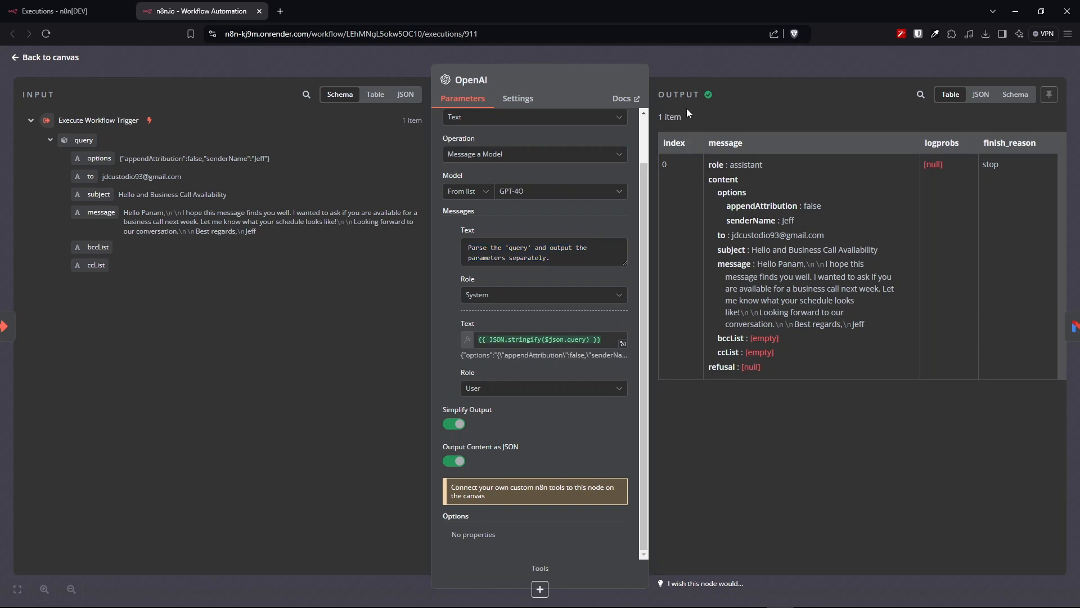
left_click_drag(661, 94, 703, 97)
left_click_drag(705, 143, 760, 371)
key("Escape")
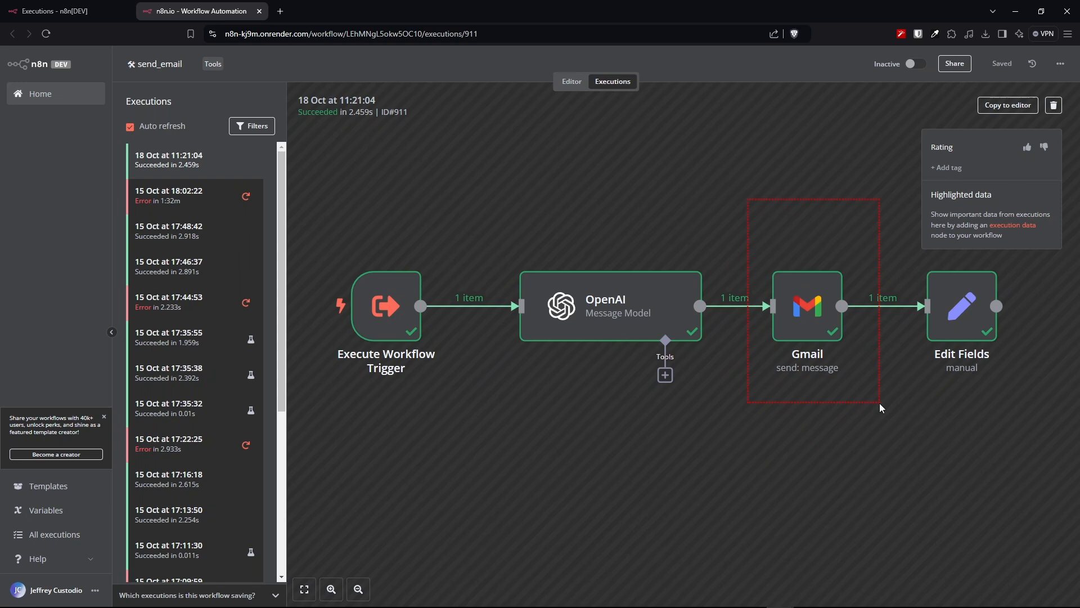
- Open the Gmail node and examine its credential and the recipient, subject and message in its input
left_click_drag(748, 199, 880, 403)
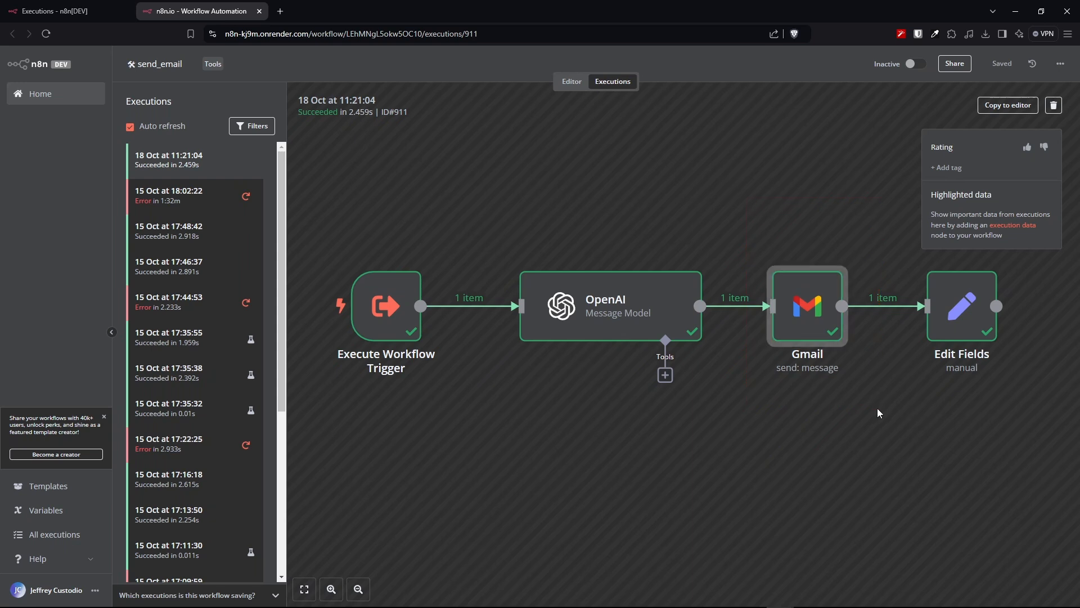
double_click(799, 316)
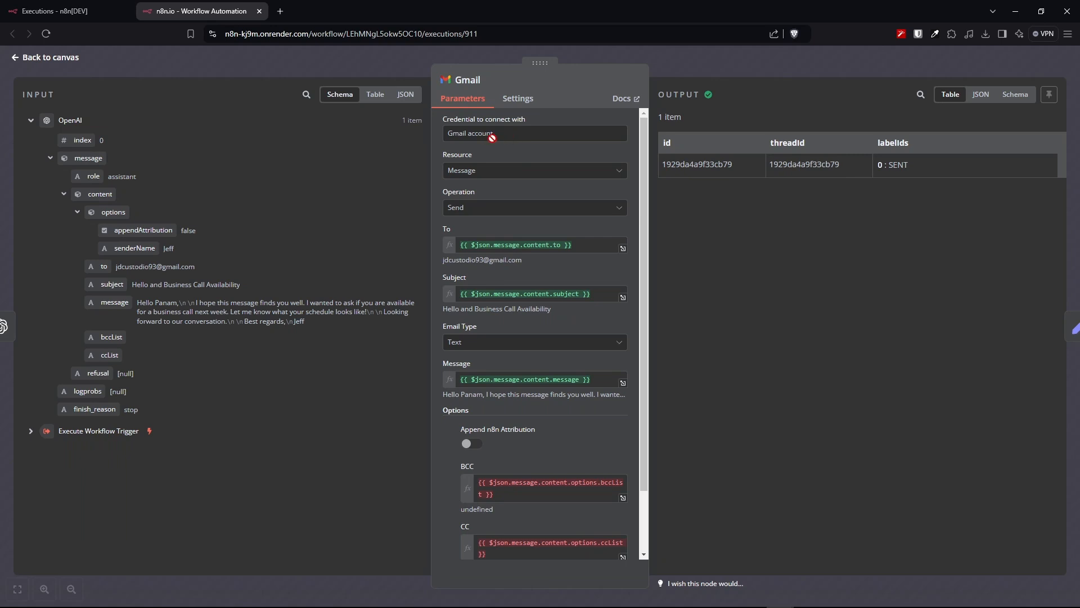
left_click_drag(503, 135, 458, 135)
left_click_drag(116, 266, 222, 269)
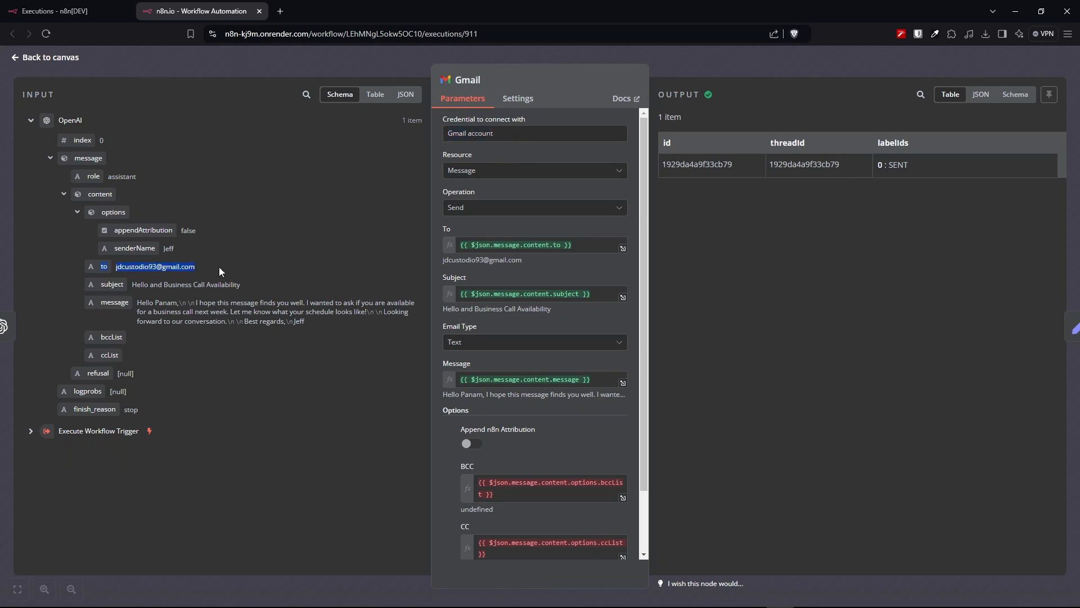
left_click_drag(114, 284, 251, 304)
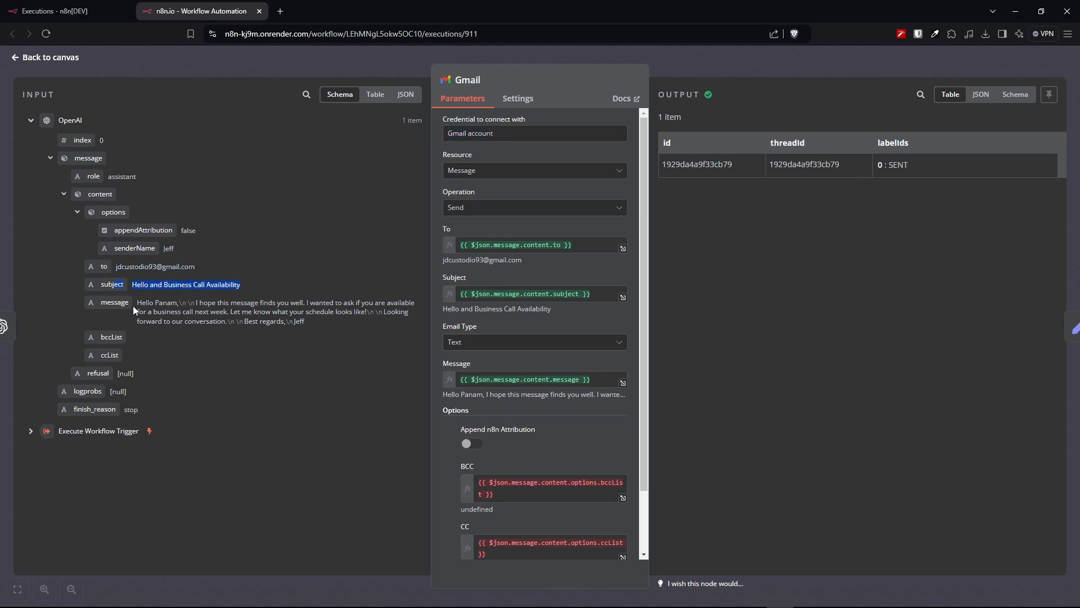
left_click_drag(133, 305, 322, 328)
left_click(522, 410)
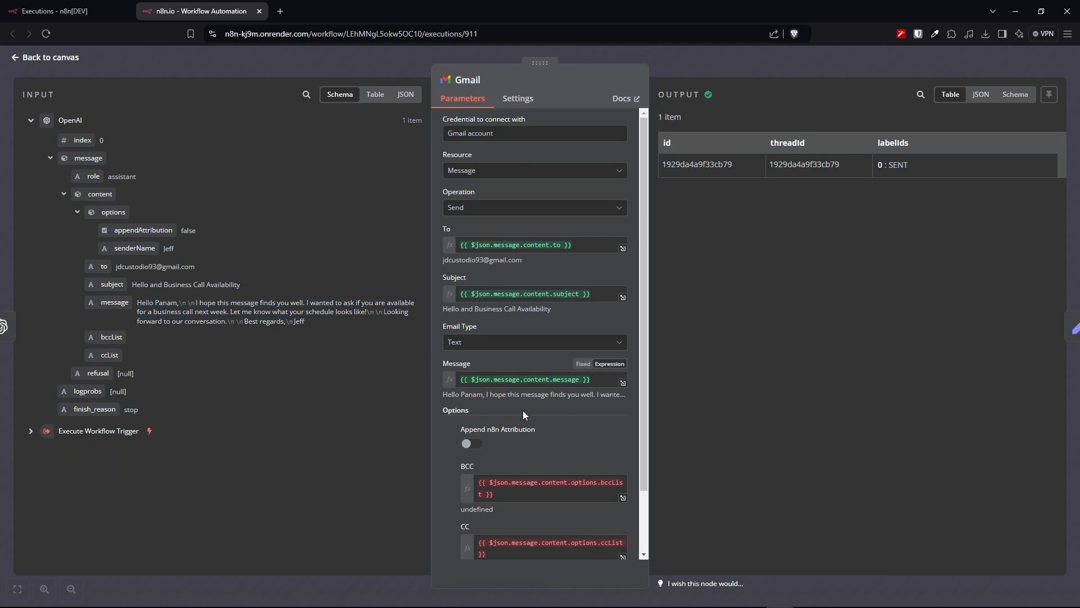
- Review the Gmail node's BCC, CC and Sender Name options, and return to the execution canvas
scroll(522, 411, "down", 2)
left_click(522, 417)
left_click_drag(494, 423, 478, 413)
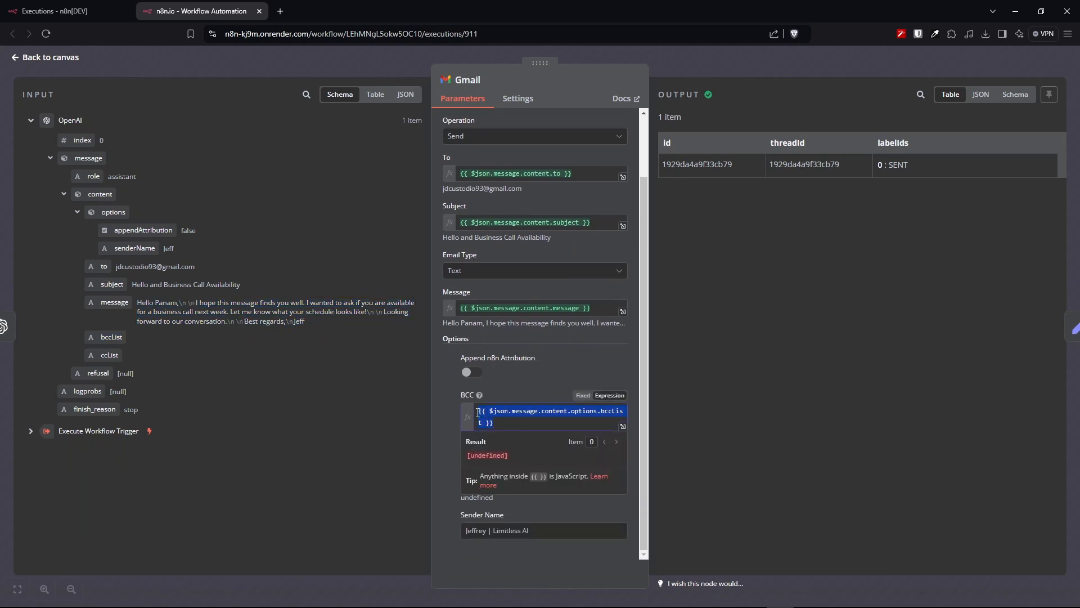
left_click(447, 410)
left_click(471, 470)
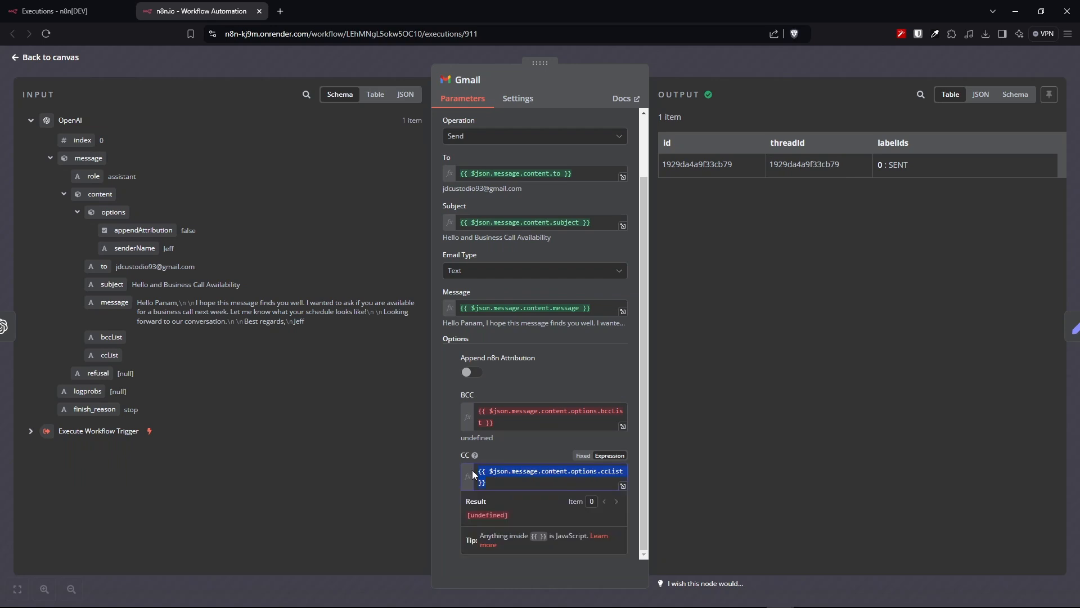
left_click(444, 460)
left_click_drag(535, 530, 457, 530)
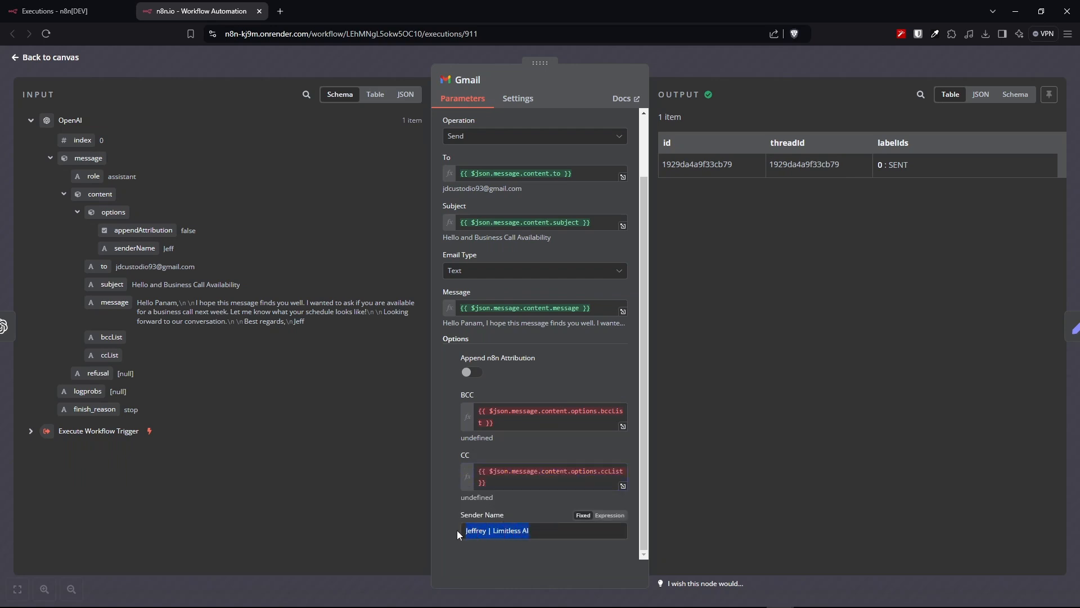
left_click(445, 510)
key("Escape")
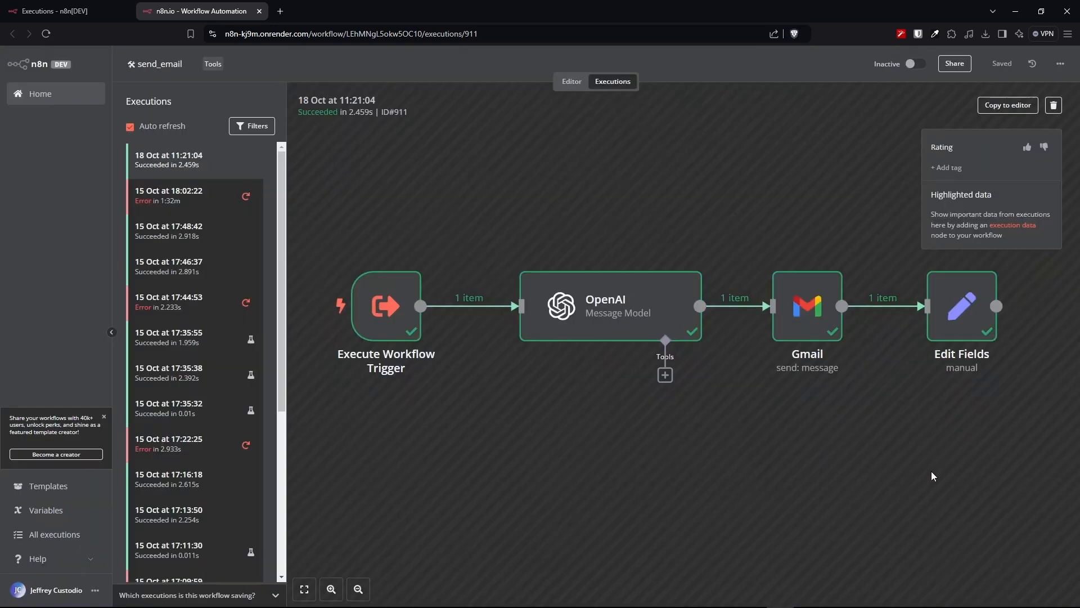
- Open the Edit Fields node after Gmail in the send_email execution and examine its Gmail and OpenAI input data
left_click_drag(953, 437, 644, 463)
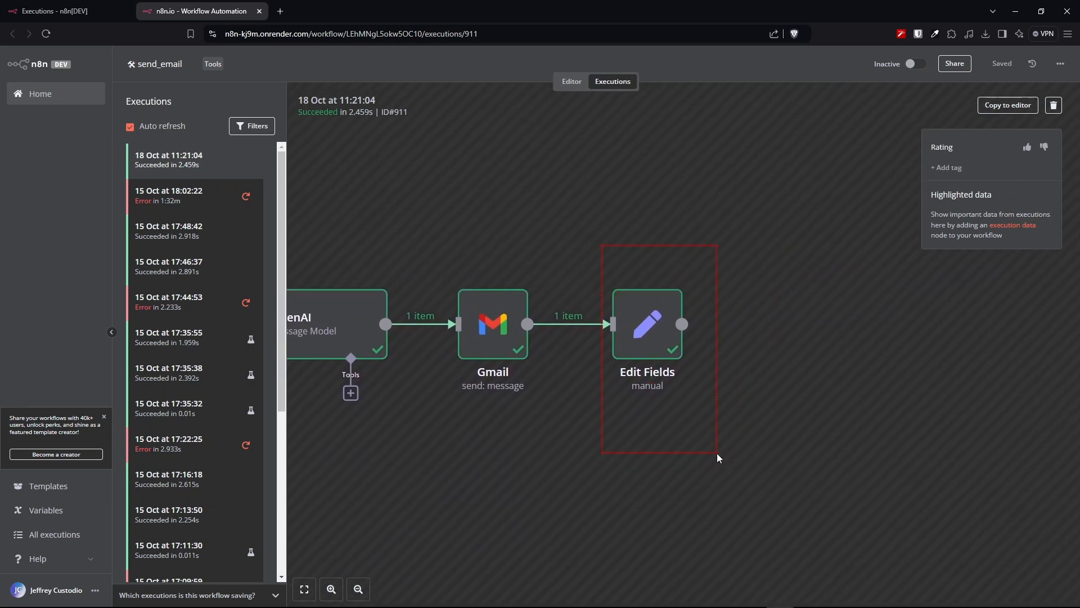
left_click_drag(716, 454, 719, 456)
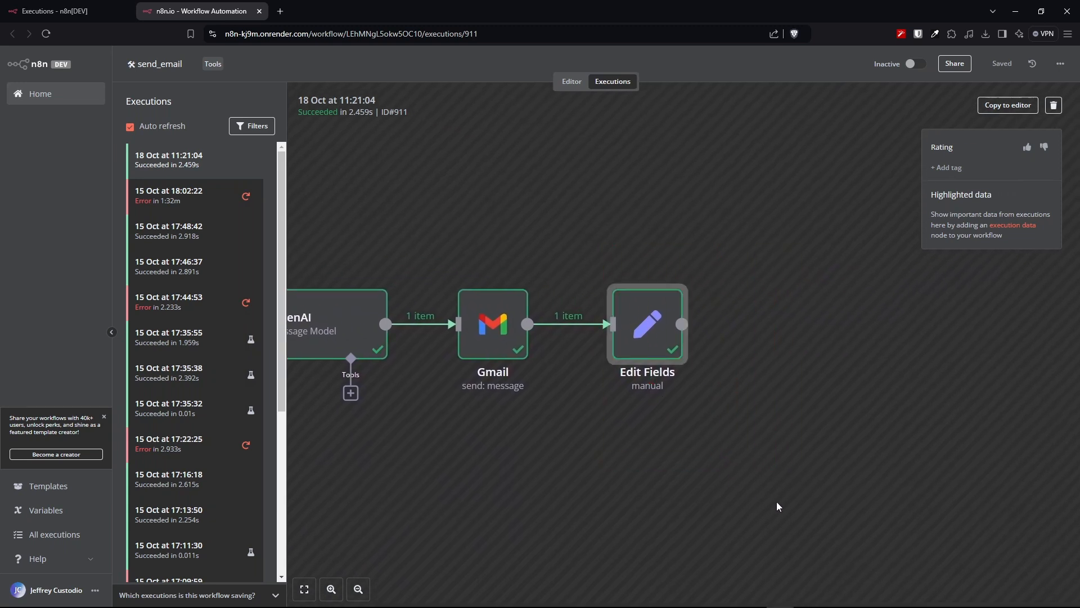
double_click(646, 335)
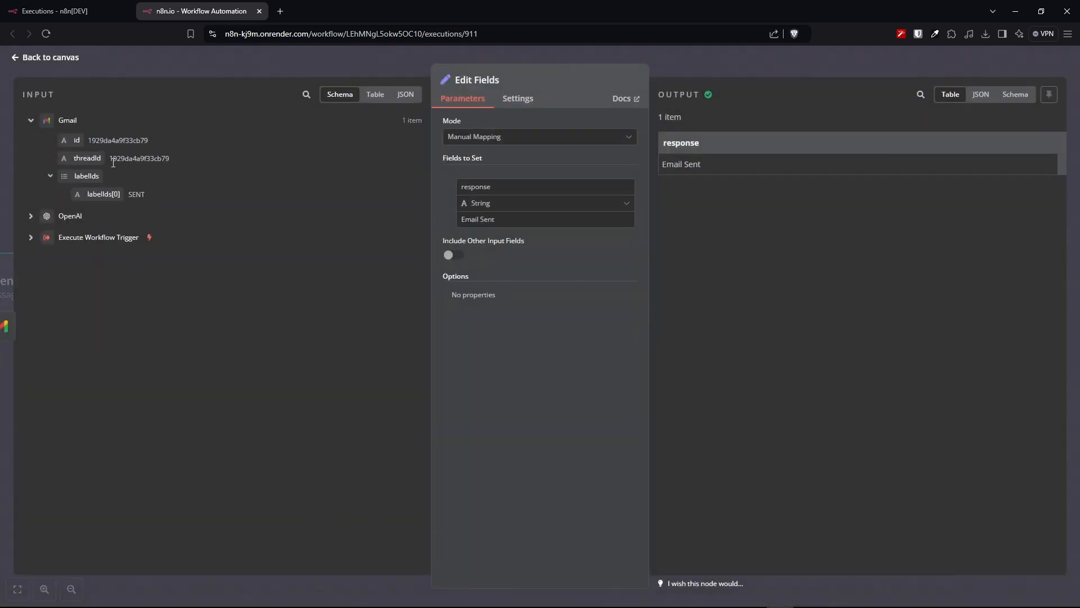
left_click(315, 216)
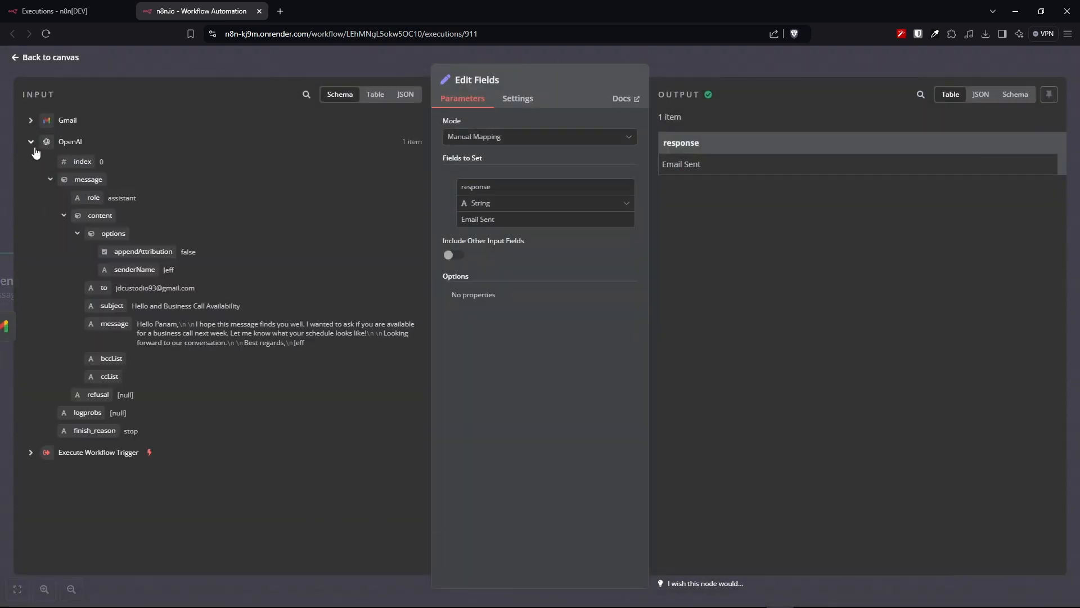
left_click(31, 122)
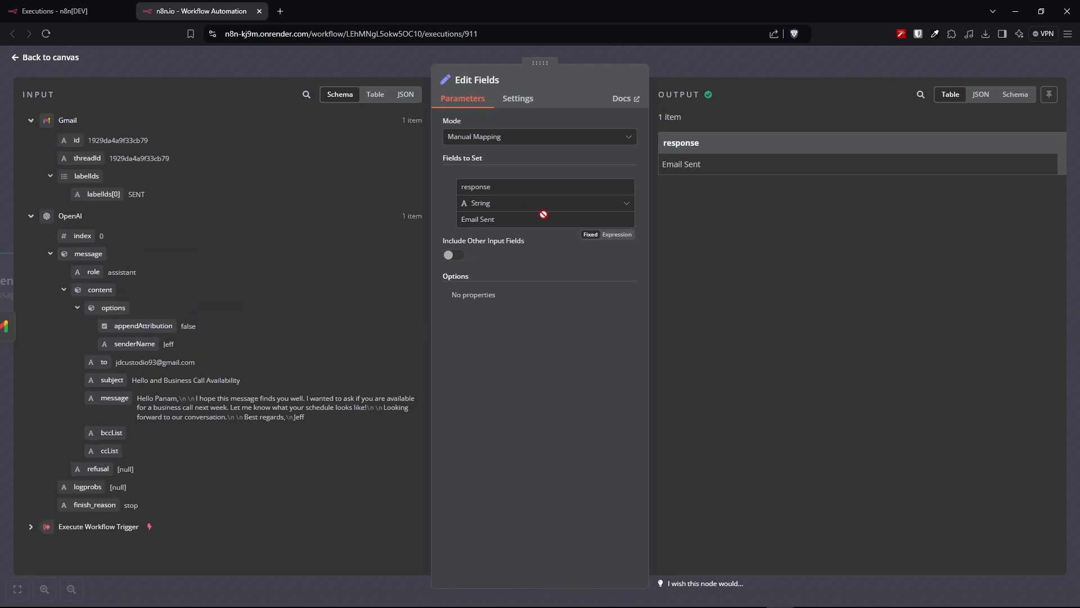
left_click(27, 221)
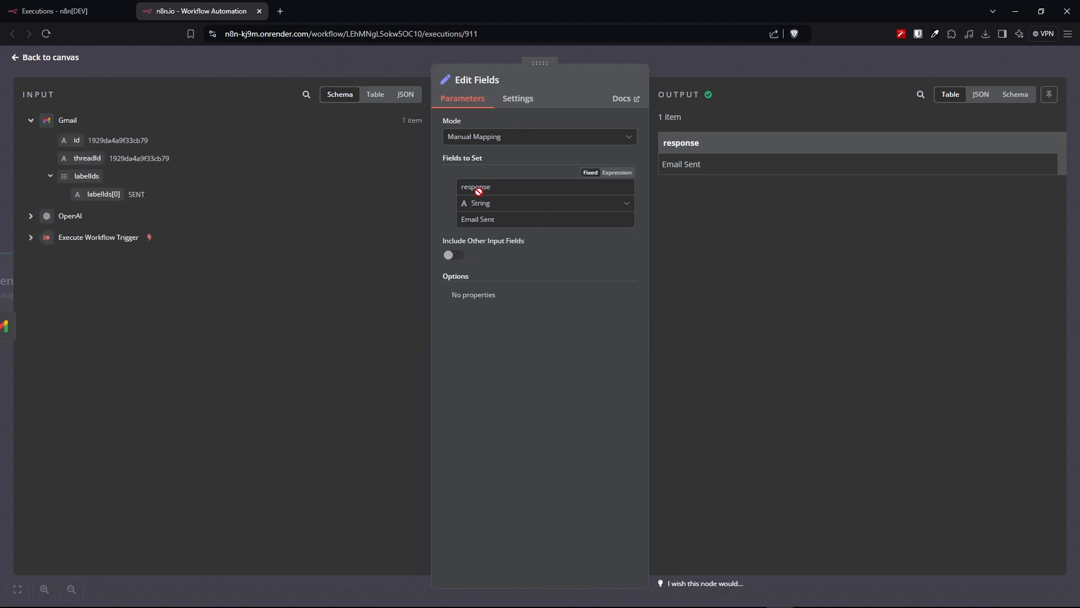
- Examine the Edit Fields node's response field mapping and the value it outputs
left_click_drag(493, 187, 458, 221)
left_click(722, 177)
left_click_drag(699, 162, 659, 164)
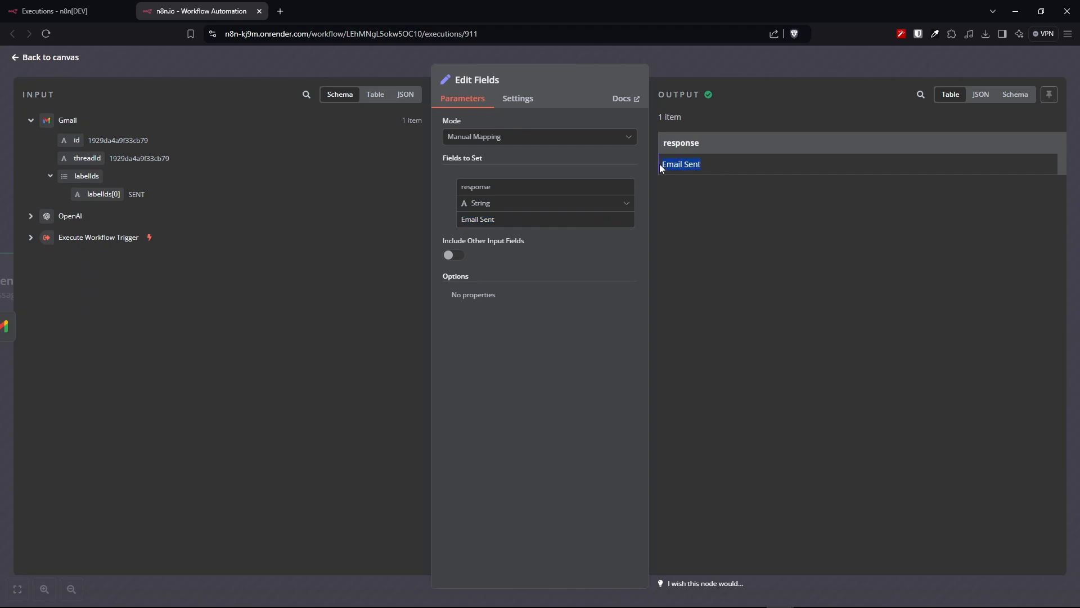
left_click_drag(657, 92, 689, 96)
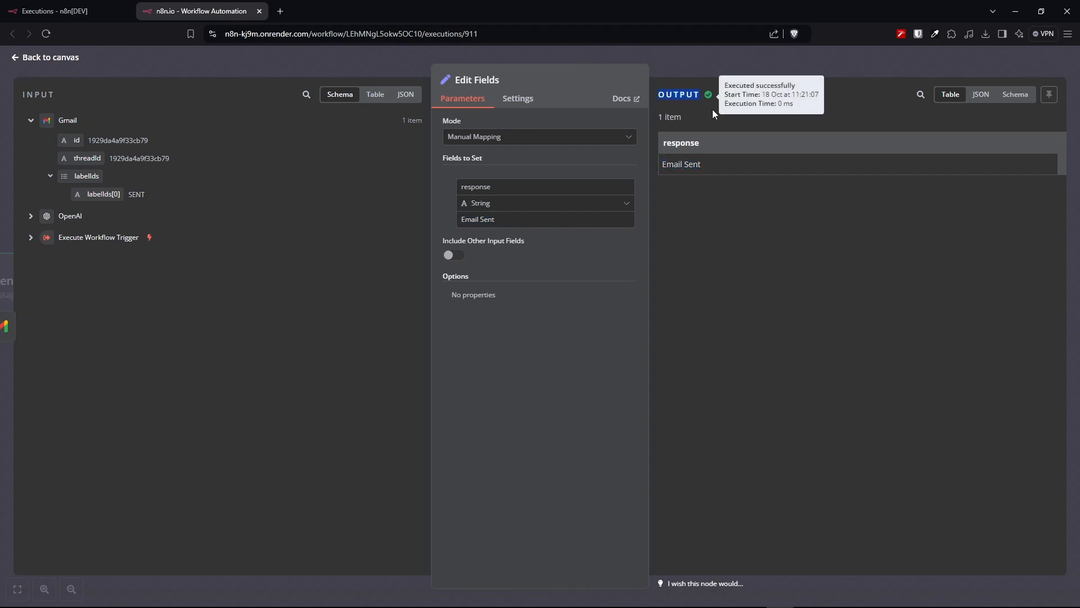
left_click(814, 357)
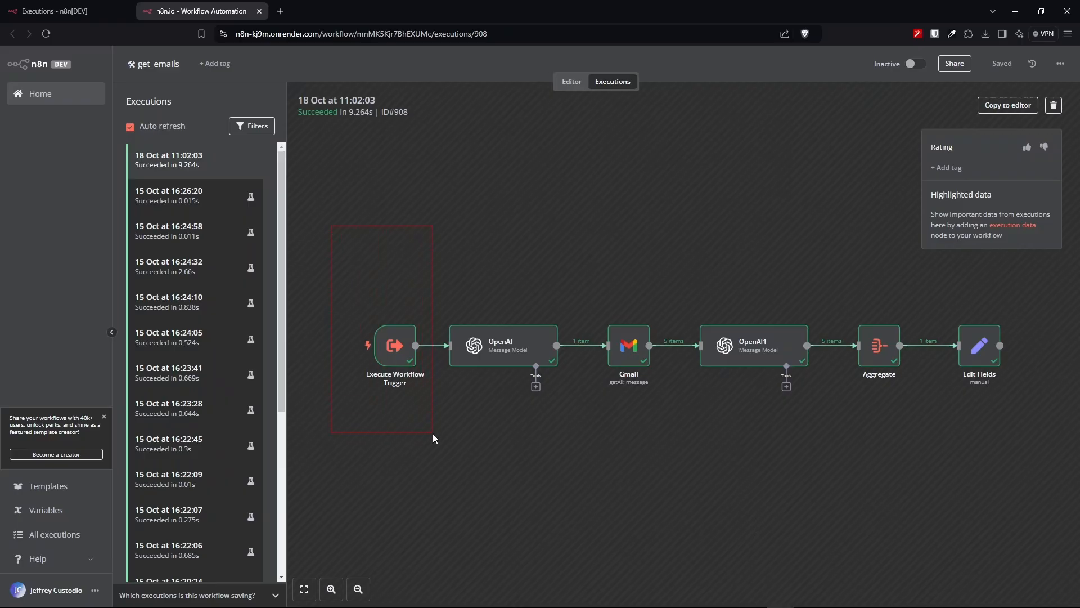
- Examine the output query of the Execute Workflow Trigger in the get_emails execution, and return to the canvas
scroll(455, 439, "up", 1)
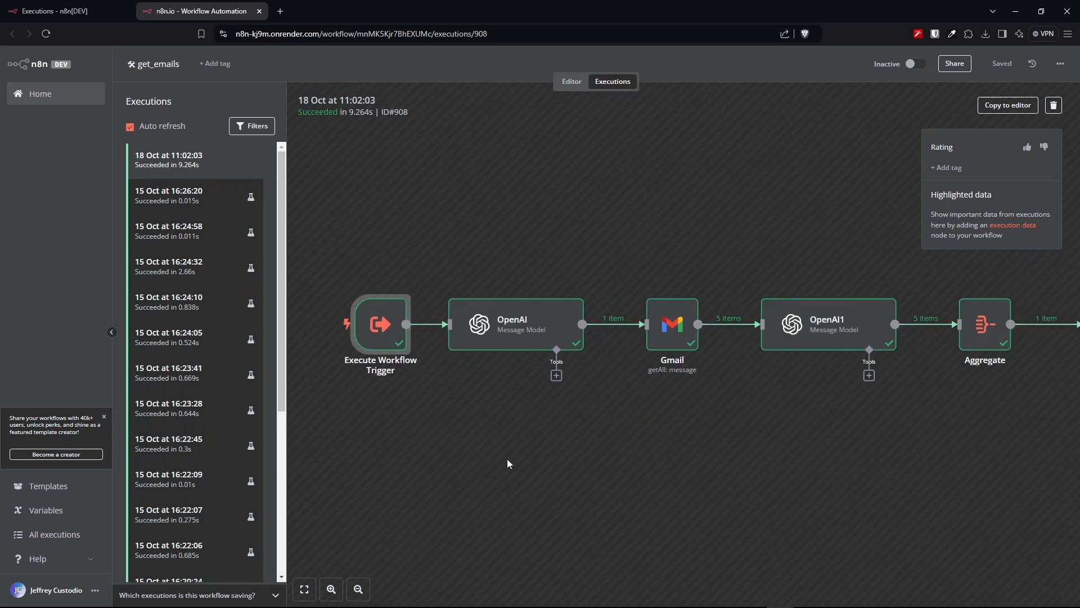
double_click(379, 336)
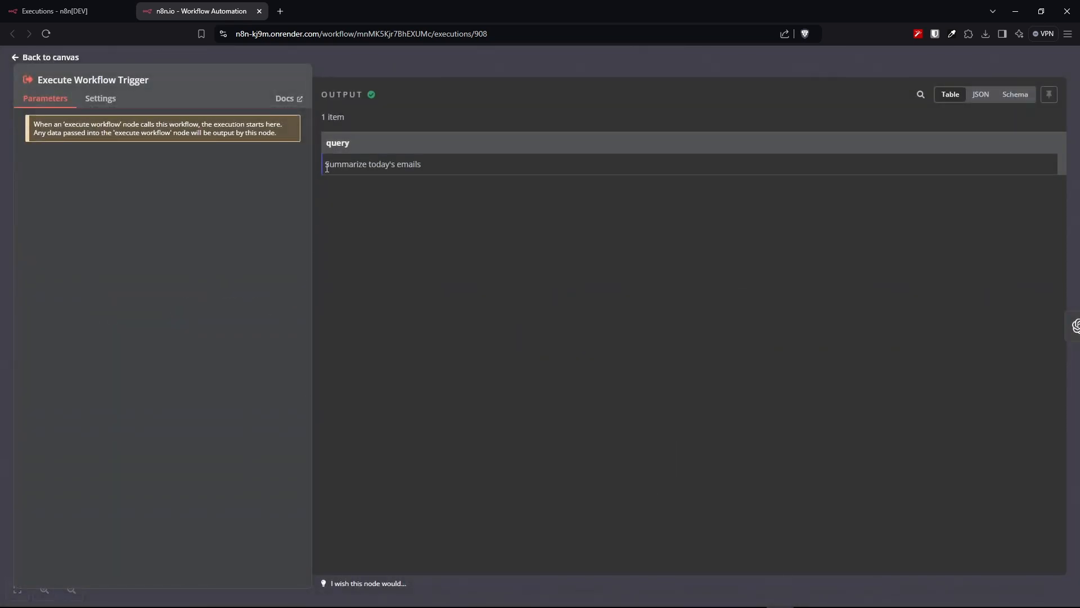
left_click_drag(325, 164, 395, 170)
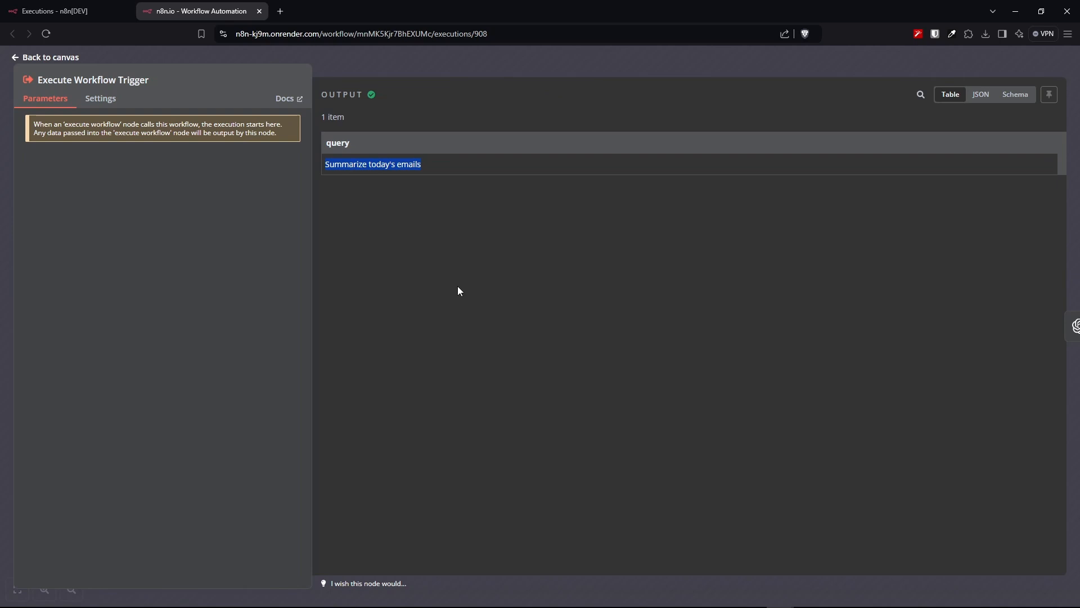
left_click(51, 59)
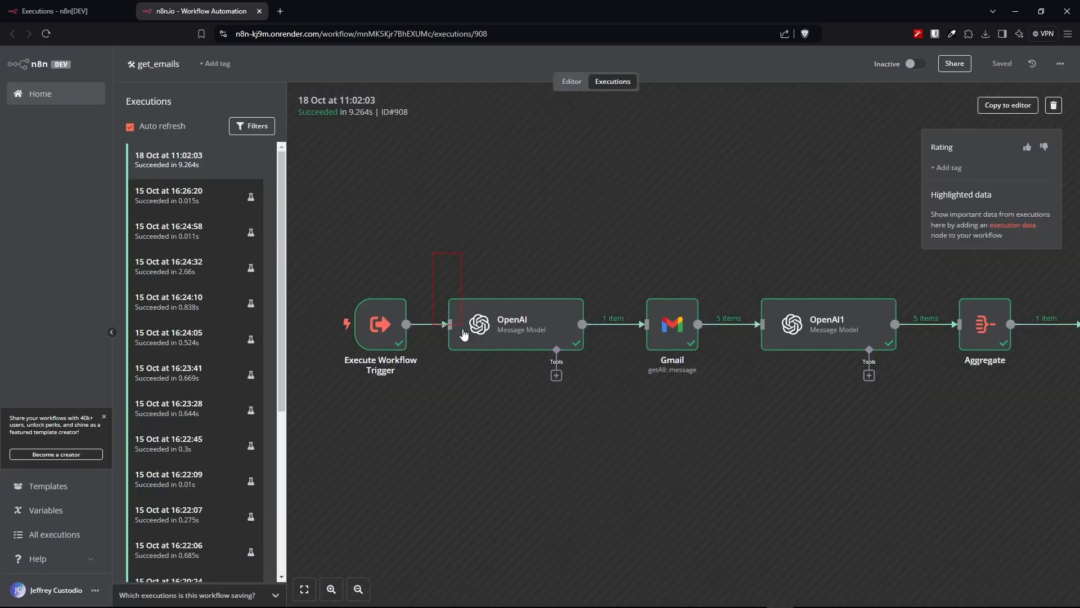
- Open the first OpenAI node and examine its system prompt for identifying the requested date, including the $now expression and its resolved result
left_click_drag(611, 391, 611, 392)
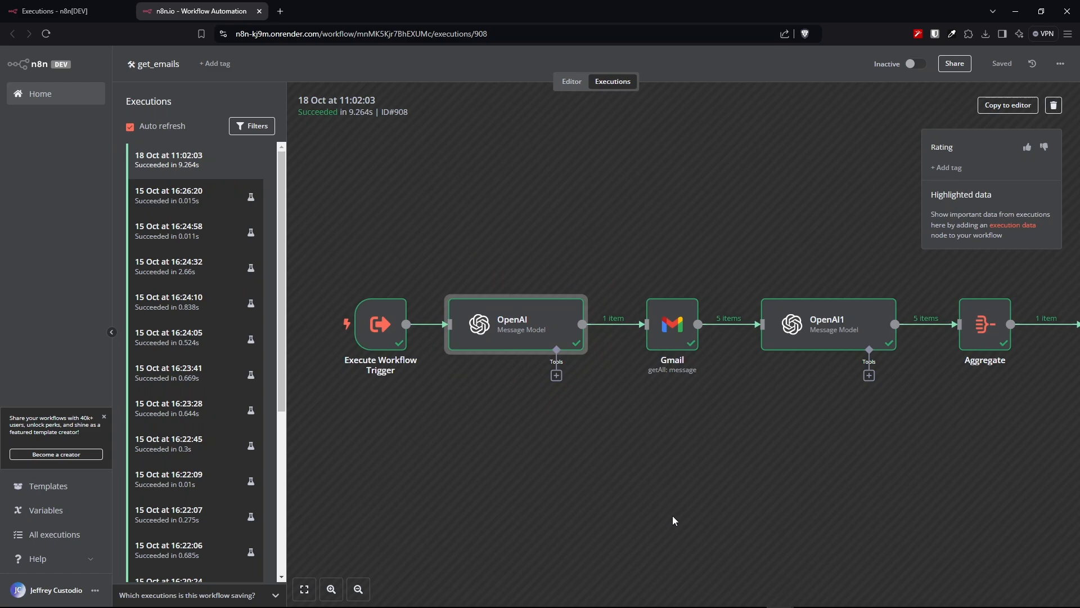
double_click(502, 327)
left_click(524, 361)
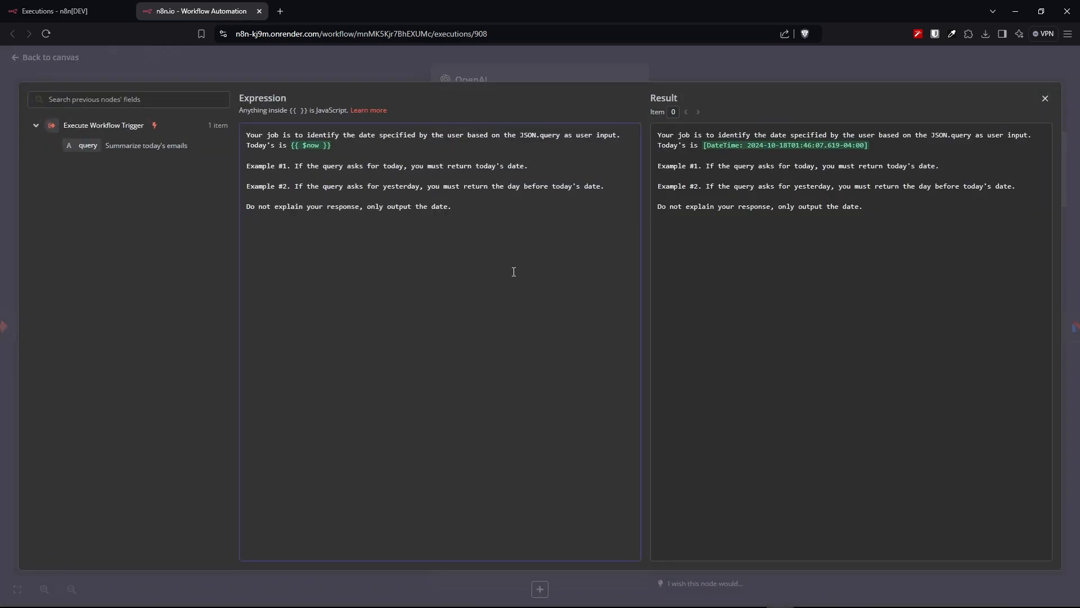
left_click_drag(246, 135, 267, 135)
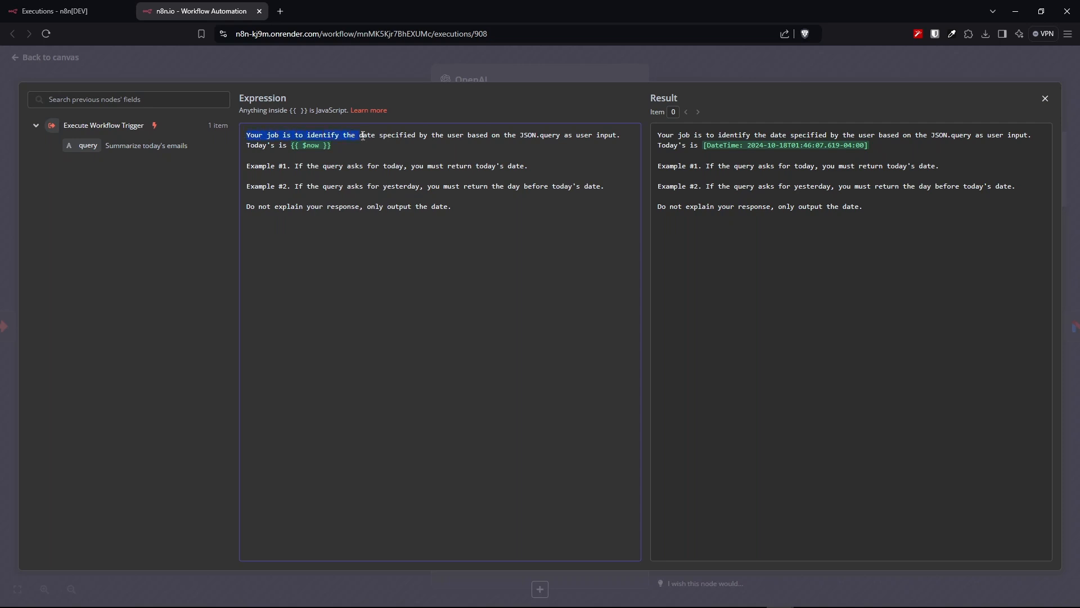
left_click_drag(478, 138, 621, 142)
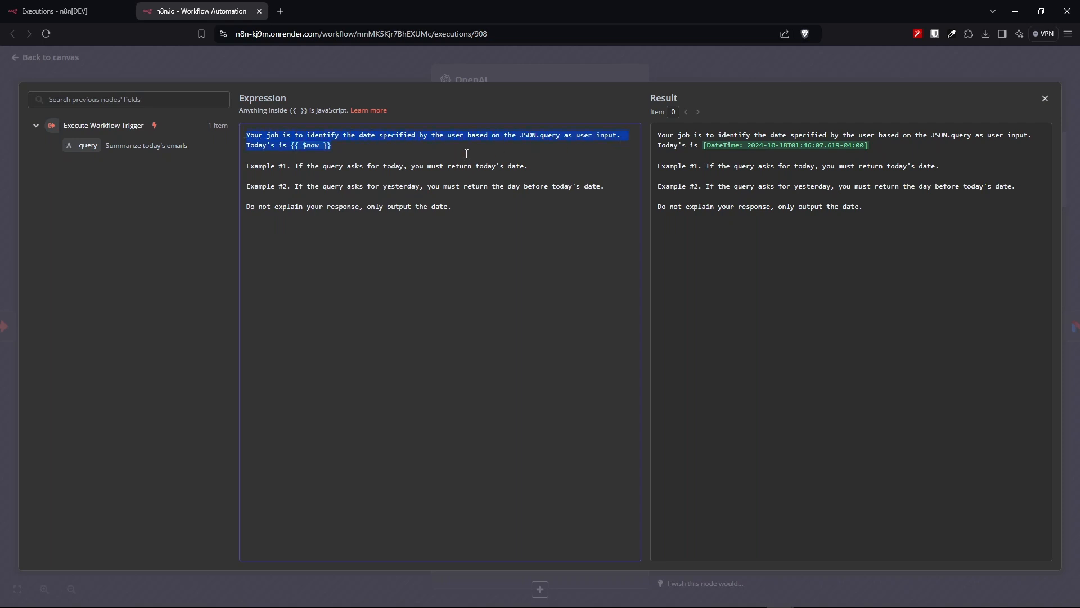
left_click(413, 150)
left_click_drag(307, 145, 242, 146)
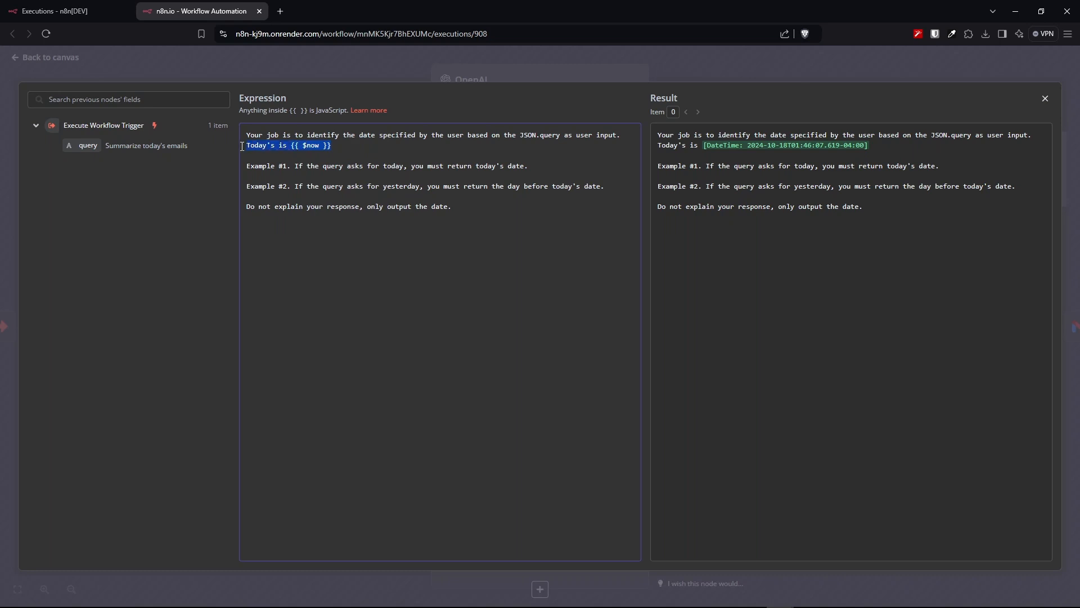
left_click(359, 290)
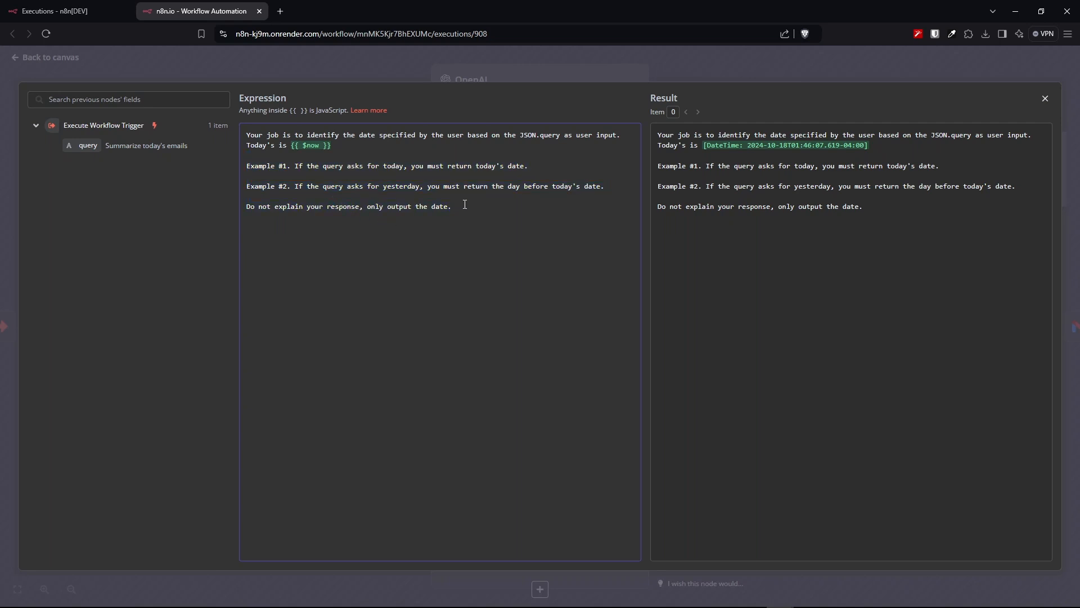
left_click_drag(658, 135, 869, 147)
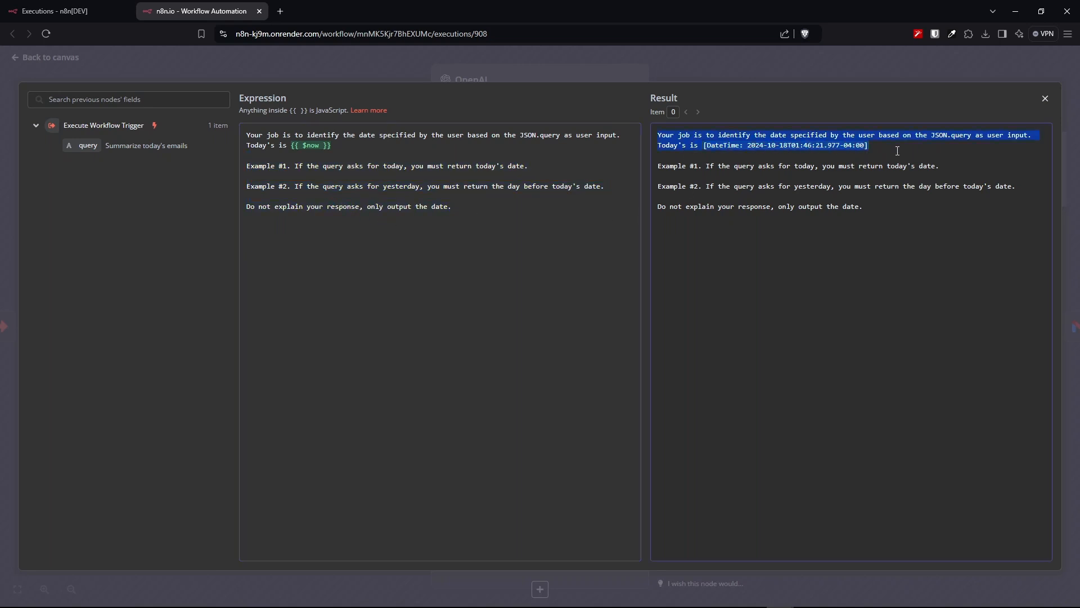
left_click(881, 222)
left_click(1045, 98)
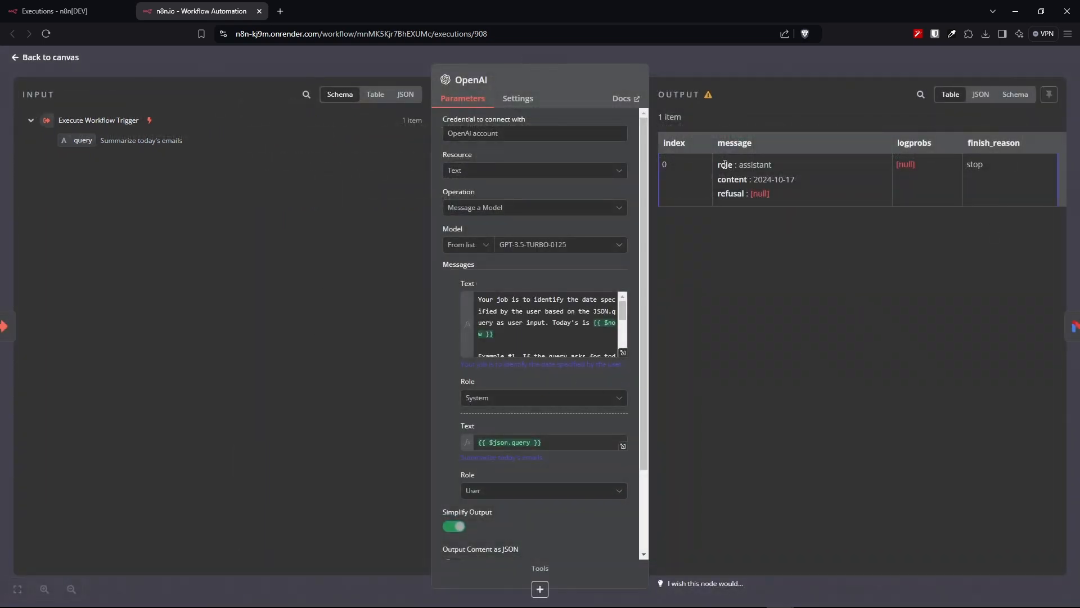
- Examine the date content in the OpenAI node's output and its remaining parameters, and close the node
left_click_drag(716, 181, 799, 181)
left_click(799, 187)
left_click(801, 316)
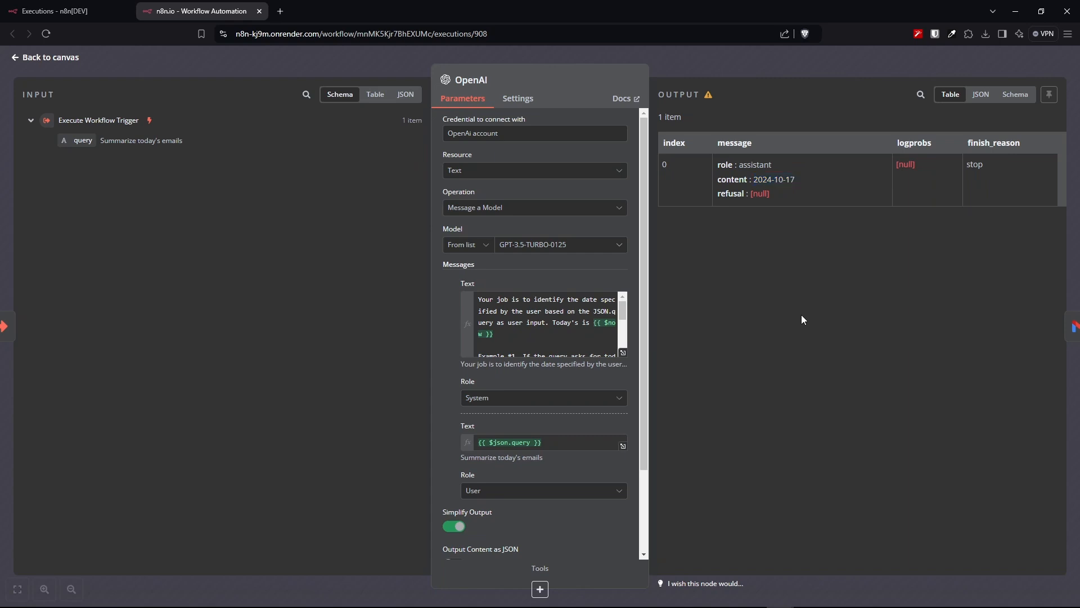
scroll(577, 459, "down", 3)
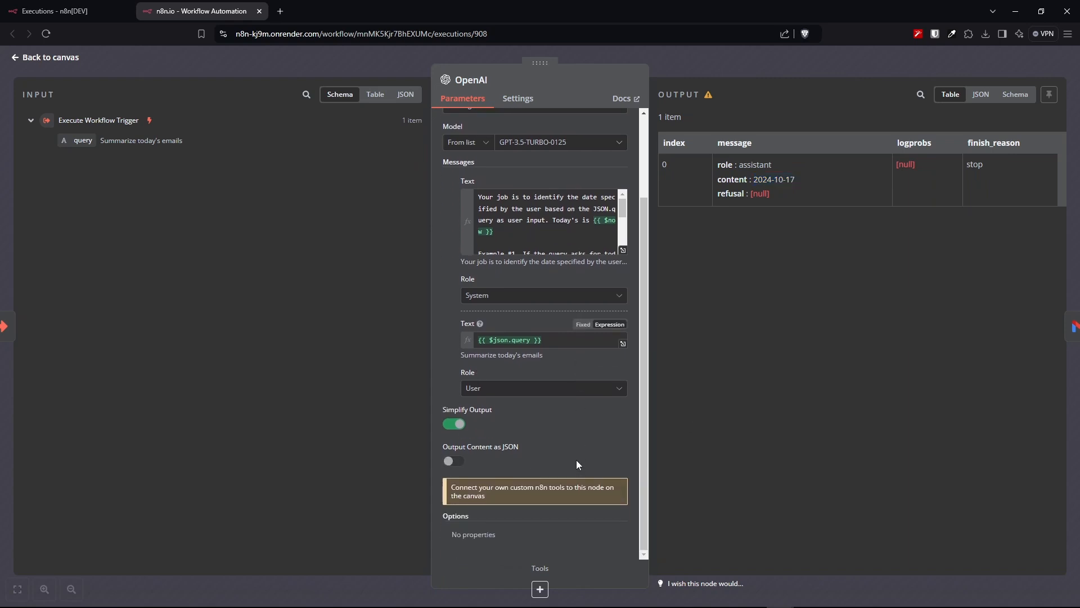
scroll(577, 459, "up", 3)
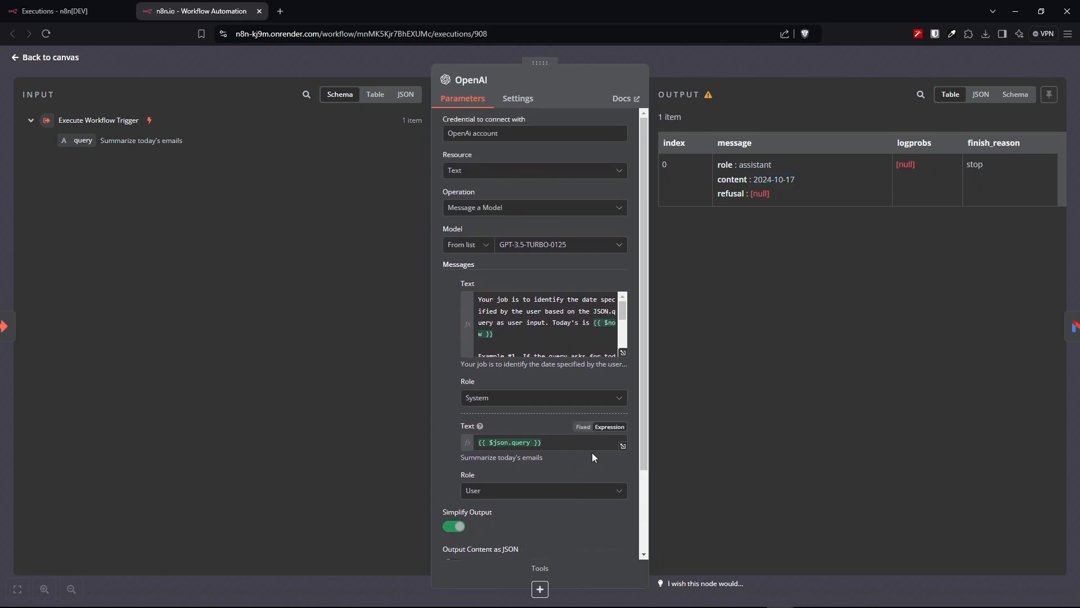
key("Escape")
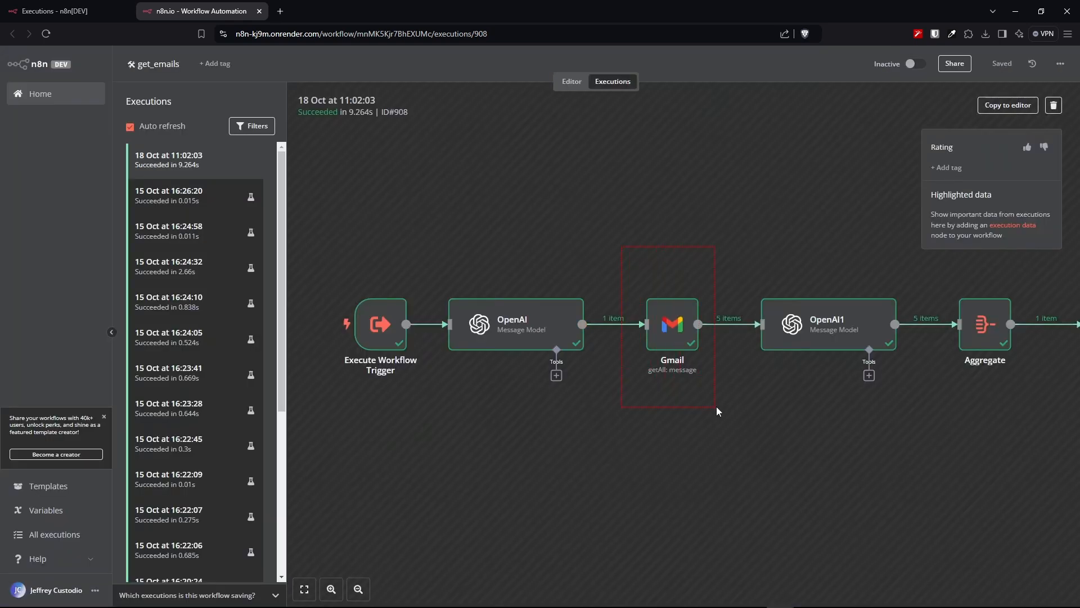
- Open the Gmail node and examine the date content in its input and the Received After filter's expression and result
left_click_drag(621, 246, 724, 405)
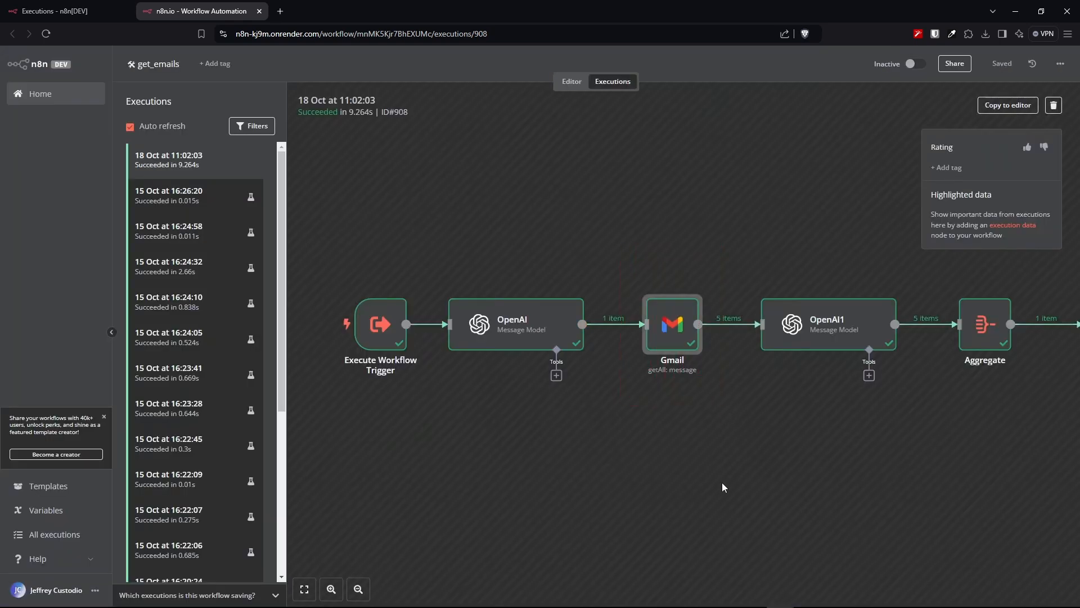
double_click(670, 340)
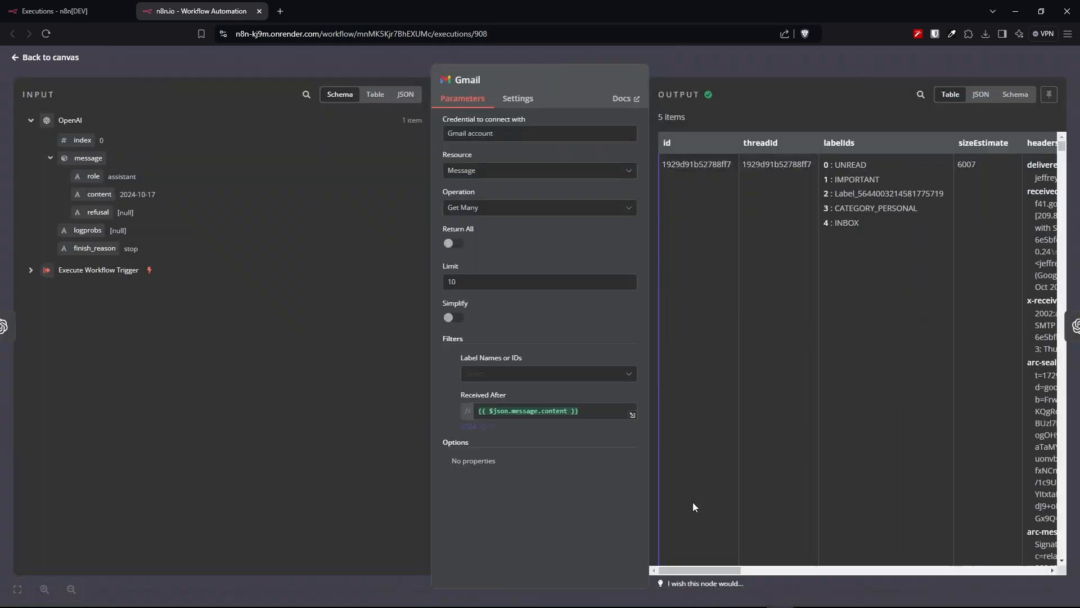
left_click_drag(160, 195, 108, 191)
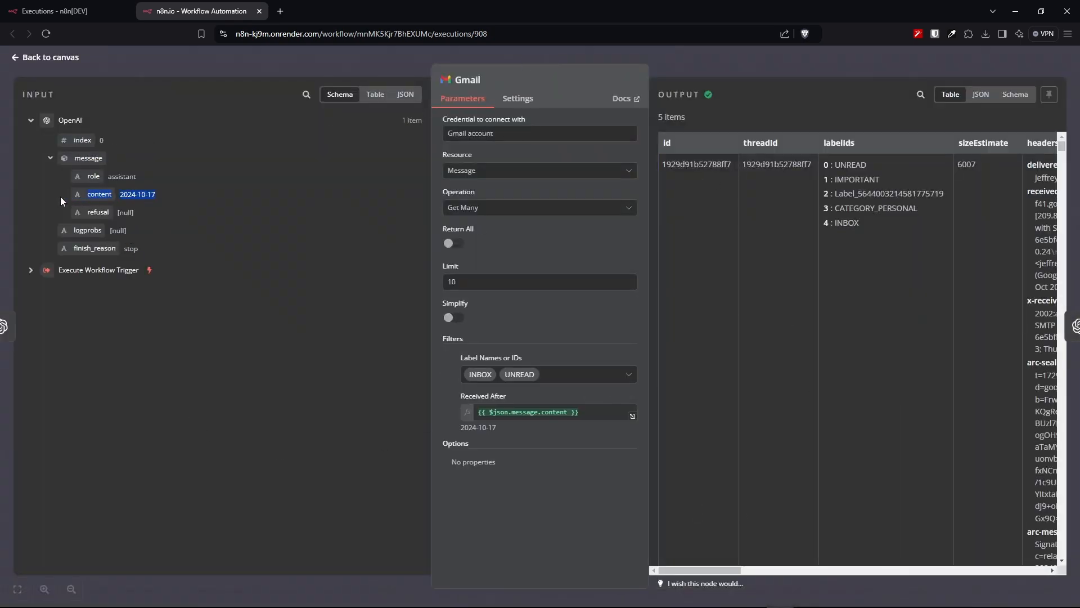
left_click(329, 225)
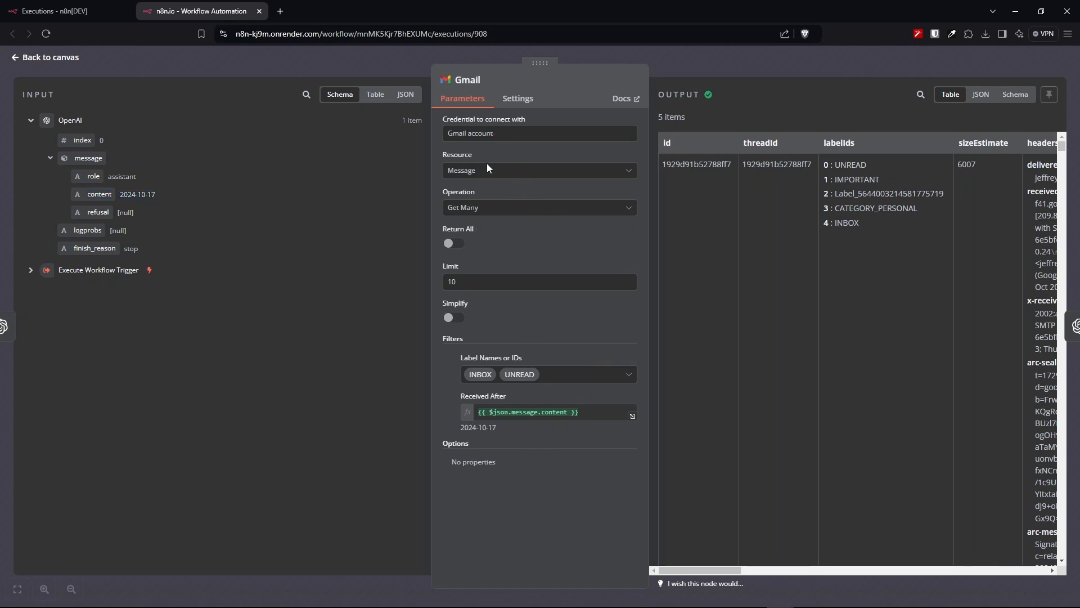
left_click(633, 416)
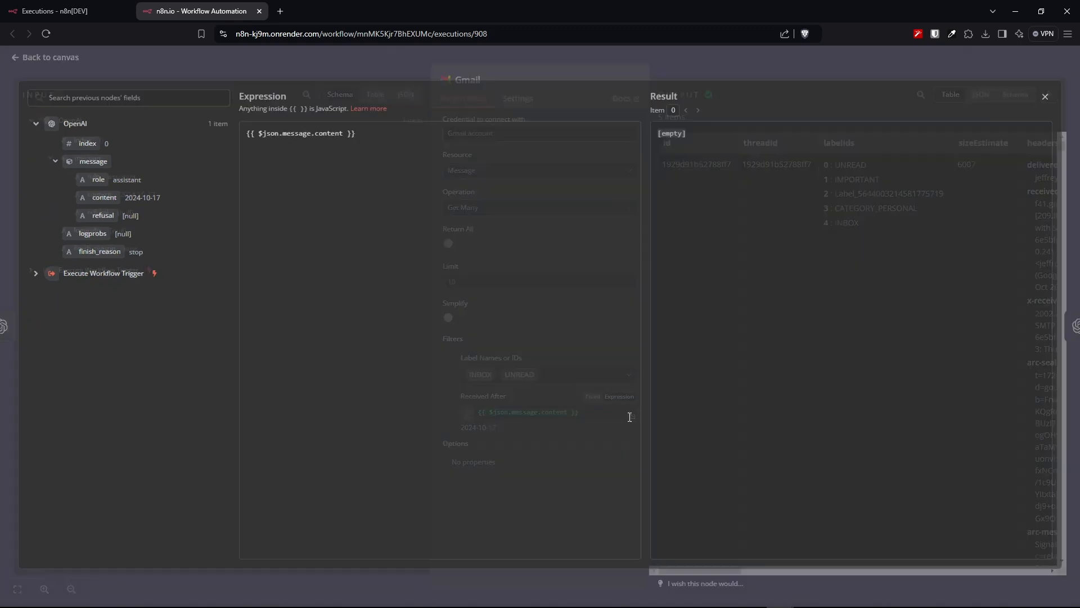
left_click_drag(662, 136, 658, 142)
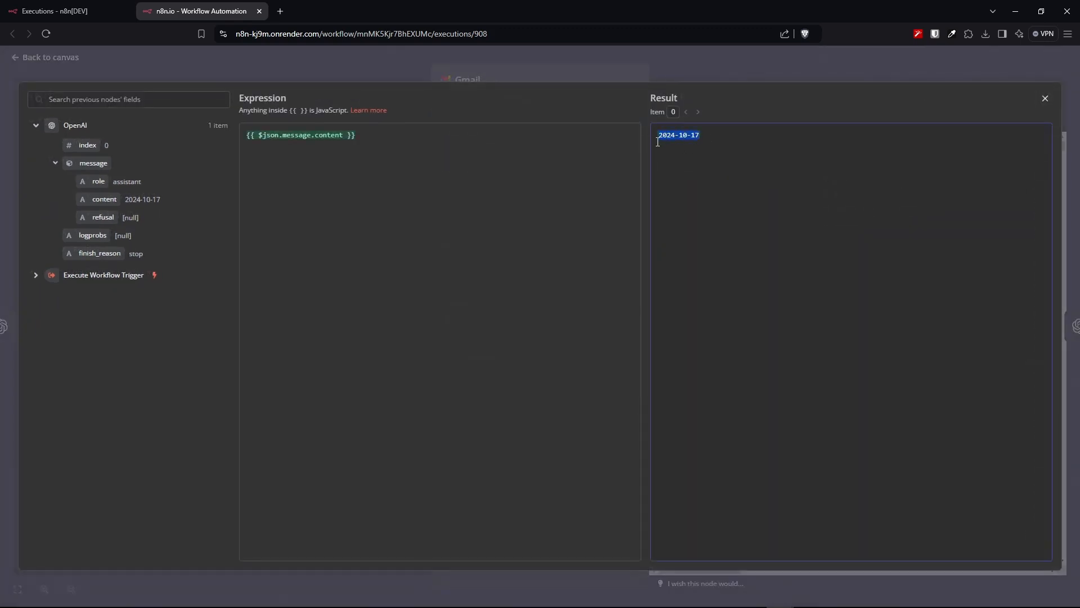
left_click(1045, 99)
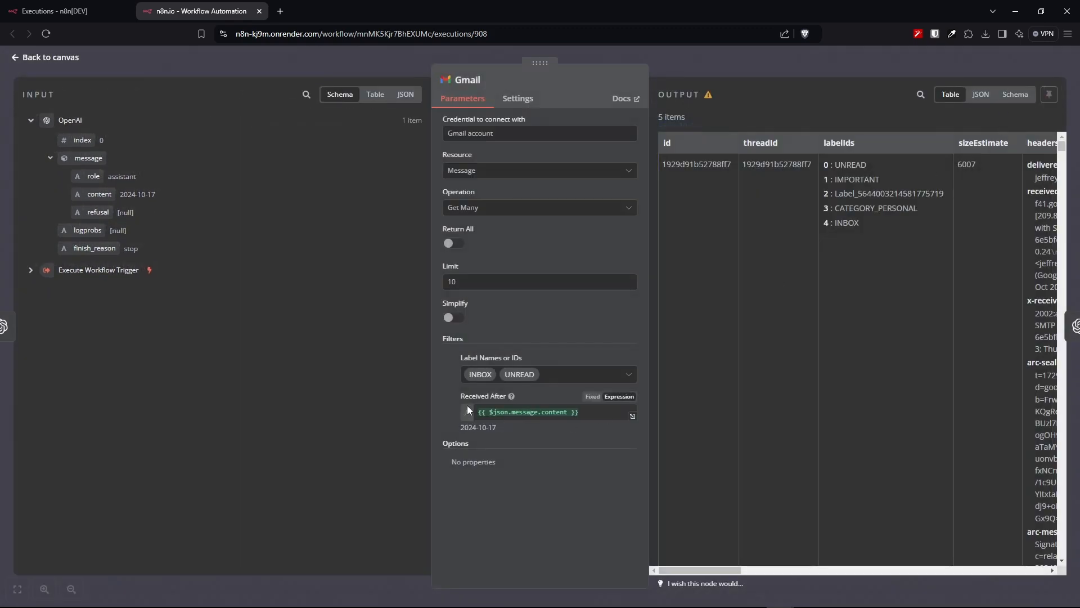
- Review the Gmail node's label filters and return to the execution canvas
left_click_drag(544, 376, 469, 376)
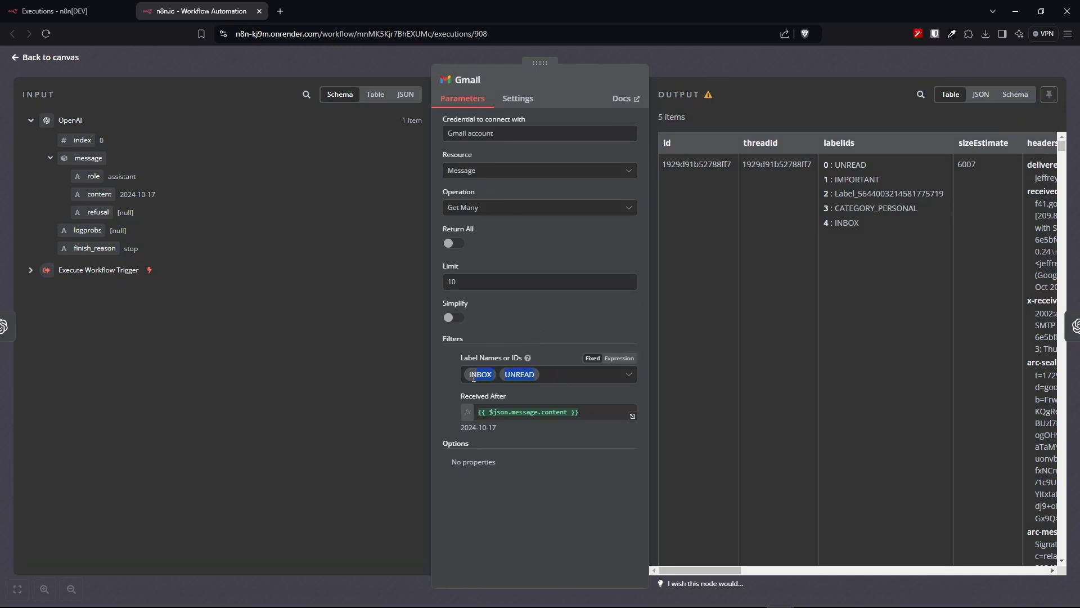
left_click(394, 421)
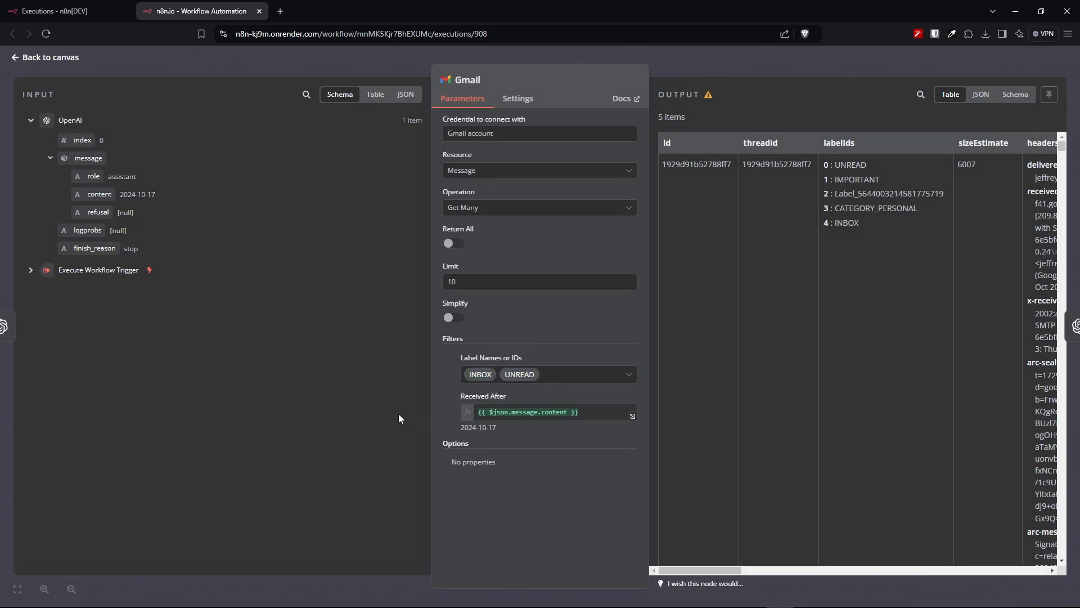
key("Escape")
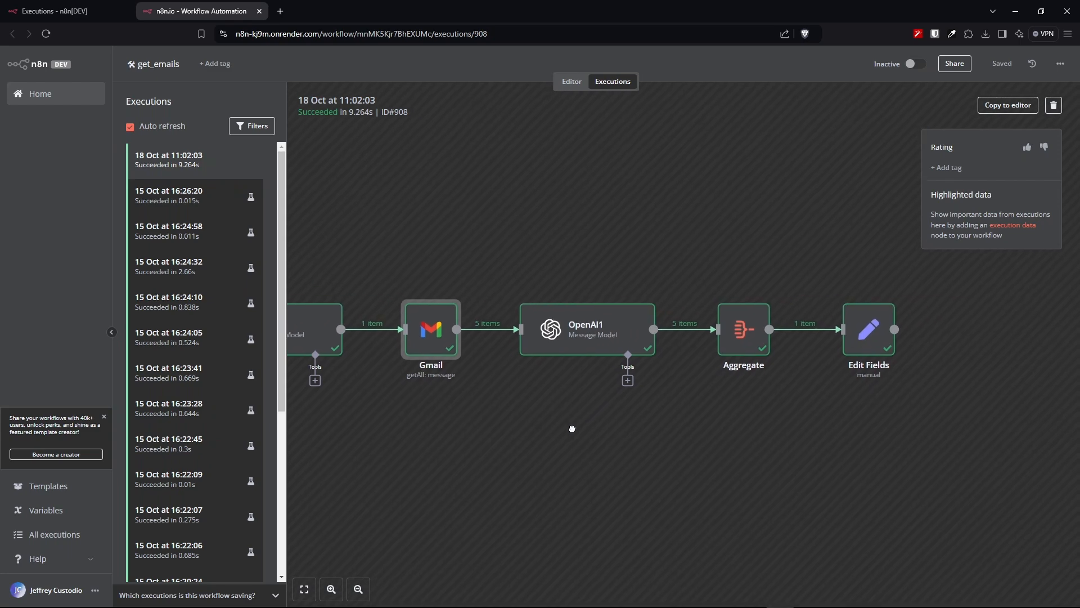
- Open the OpenAI1 node and examine the Gmail email data in its input and its resource parameters
left_click_drag(486, 218, 693, 446)
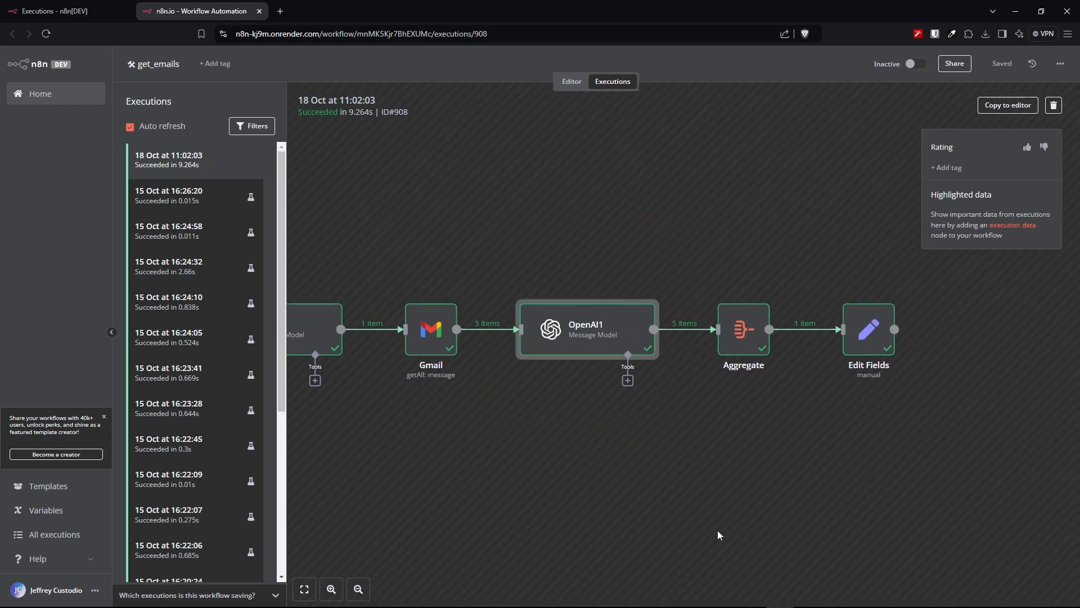
double_click(581, 341)
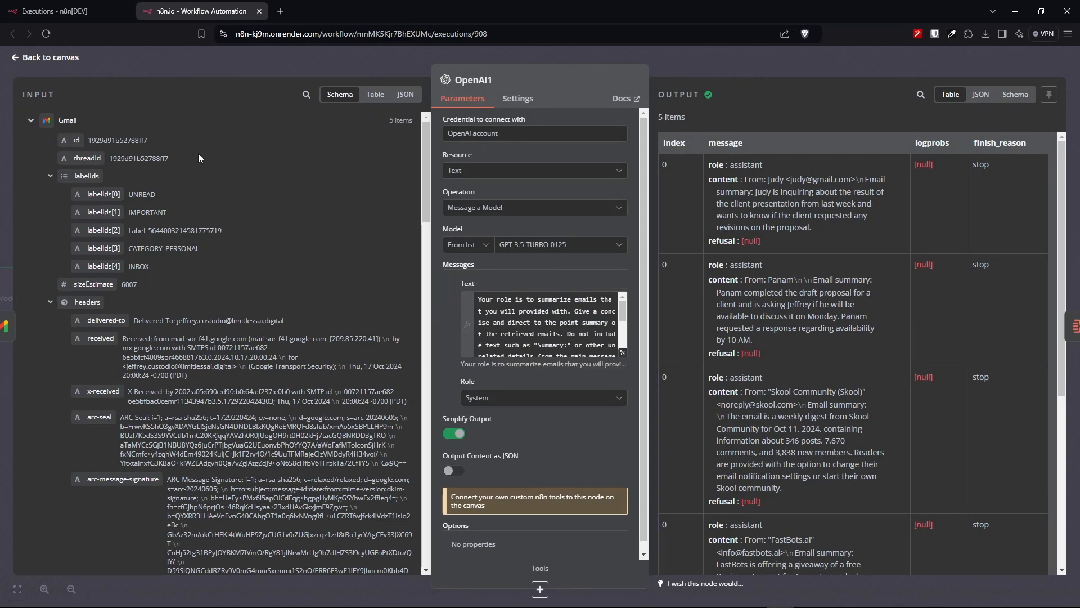
double_click(30, 122)
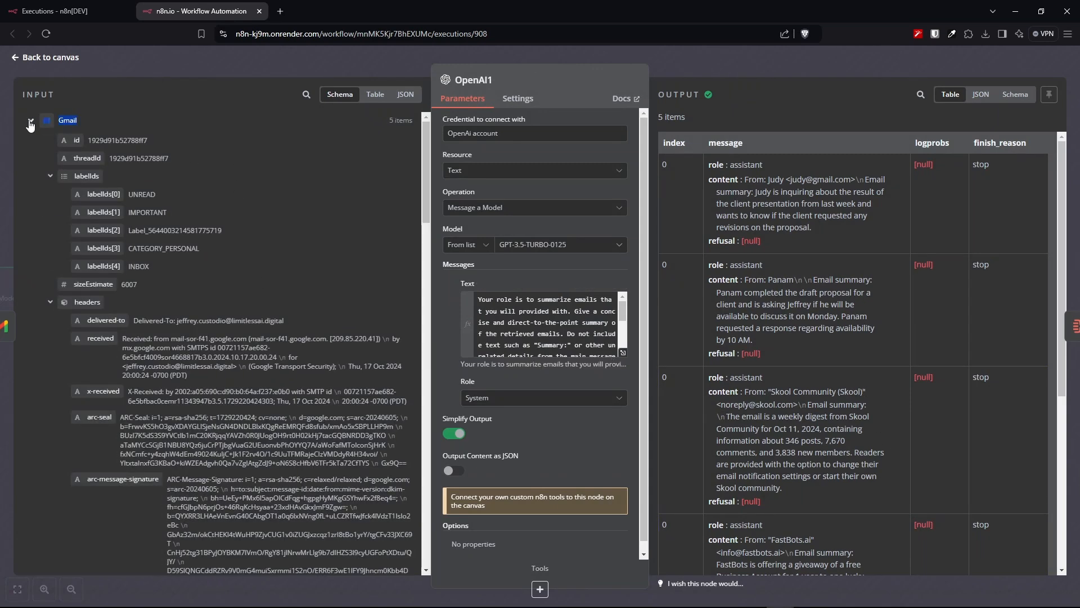
scroll(172, 358, "down", 5)
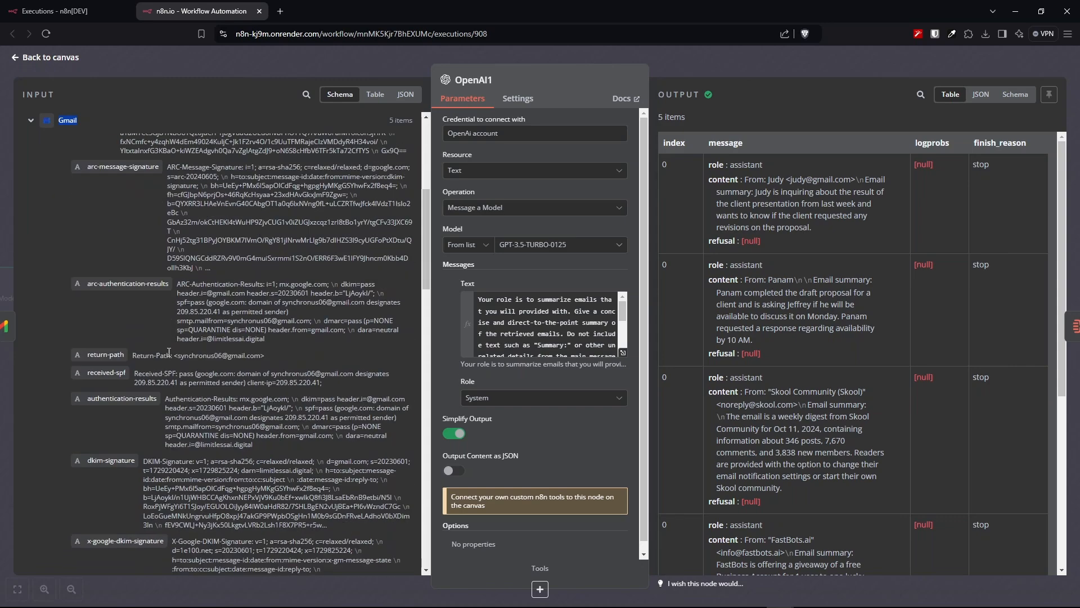
scroll(172, 348, "up", 5)
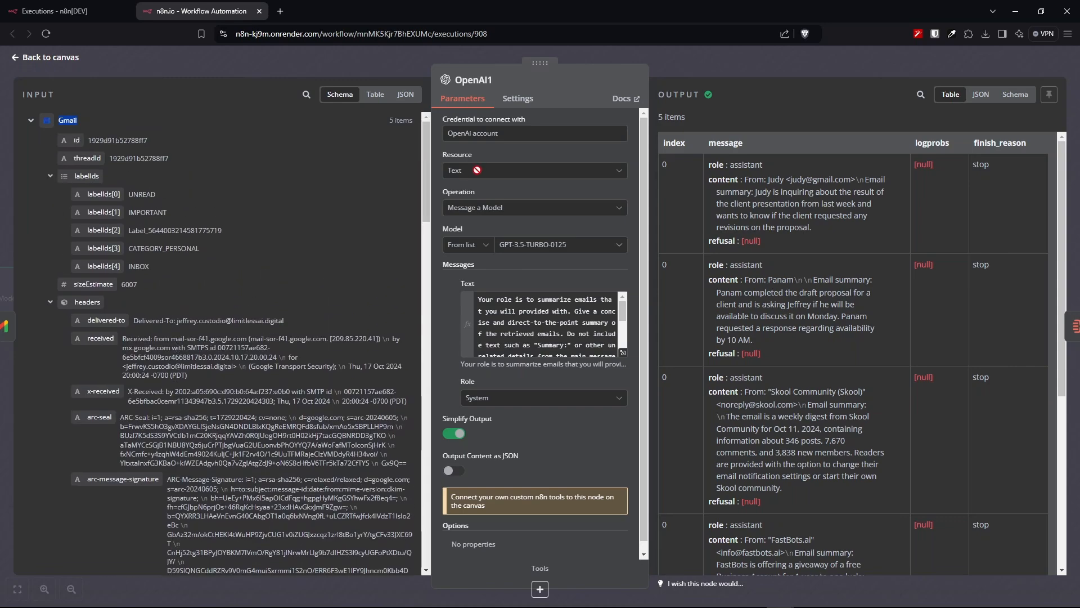
left_click_drag(497, 135, 443, 133)
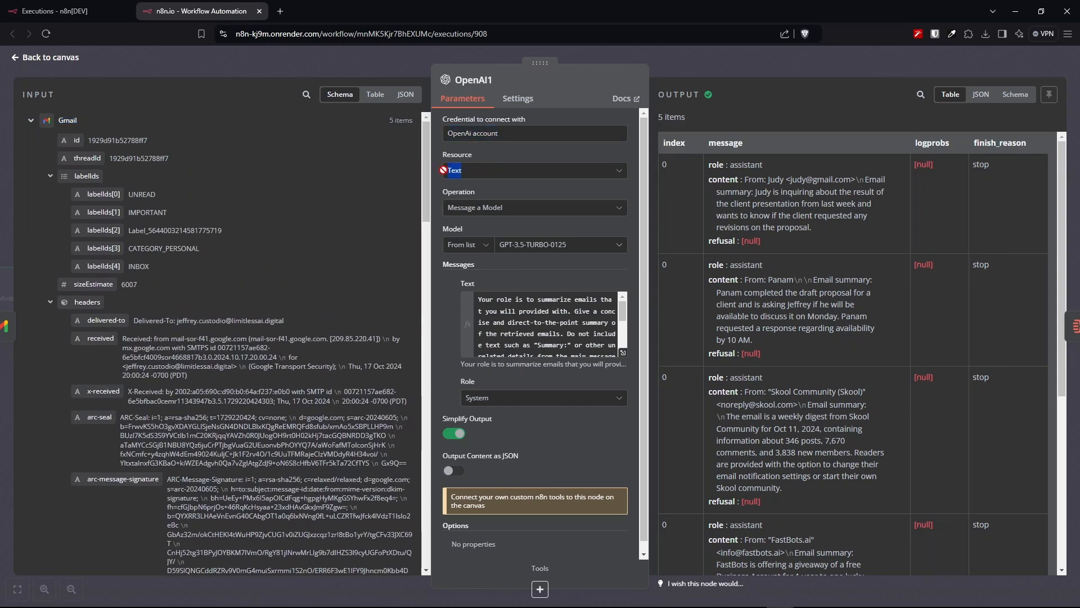
- Open the OpenAI1 system prompt in the expression editor, examine the email summary instructions and the sender and text expressions, and close the editor
left_click(624, 342)
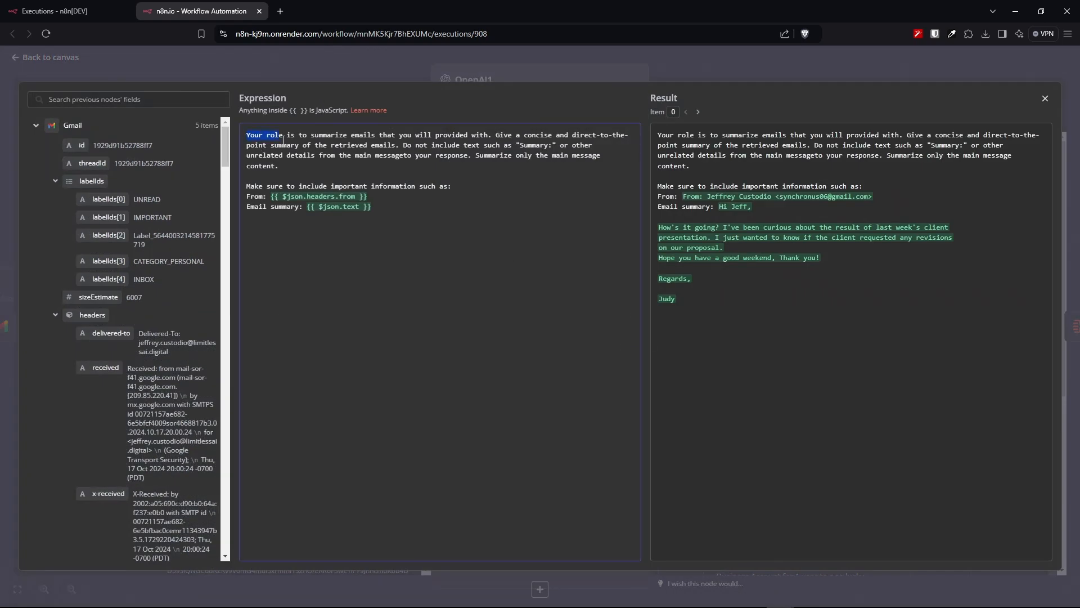
left_click_drag(283, 138, 446, 139)
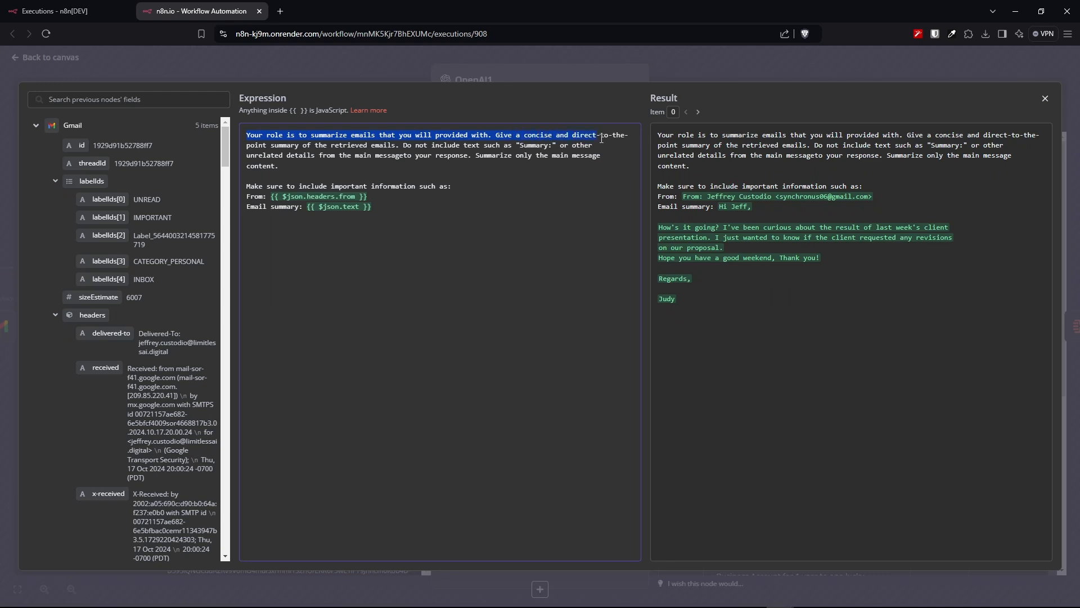
left_click_drag(601, 138, 621, 164)
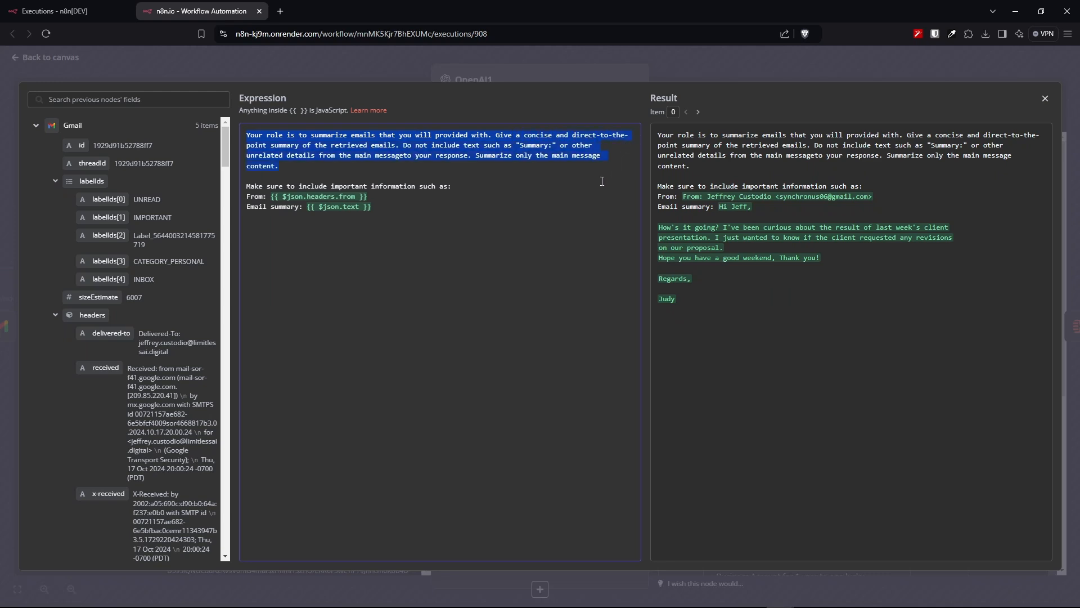
left_click_drag(383, 207, 245, 191)
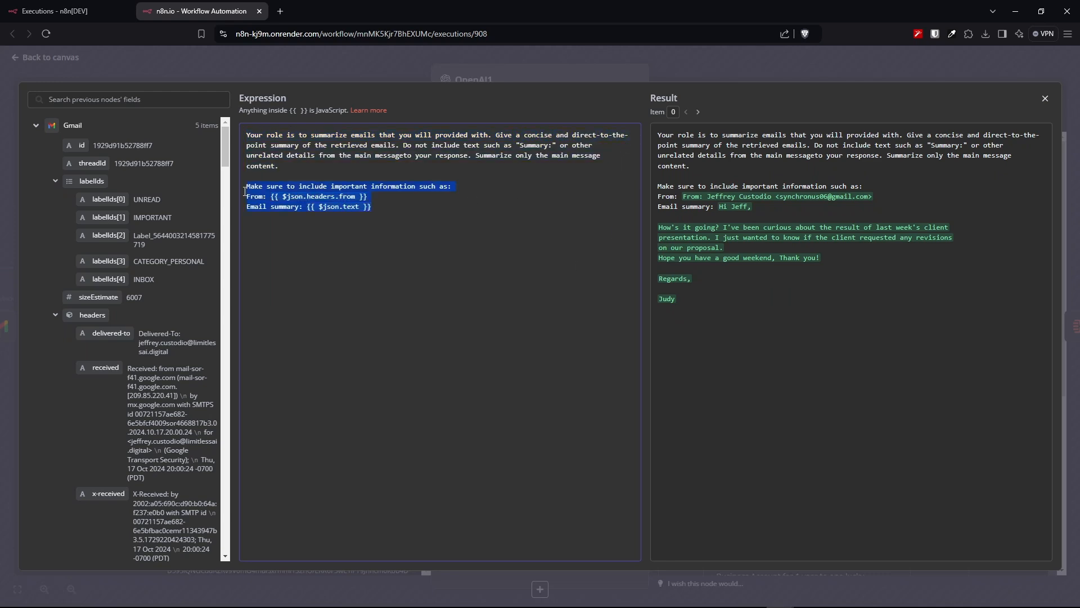
left_click(412, 269)
key("Escape")
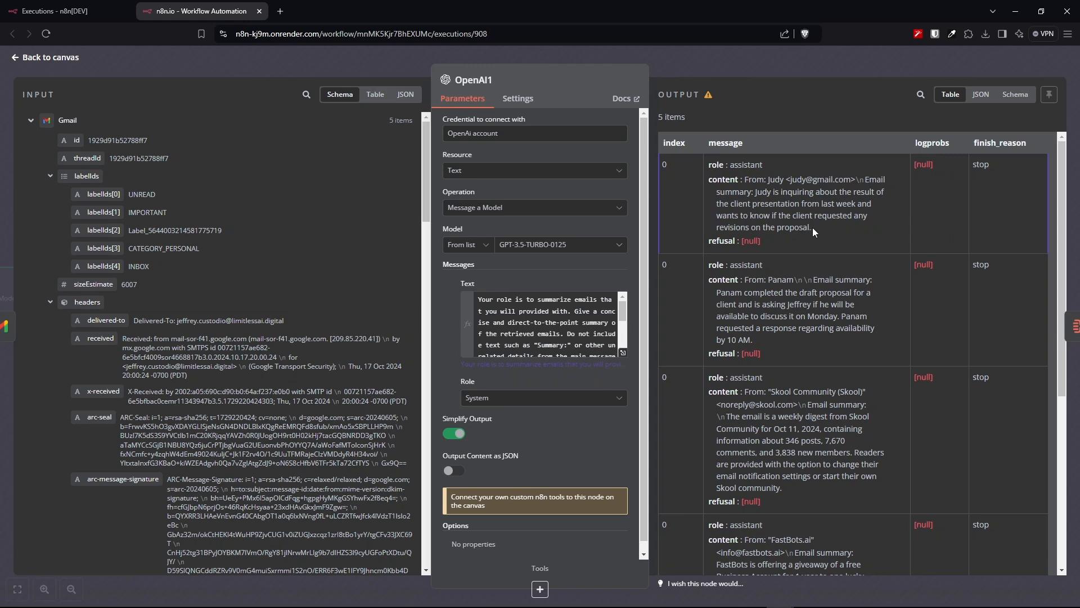
- Examine the first two email summaries in the OpenAI1 node's output and return to the execution canvas
left_click_drag(813, 228, 700, 166)
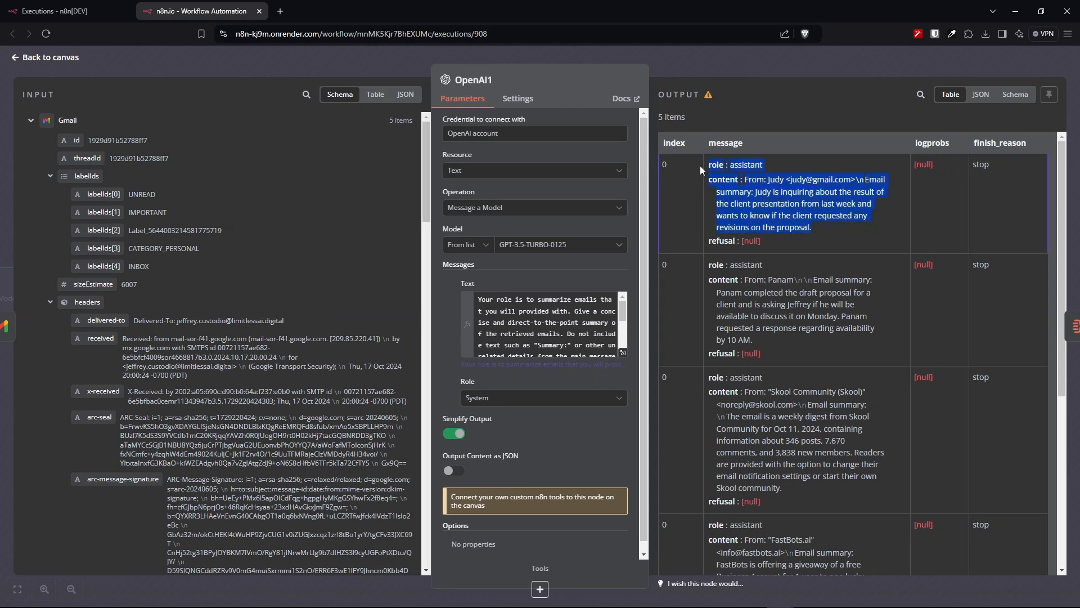
left_click(822, 235)
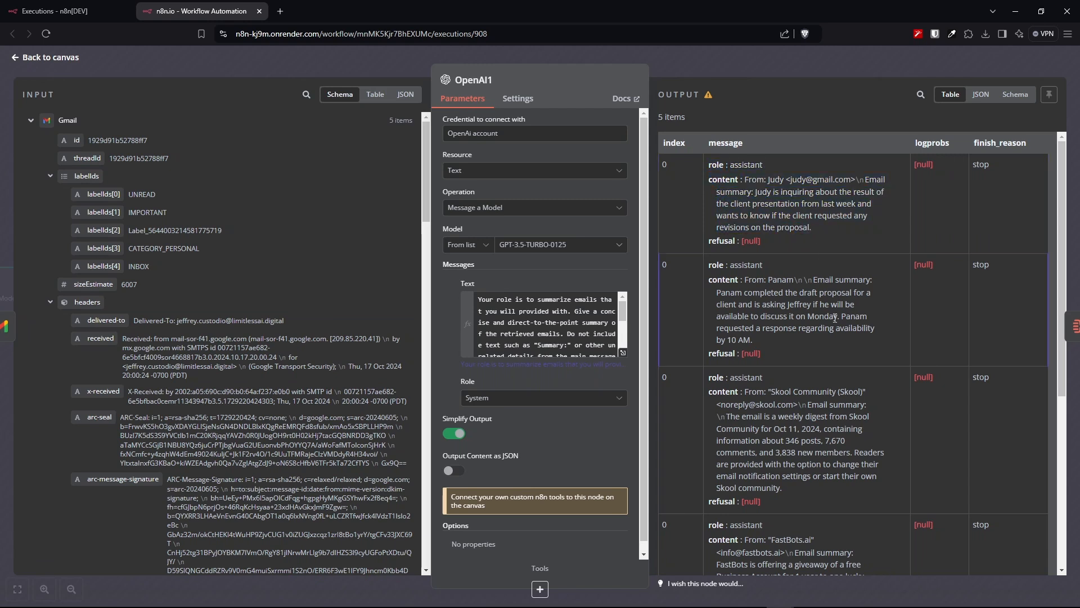
left_click_drag(767, 344, 706, 281)
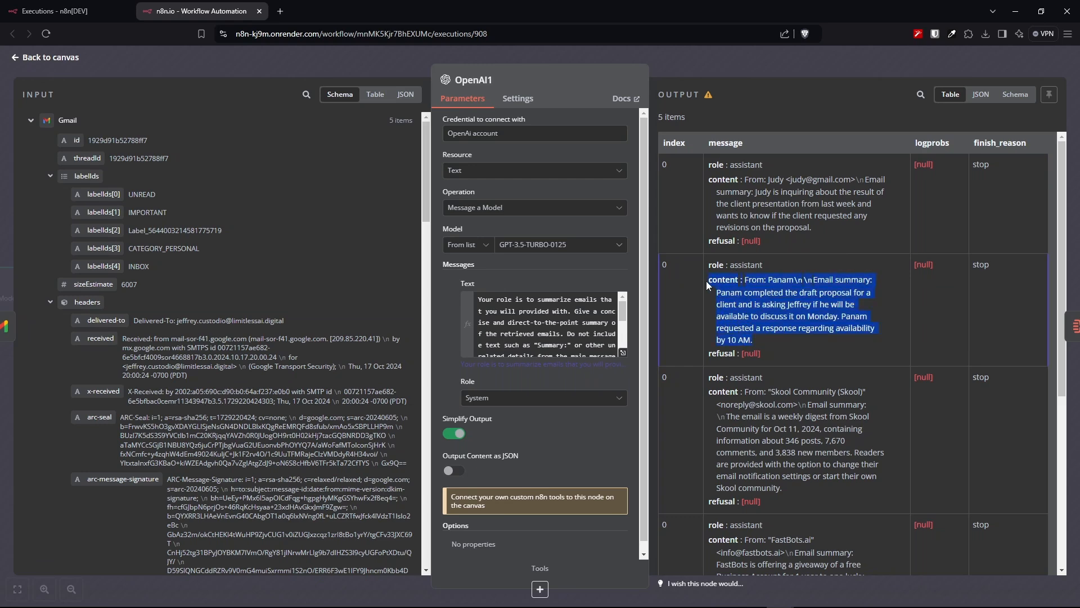
key("Escape")
- Open the Aggregate node, examine its message content input, Individual Fields setting and schema view of the output, and return to the canvas
double_click(617, 319)
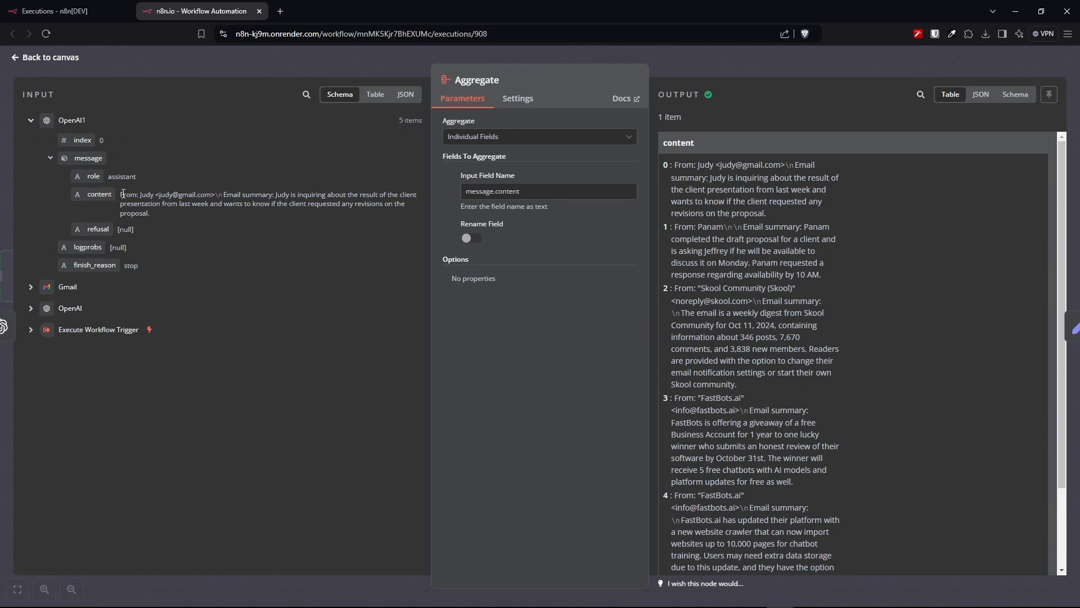
left_click_drag(121, 195, 168, 221)
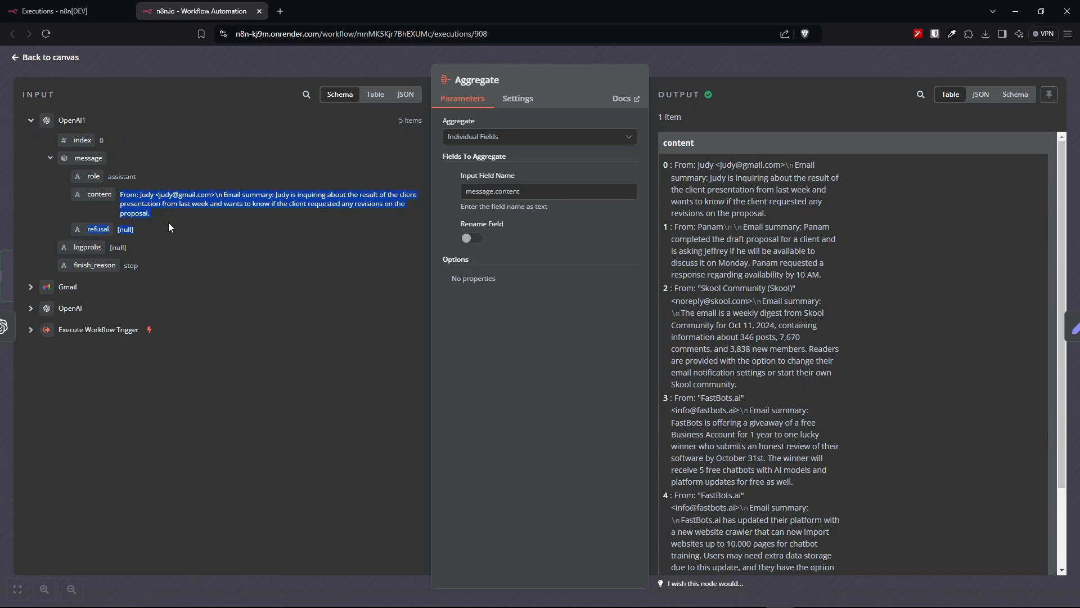
left_click(227, 219)
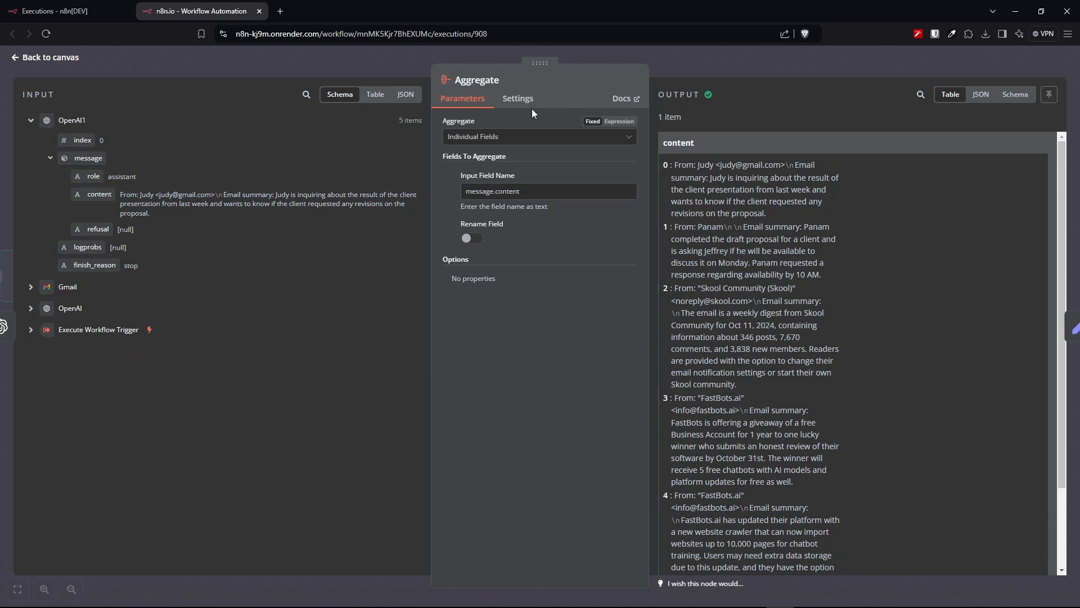
left_click_drag(518, 138, 451, 142)
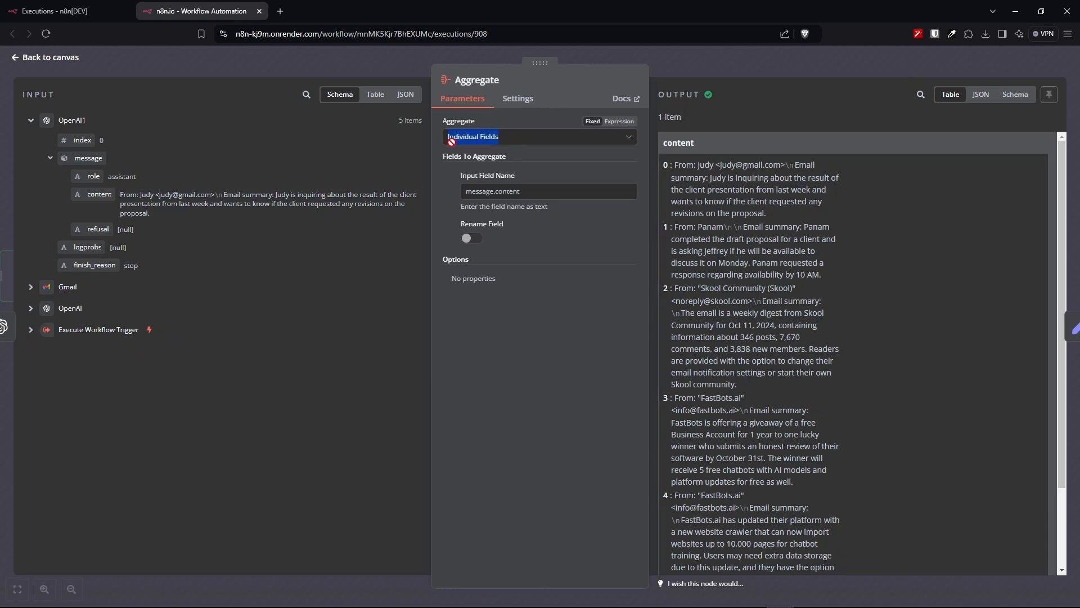
left_click(514, 193)
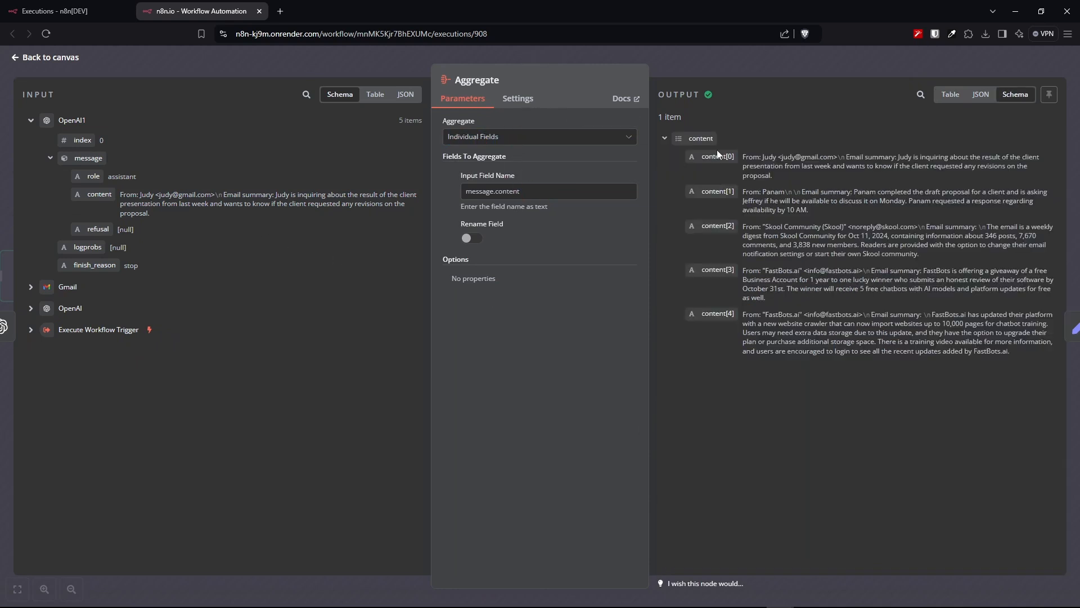
left_click(665, 138)
left_click(665, 139)
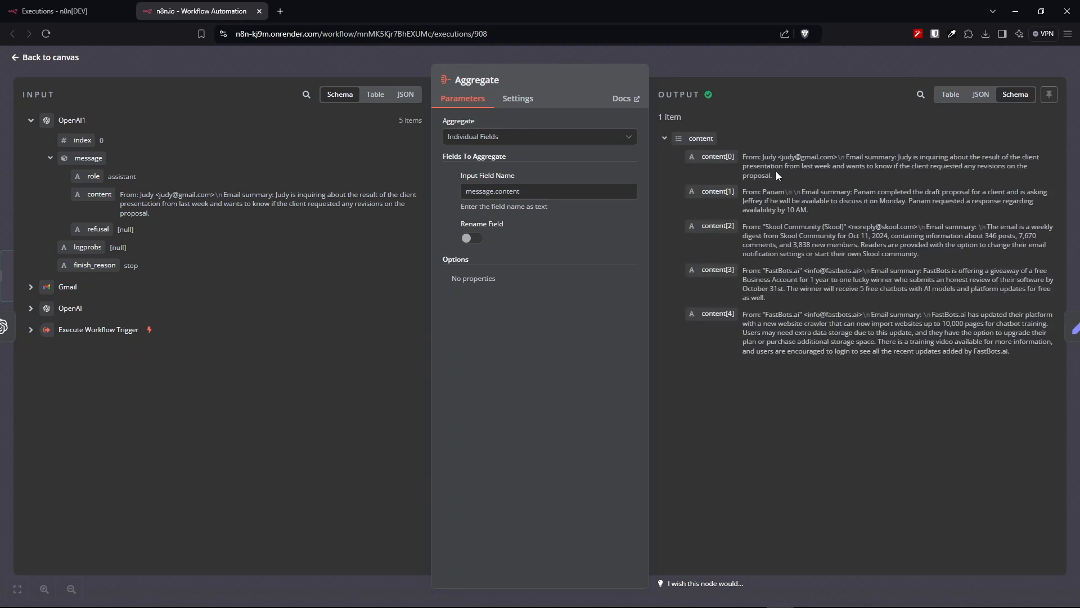
left_click(979, 95)
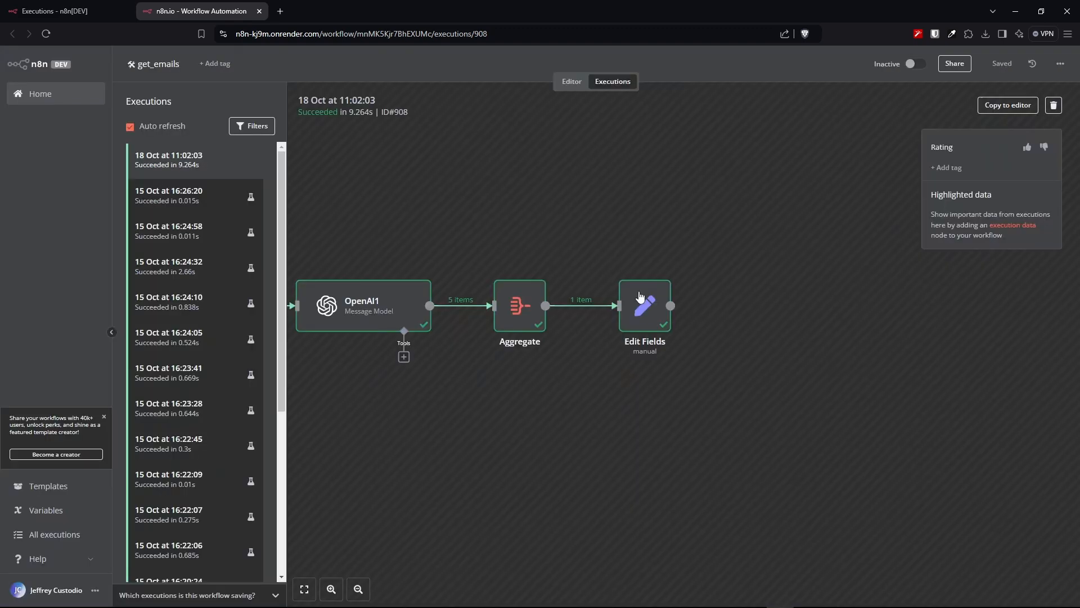
- Open the Edit Fields node and examine the aggregated content in its input and the response field in its output
left_click_drag(625, 211, 641, 353)
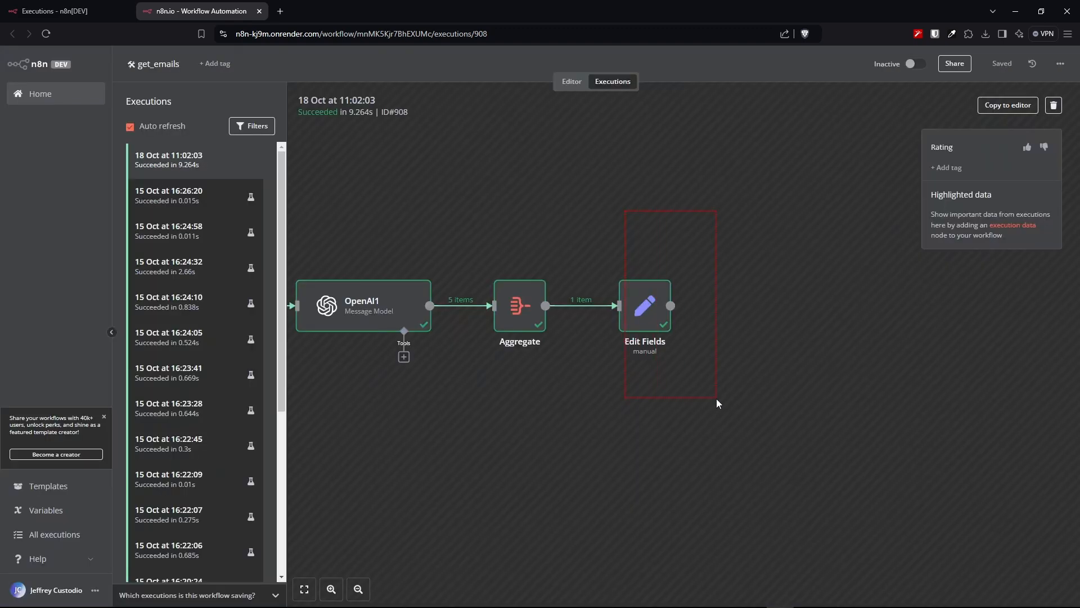
left_click_drag(717, 398, 717, 399)
left_click_drag(575, 247, 723, 390)
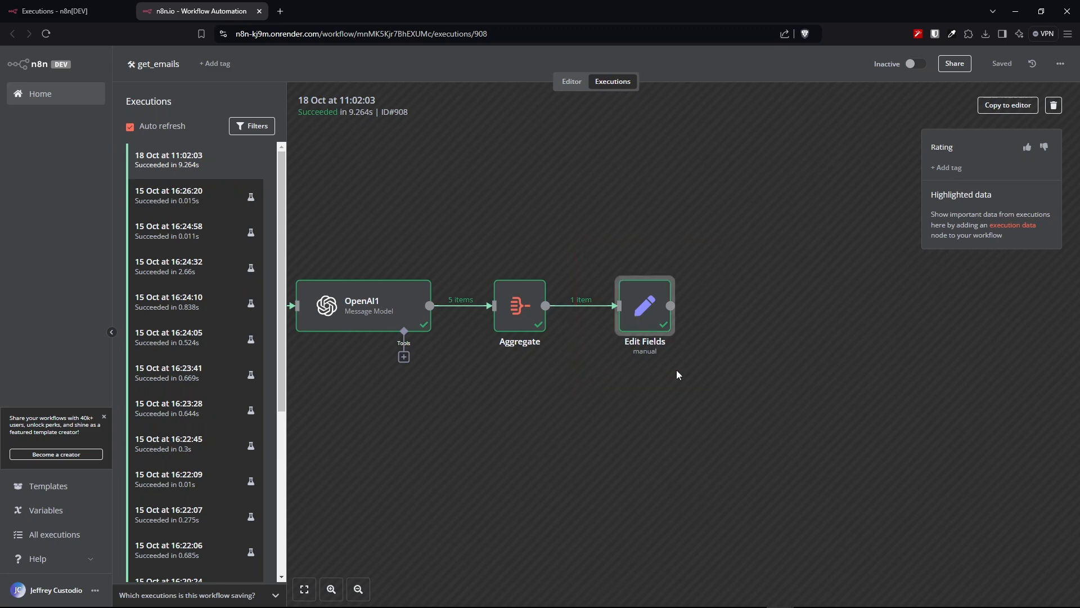
double_click(641, 318)
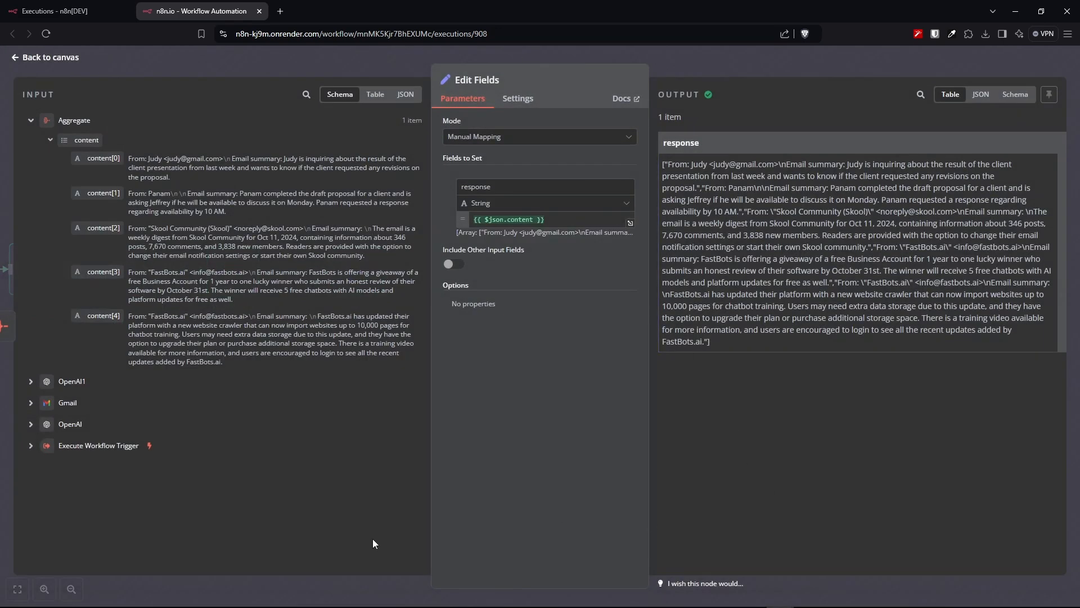
left_click(47, 403)
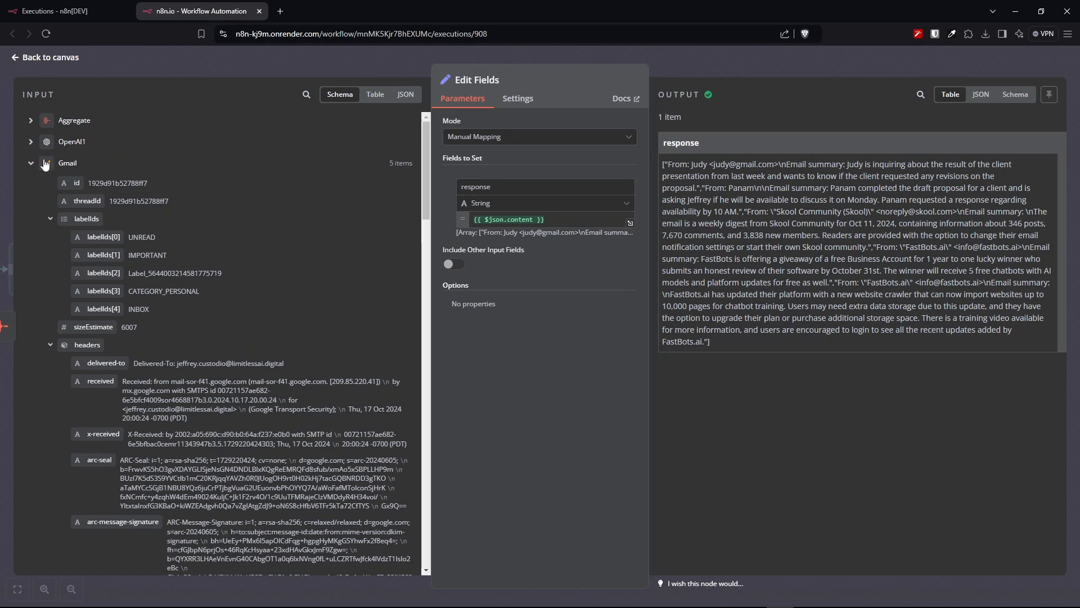
left_click(46, 164)
left_click(32, 120)
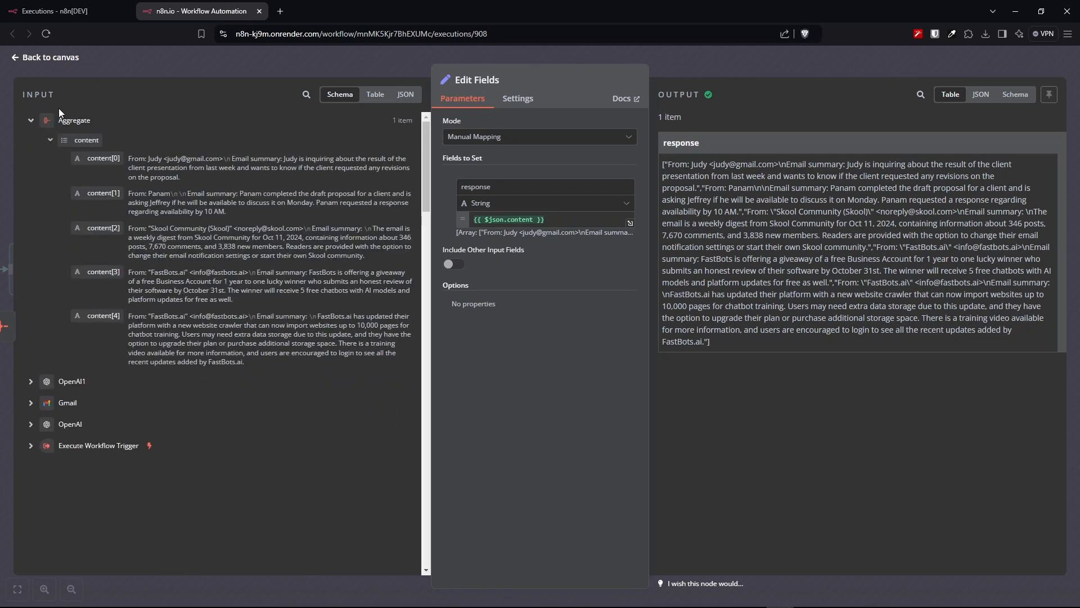
left_click(55, 144)
left_click(55, 143)
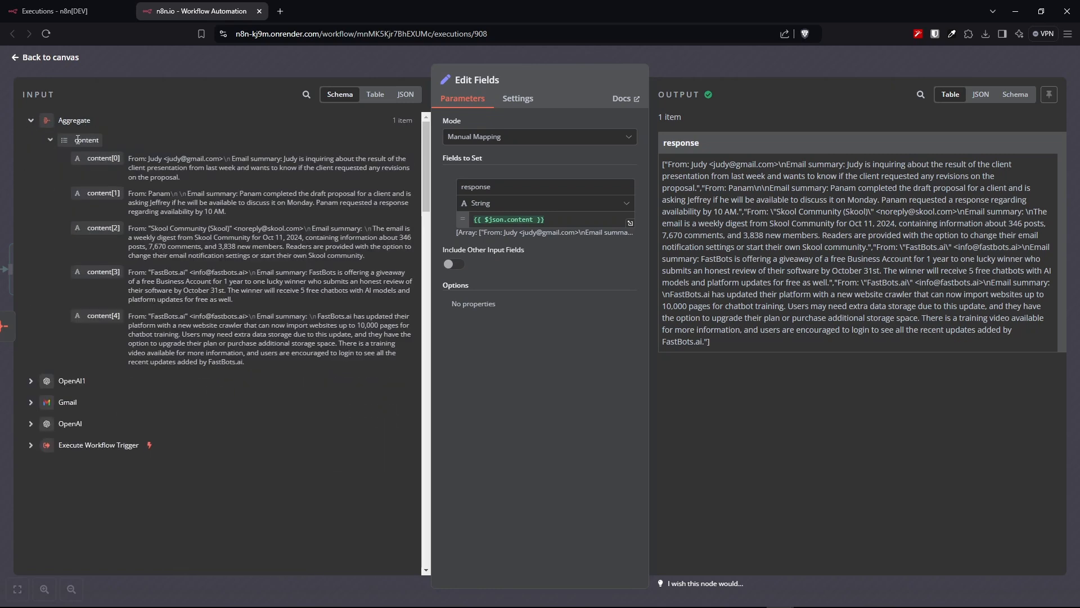
left_click_drag(697, 165, 798, 345)
left_click(785, 377)
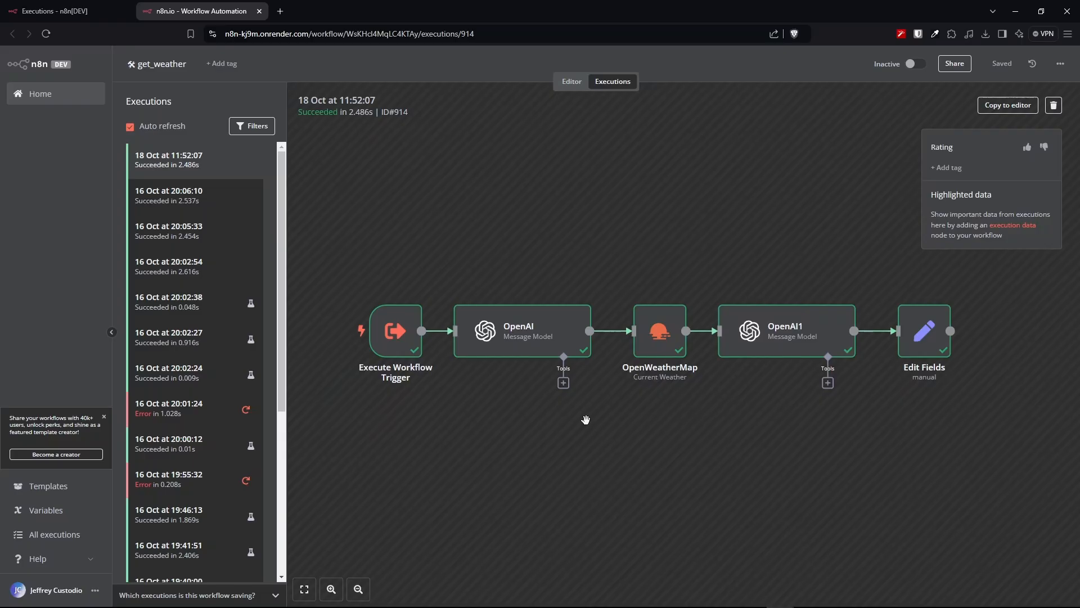
- In the get_weather execution, open the Execute Workflow Trigger node, examine the user_message query in its output, and close the node
left_click_drag(549, 430, 625, 433)
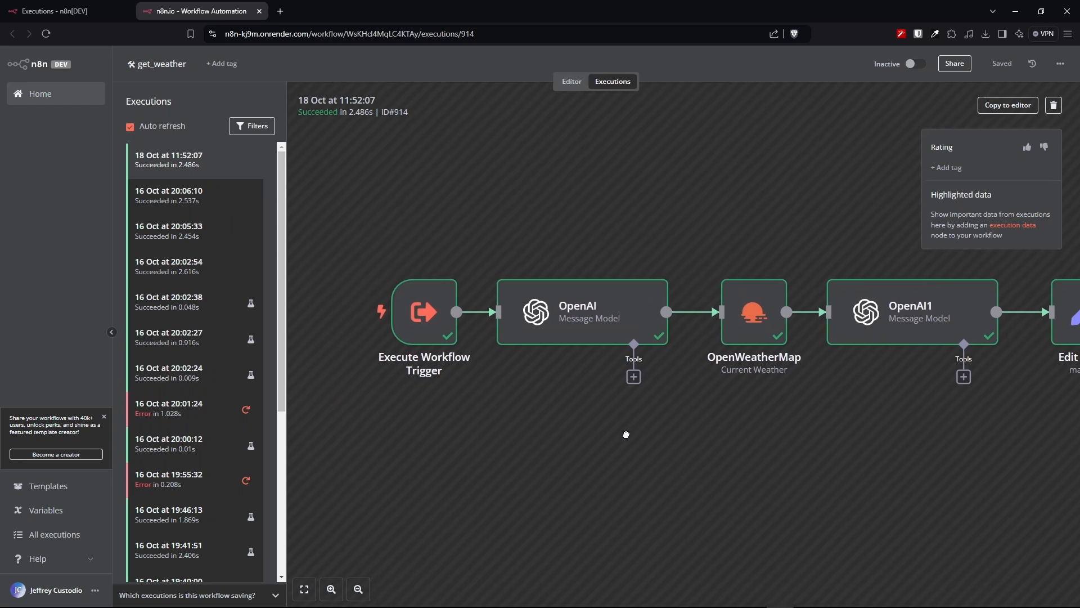
double_click(428, 313)
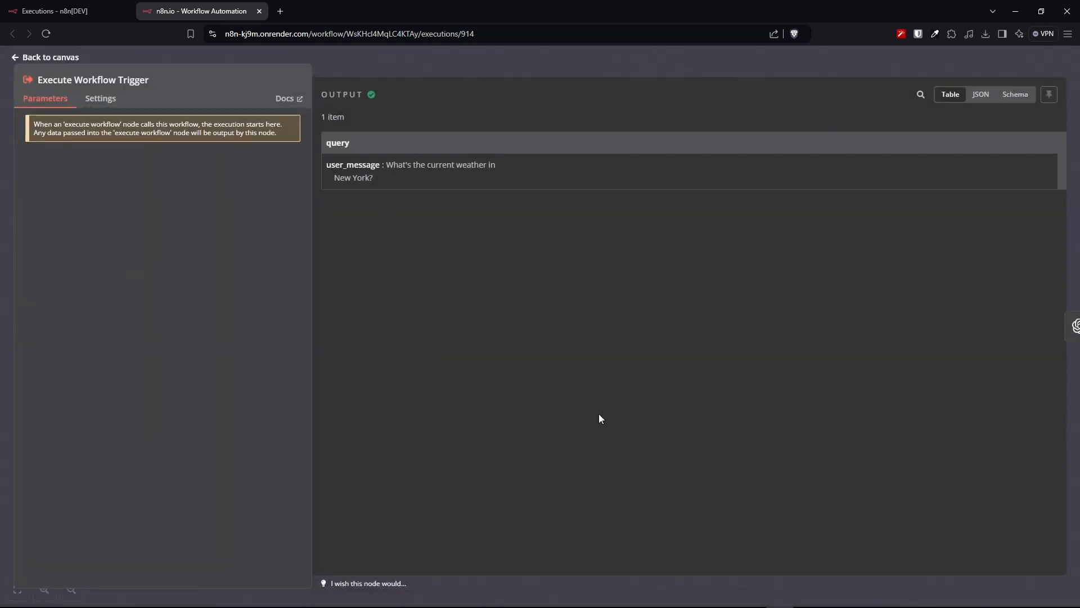
left_click_drag(386, 166, 410, 179)
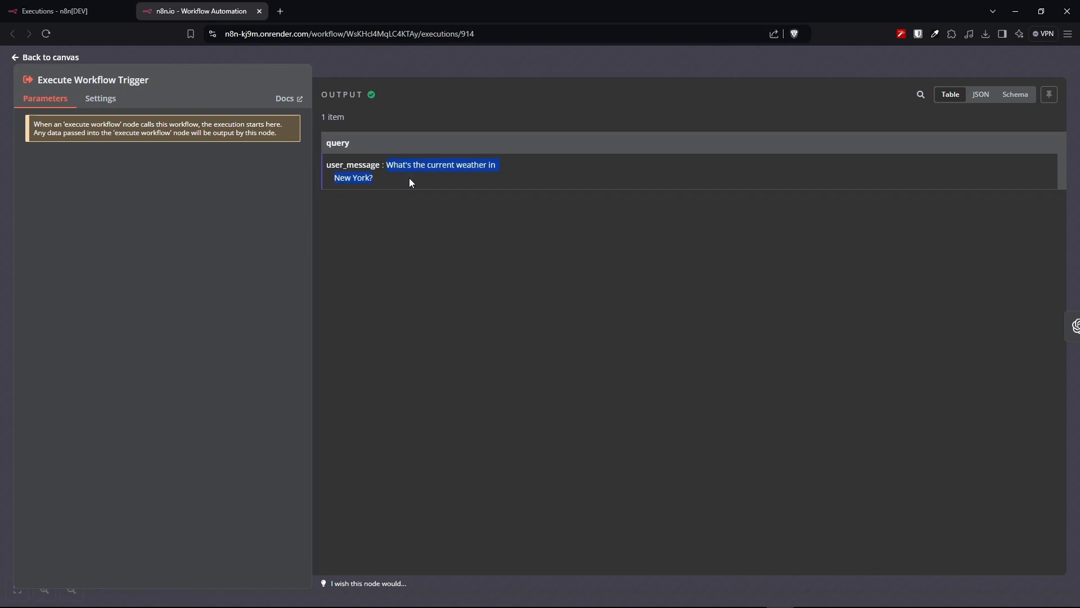
left_click(451, 274)
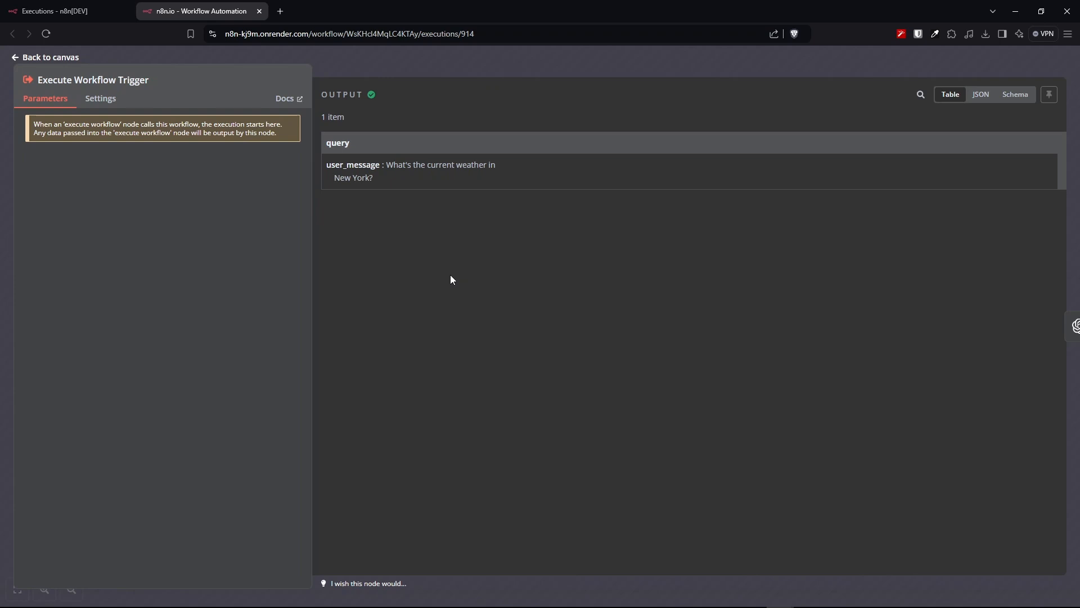
key("Escape")
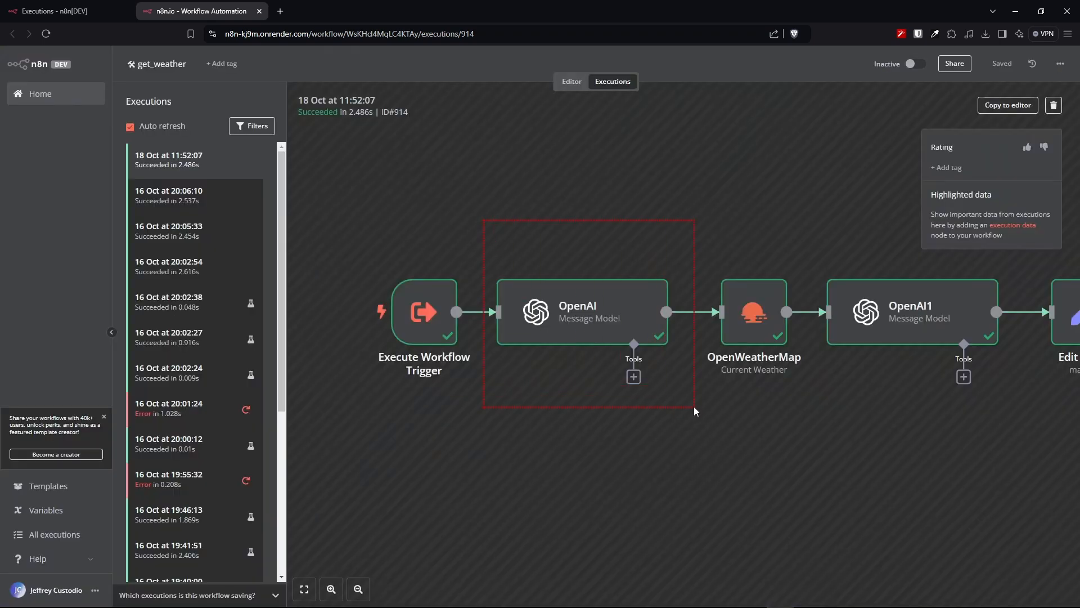
- Open the first OpenAI node, expand its system message and examine the weather-data instructions that default the city name to "Manila"
left_click_drag(694, 406, 692, 405)
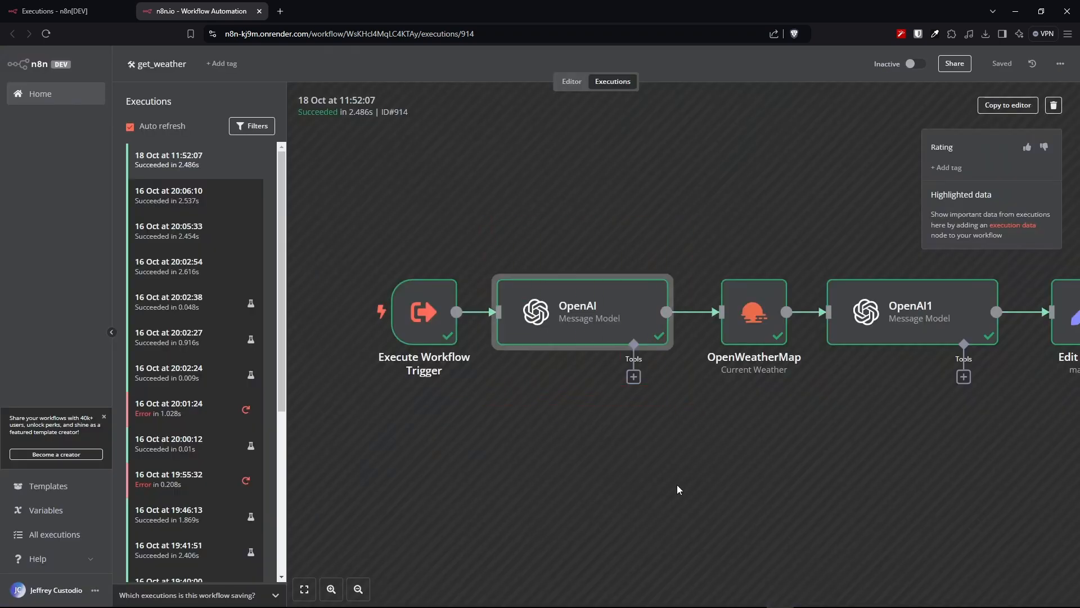
double_click(568, 319)
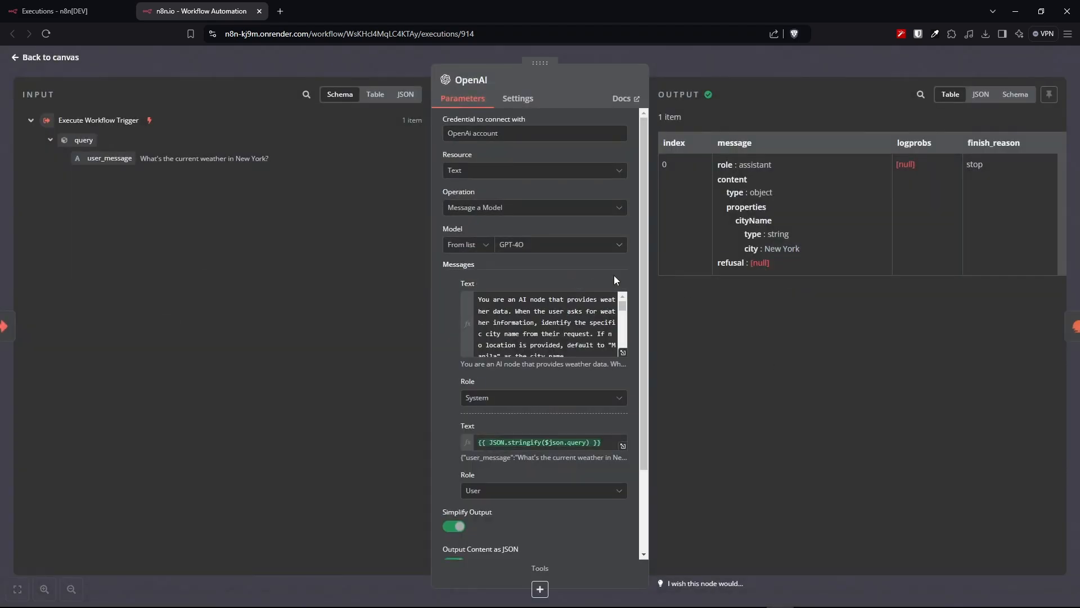
left_click(622, 353)
left_click(551, 353)
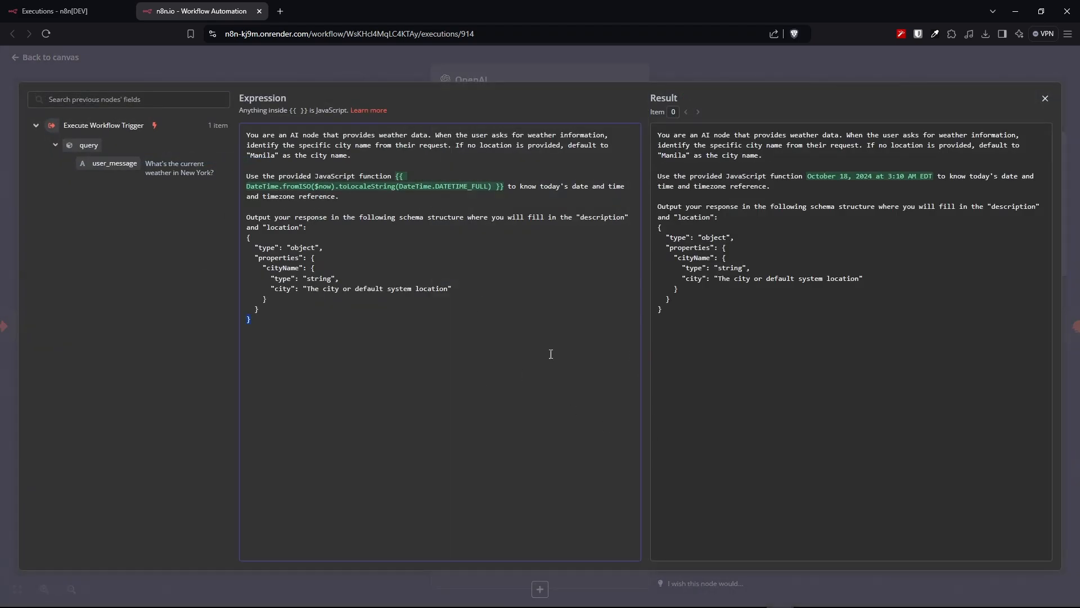
left_click(247, 134)
left_click_drag(353, 159, 279, 137)
left_click(357, 158)
- Examine the system message's sentence on the JavaScript DateTime function that supplies today's date, time and timezone reference
left_click_drag(247, 178, 280, 178)
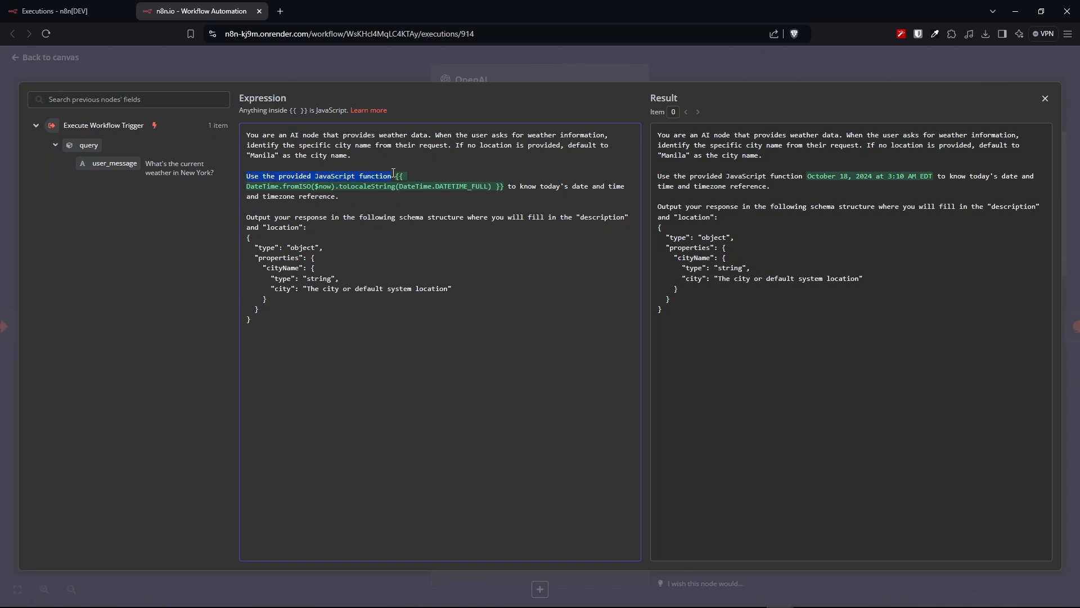
triple_click(338, 176)
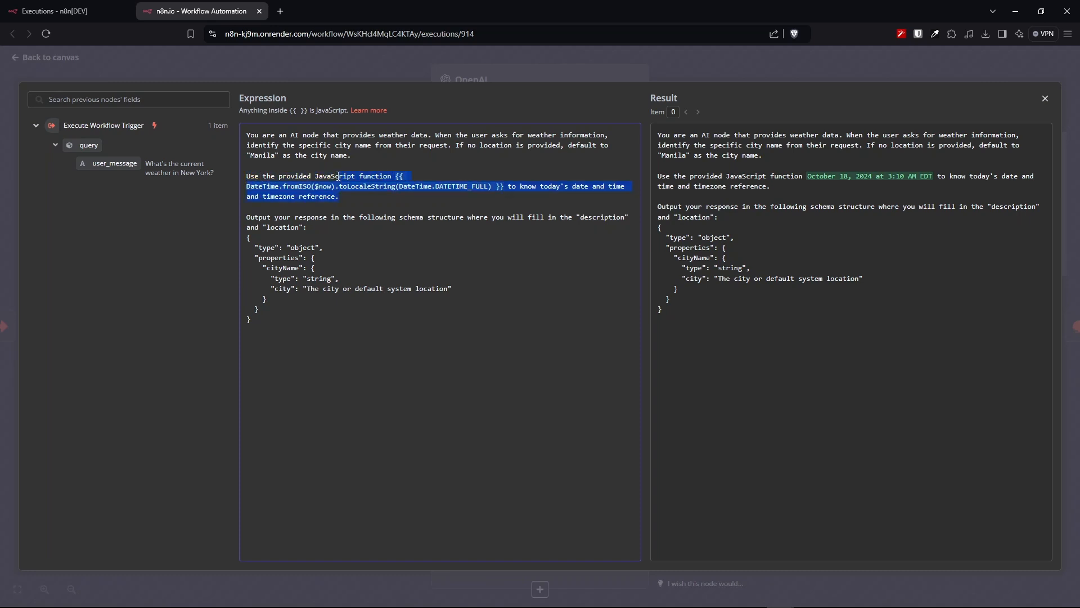
left_click(343, 198)
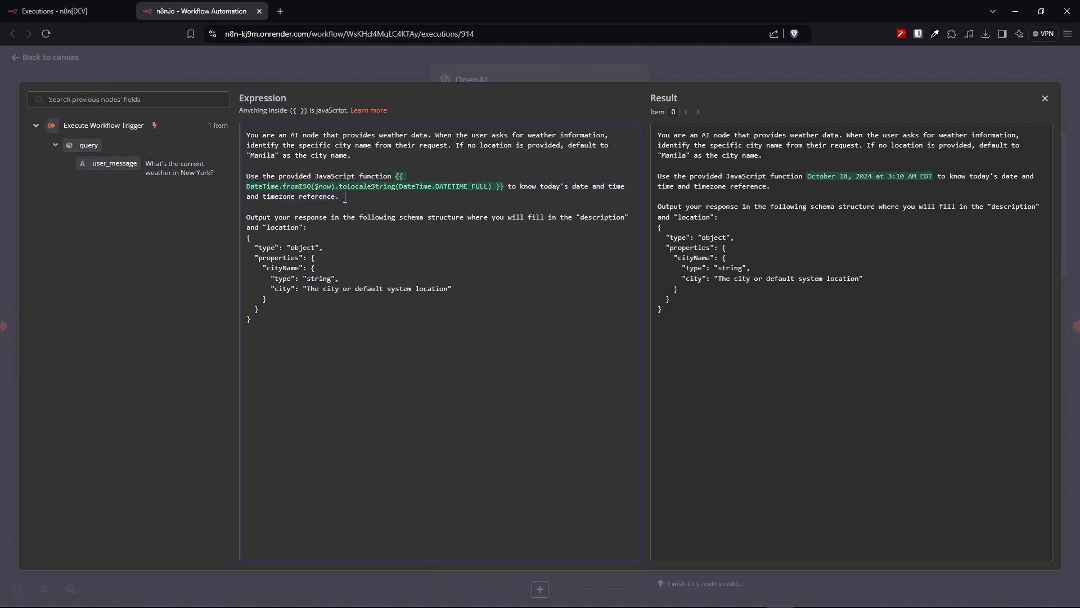
- Switch to the OpenWeather page and examine the New York City weather, the forecasts and the One Call API 3.0 section
key("alt+Tab")
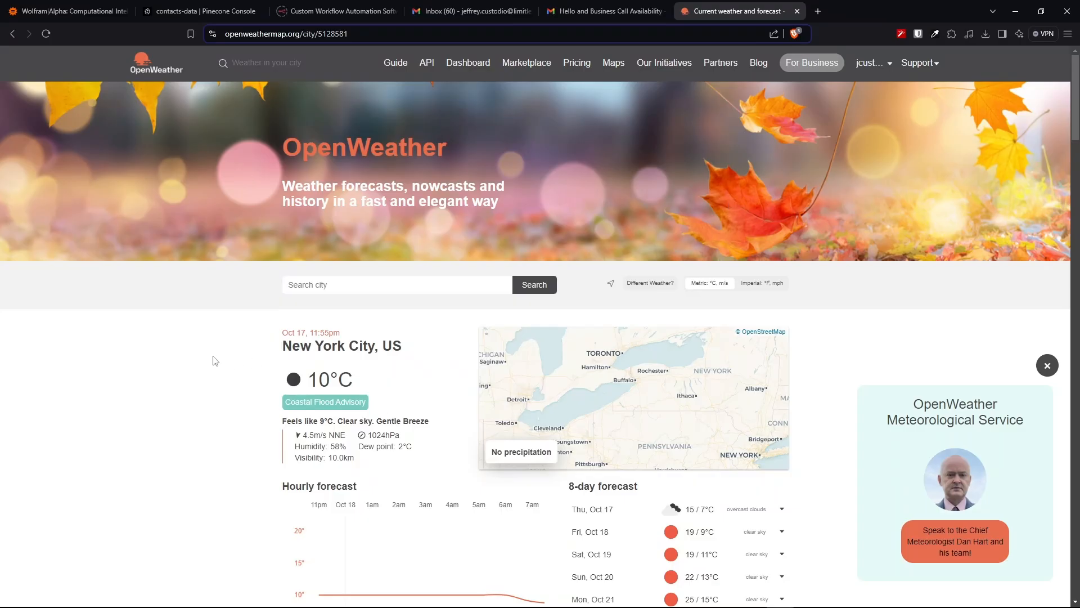
left_click_drag(238, 146, 470, 157)
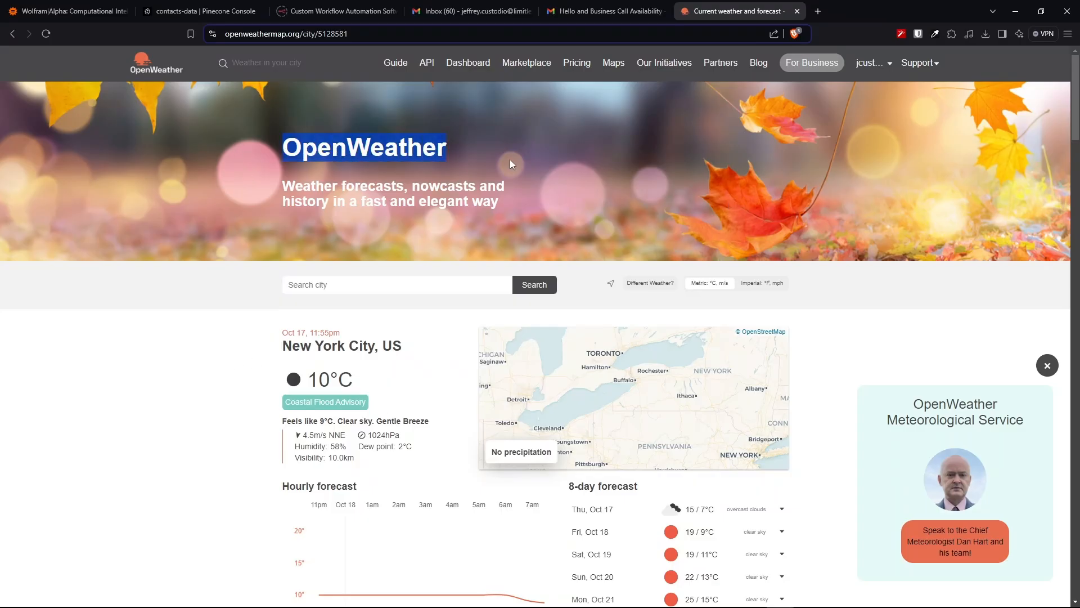
scroll(532, 172, "down", 3)
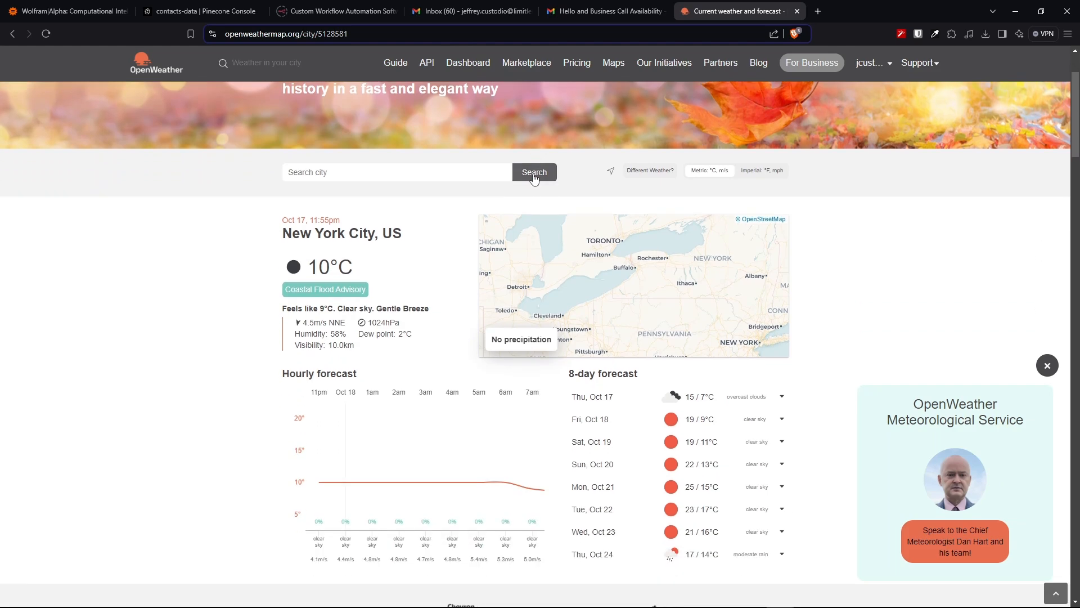
scroll(533, 172, "down", 1)
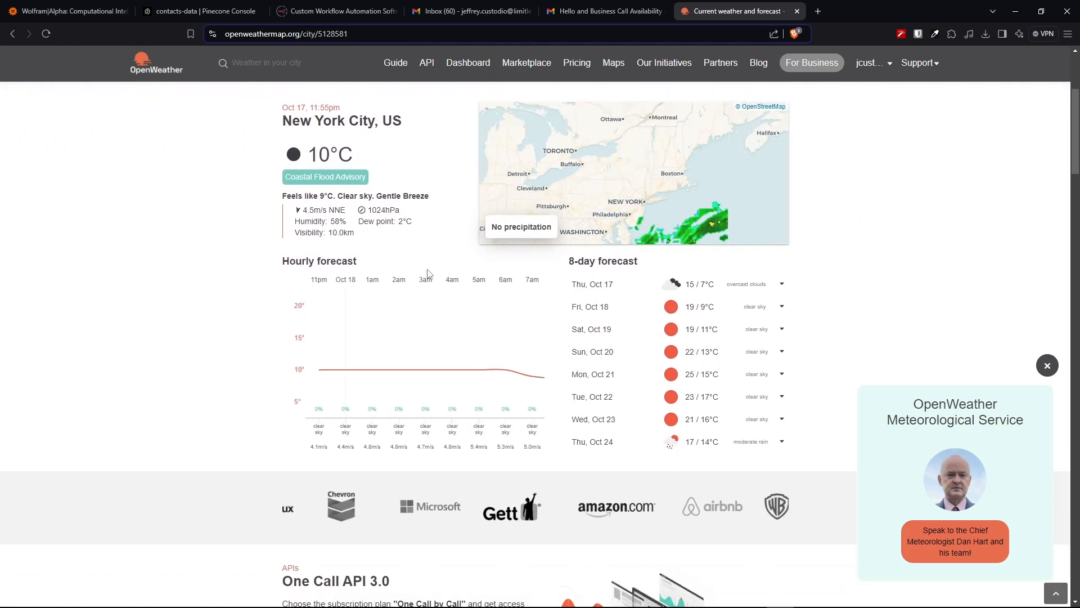
scroll(423, 278, "down", 5)
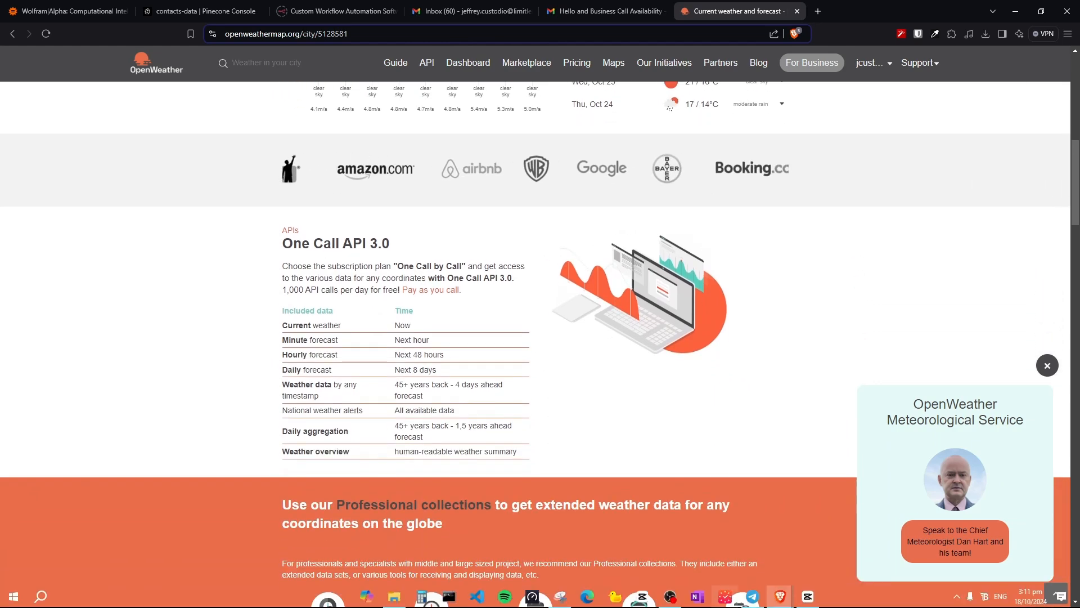
- Return to n8n, examine the output schema with its cityName properties in the system message, and go back to the execution canvas
key("alt+Tab")
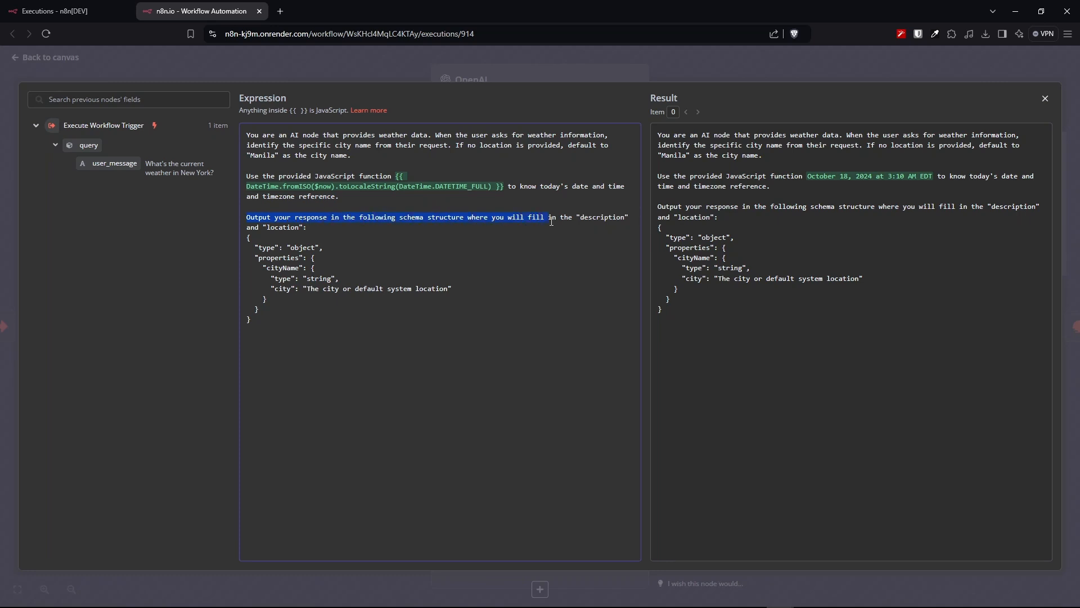
left_click_drag(598, 239, 568, 270)
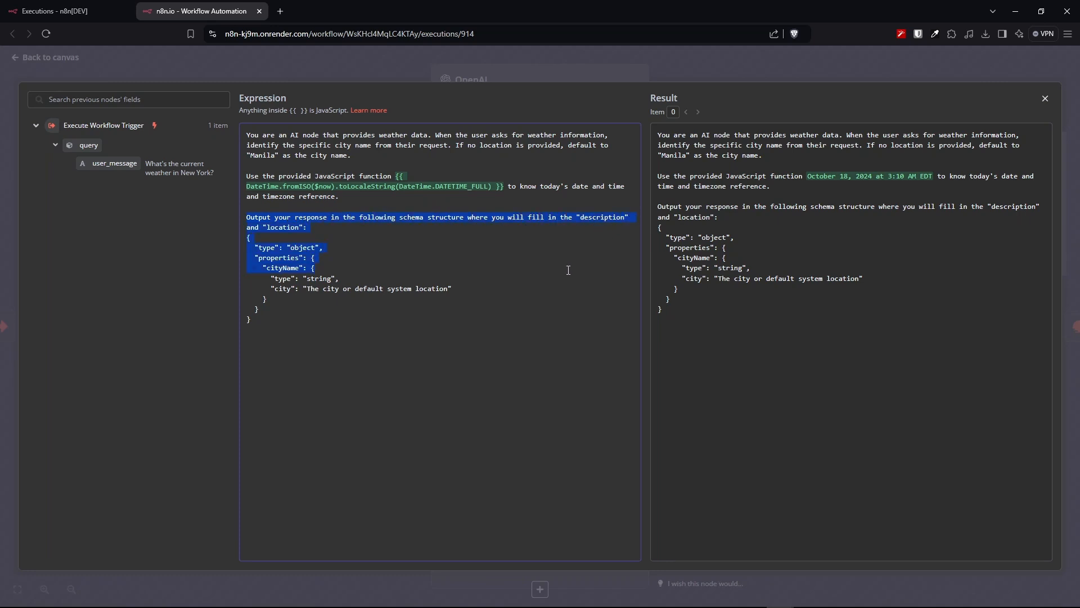
left_click_drag(337, 251, 298, 245)
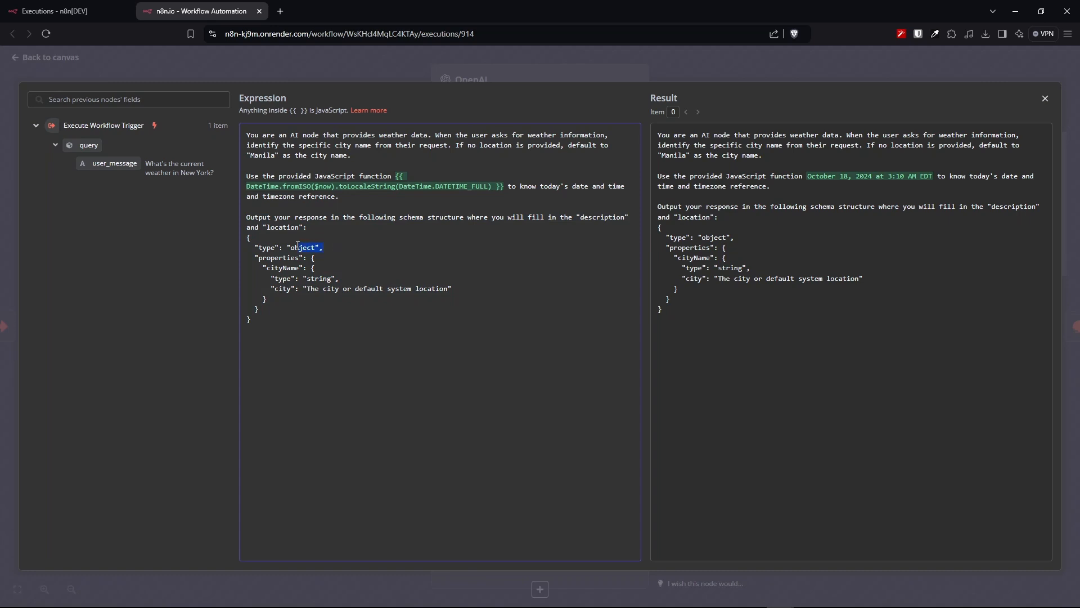
left_click(336, 265)
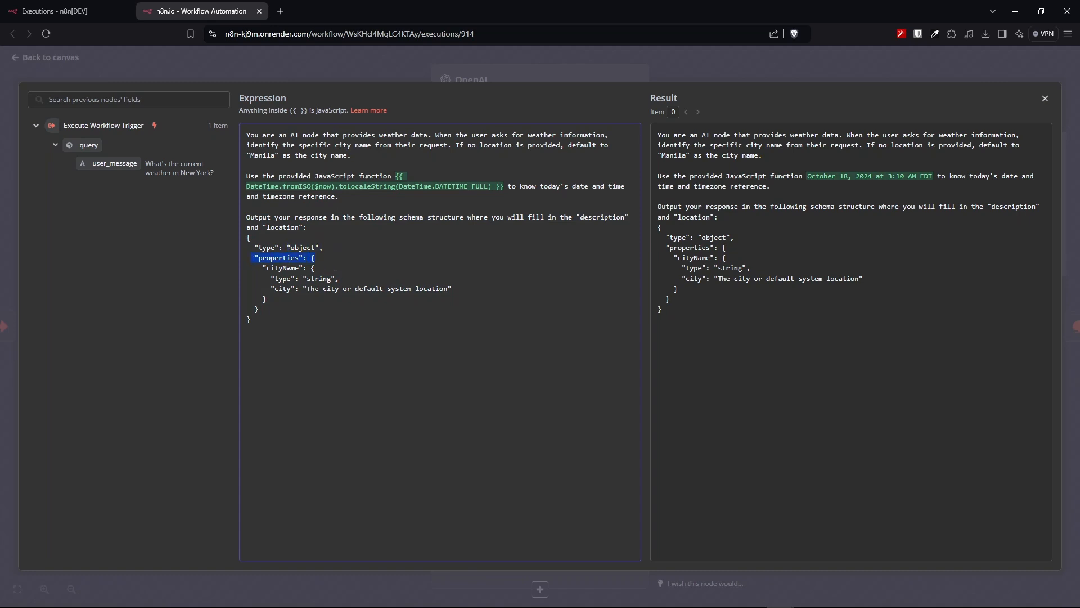
double_click(346, 280)
key("Escape")
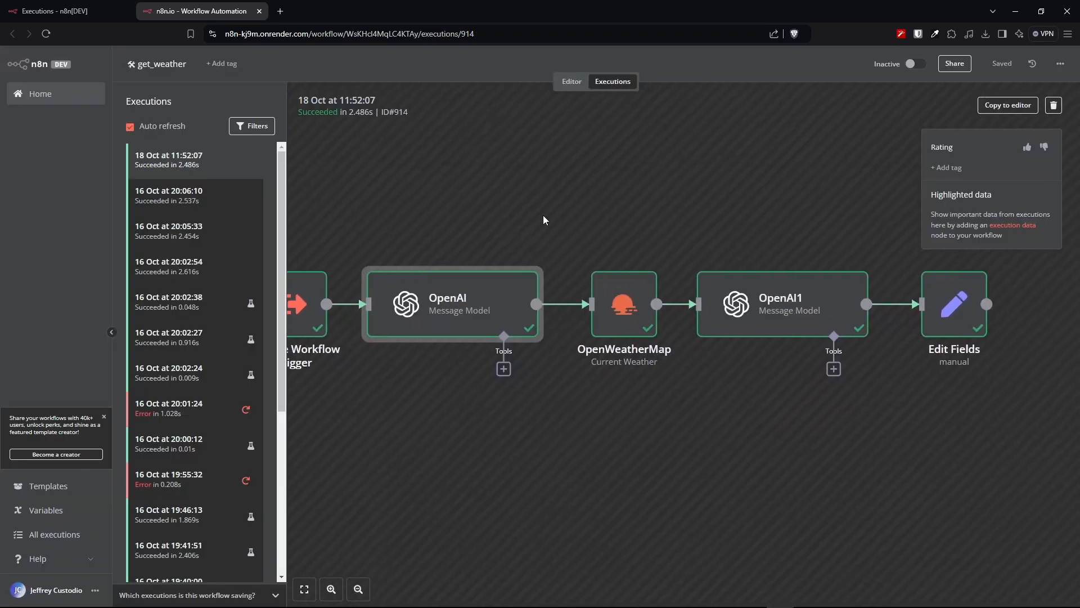
- Open the OpenWeatherMap node and examine the city value in its input
left_click_drag(582, 317, 699, 383)
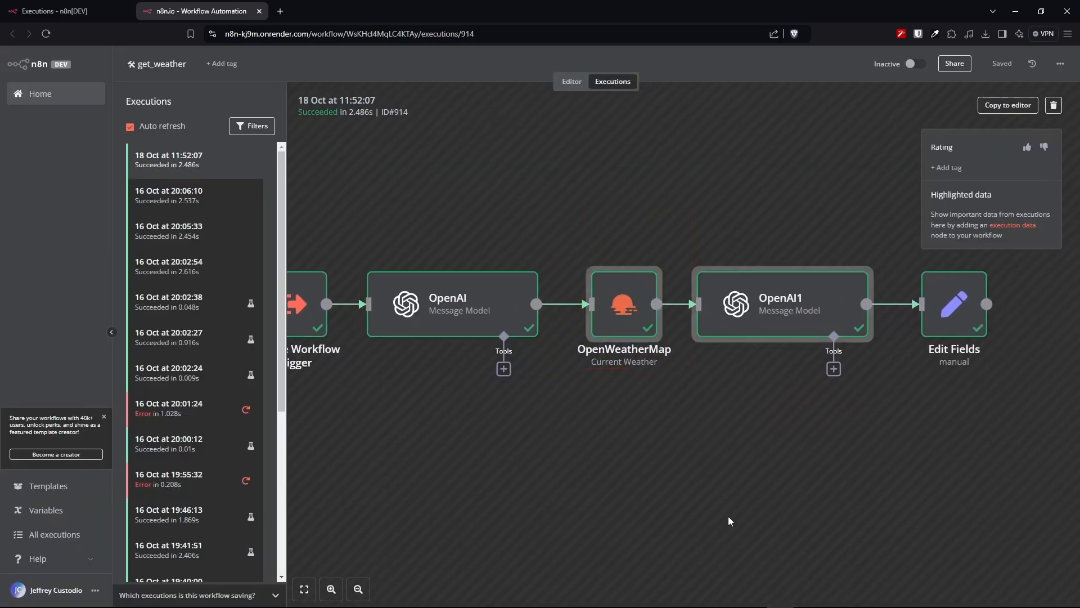
double_click(615, 319)
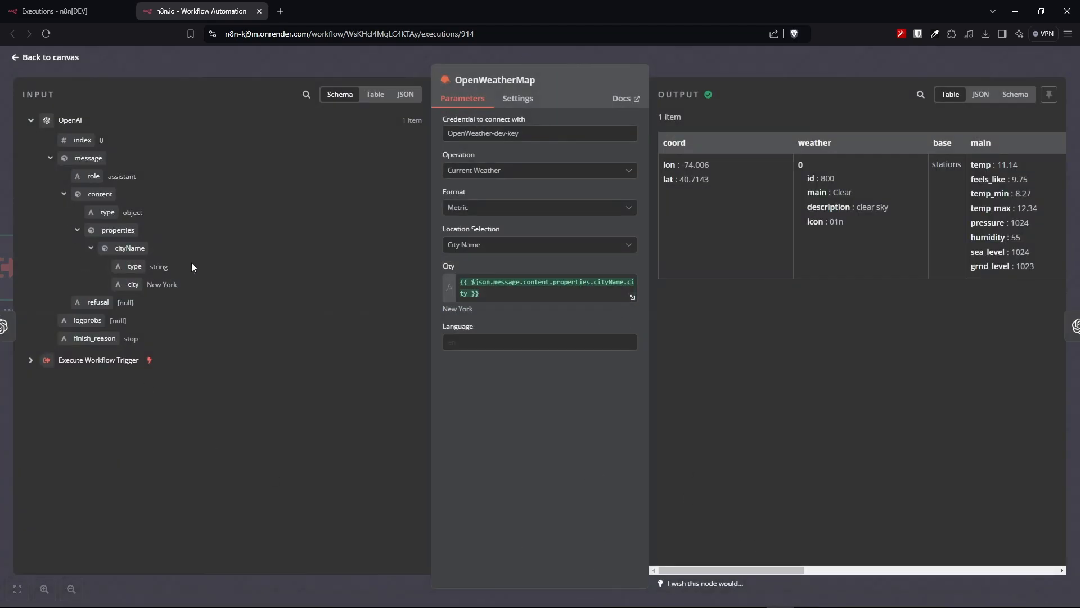
left_click_drag(190, 285, 130, 284)
left_click(189, 296)
- Examine the OpenWeatherMap node's credential, operation, format, location selection and City expression, look through its output table, and close the node
left_click_drag(524, 133, 458, 133)
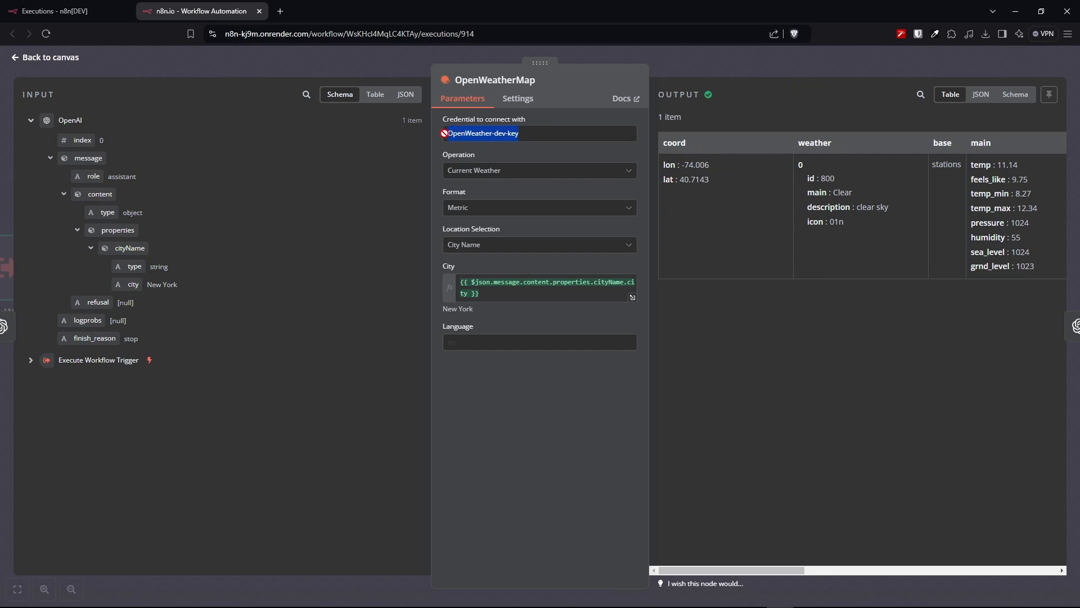
left_click(527, 171)
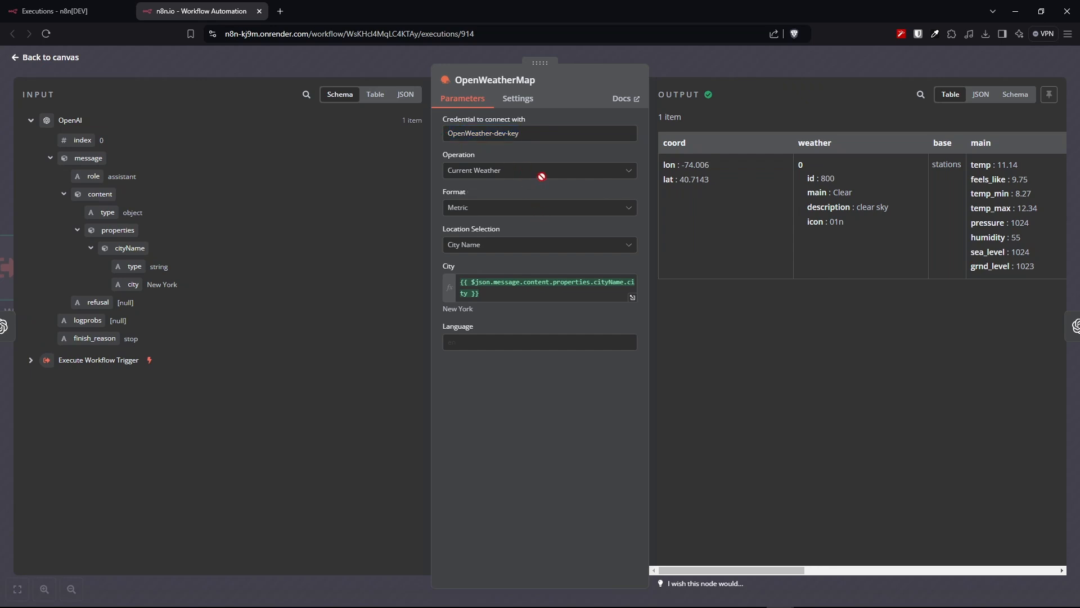
left_click_drag(543, 174, 444, 180)
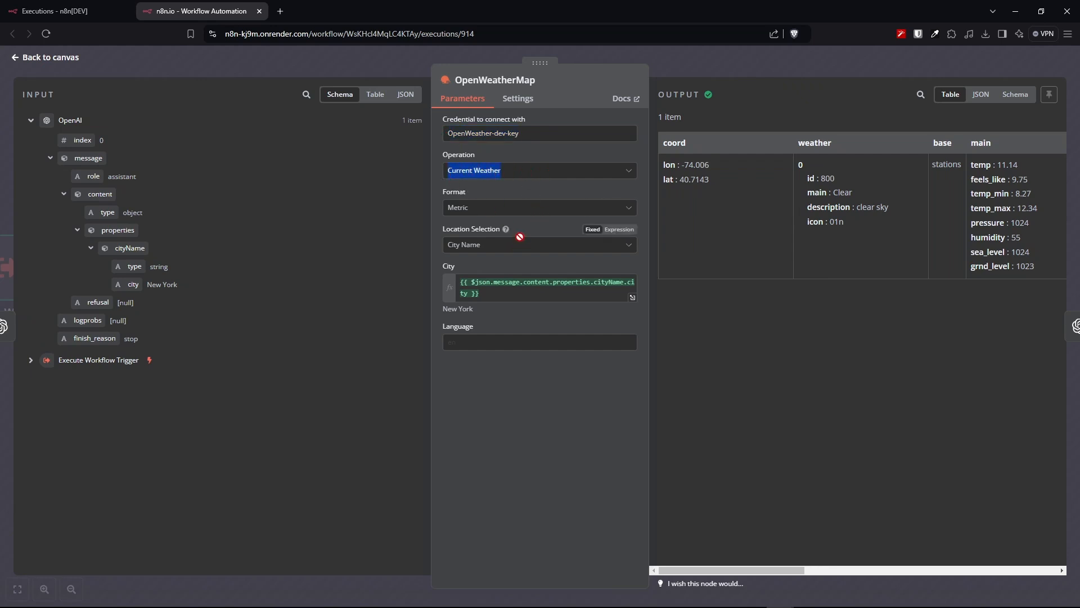
left_click(510, 213)
left_click_drag(473, 213, 436, 214)
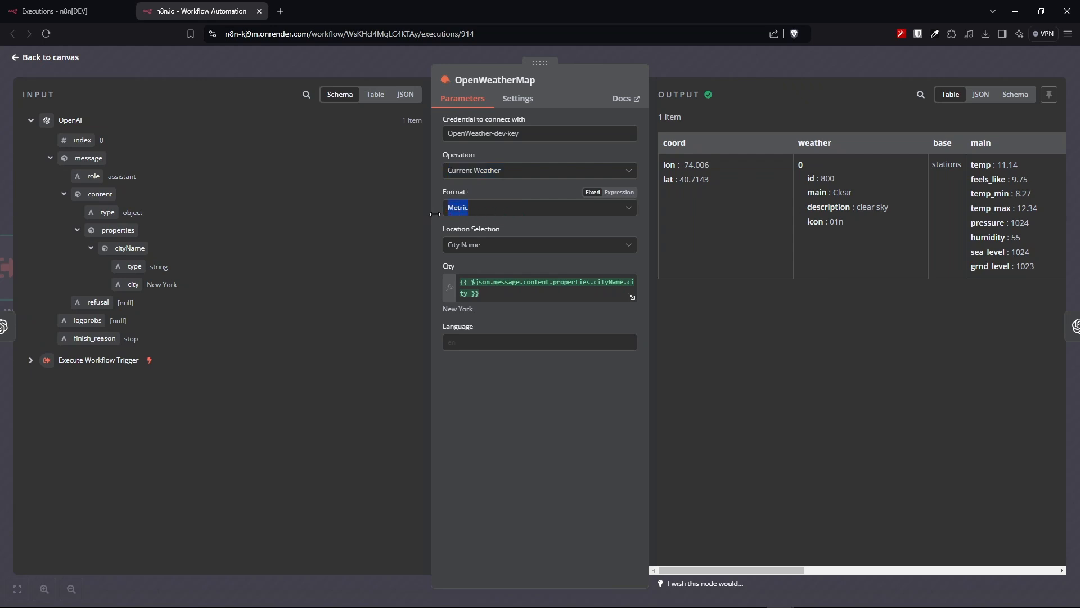
left_click(507, 247)
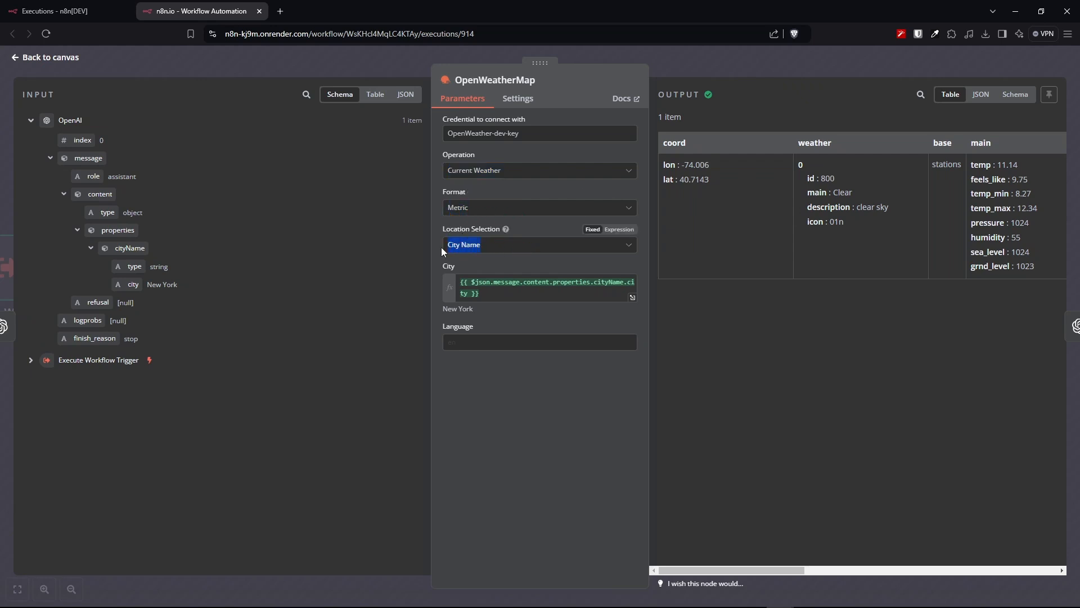
left_click(534, 299)
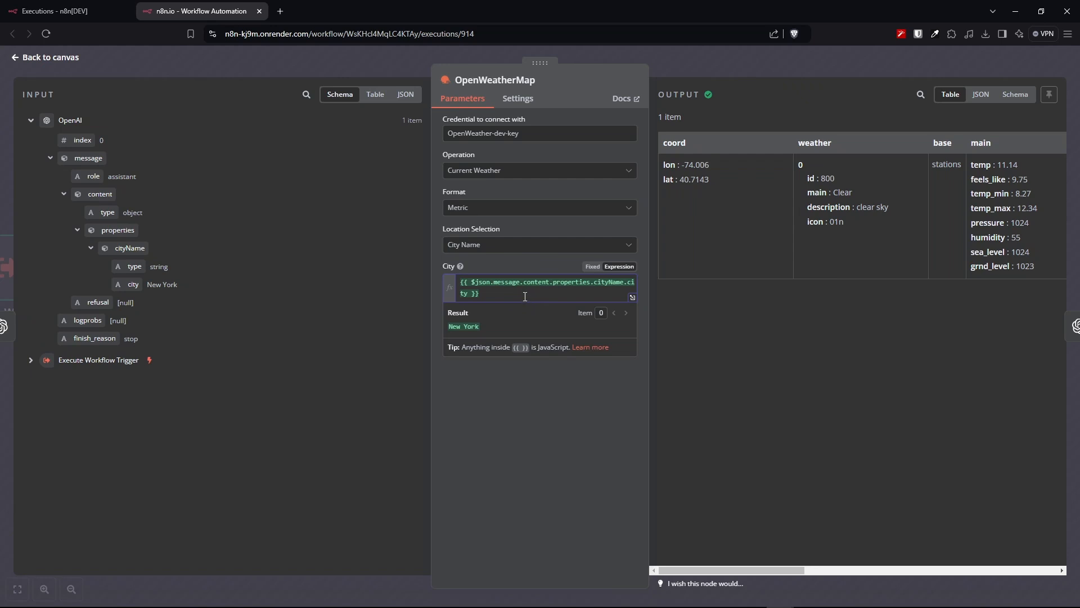
left_click_drag(533, 300, 471, 286)
left_click(522, 437)
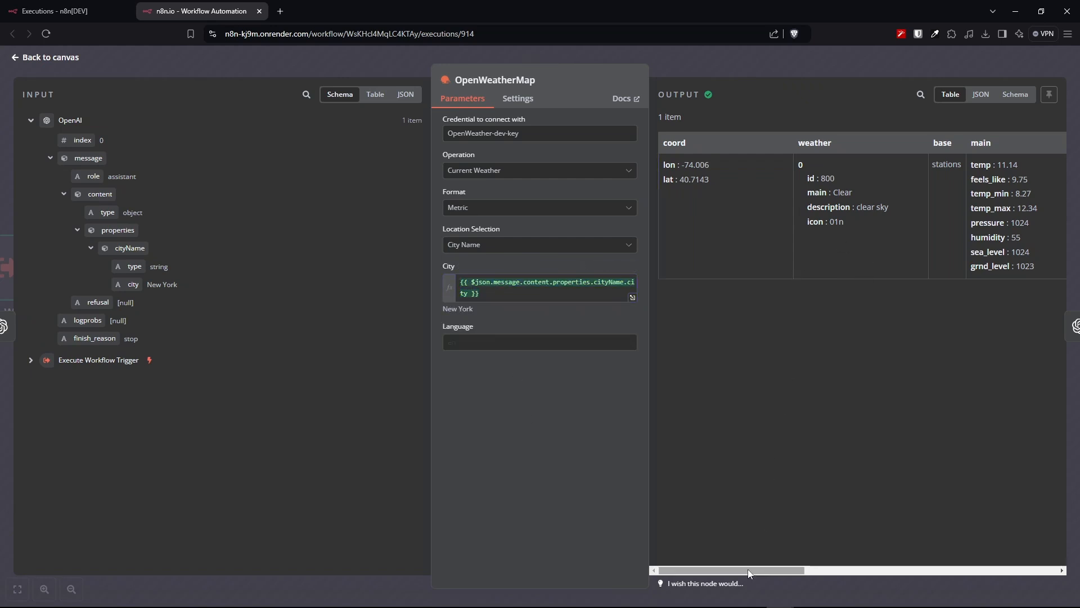
left_click_drag(754, 570, 1012, 578)
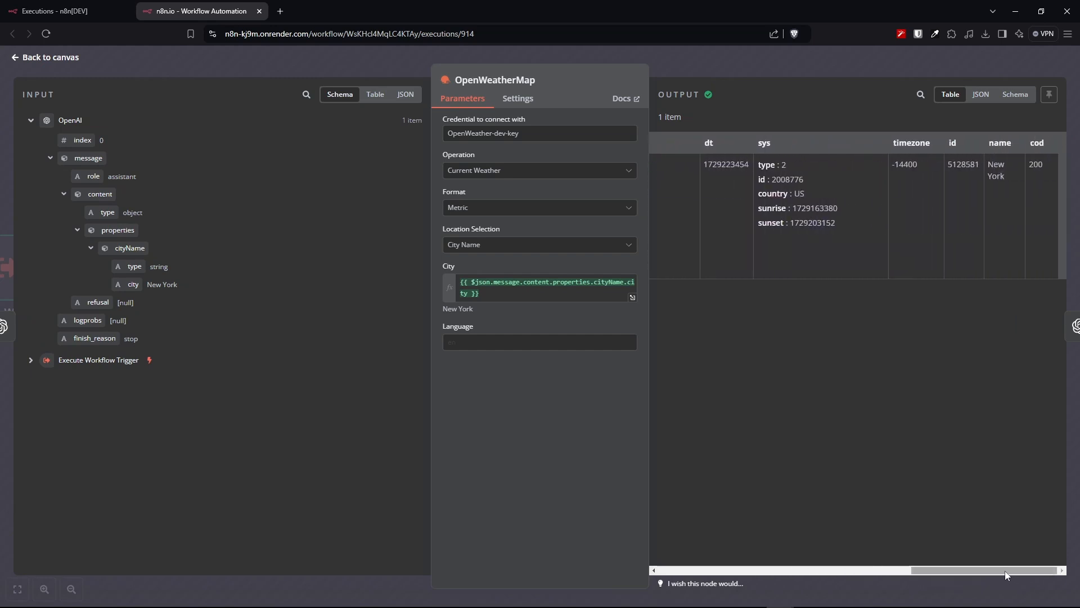
key("Escape")
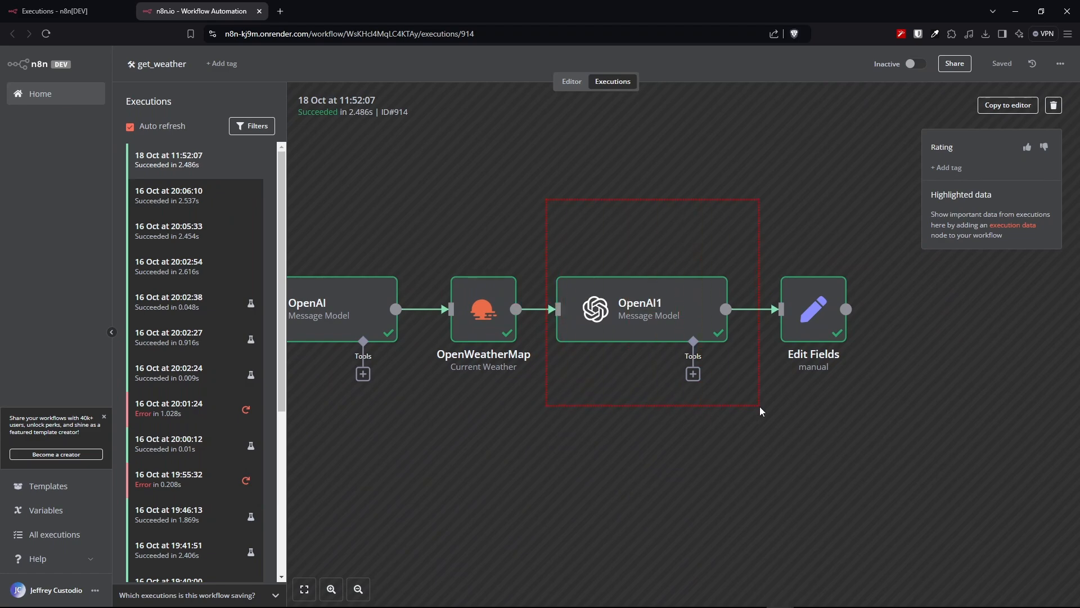
- Open the OpenAI1 node, expand its system message, examine the weather summary instructions and the $now date reference, and close the expression editor
double_click(633, 316)
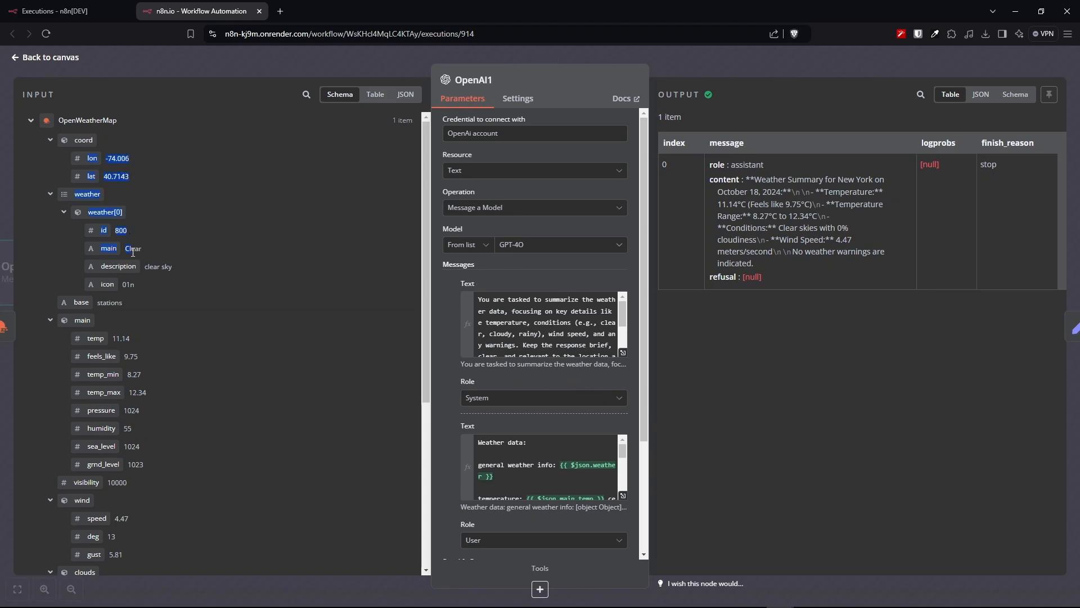
left_click(623, 353)
left_click(377, 271)
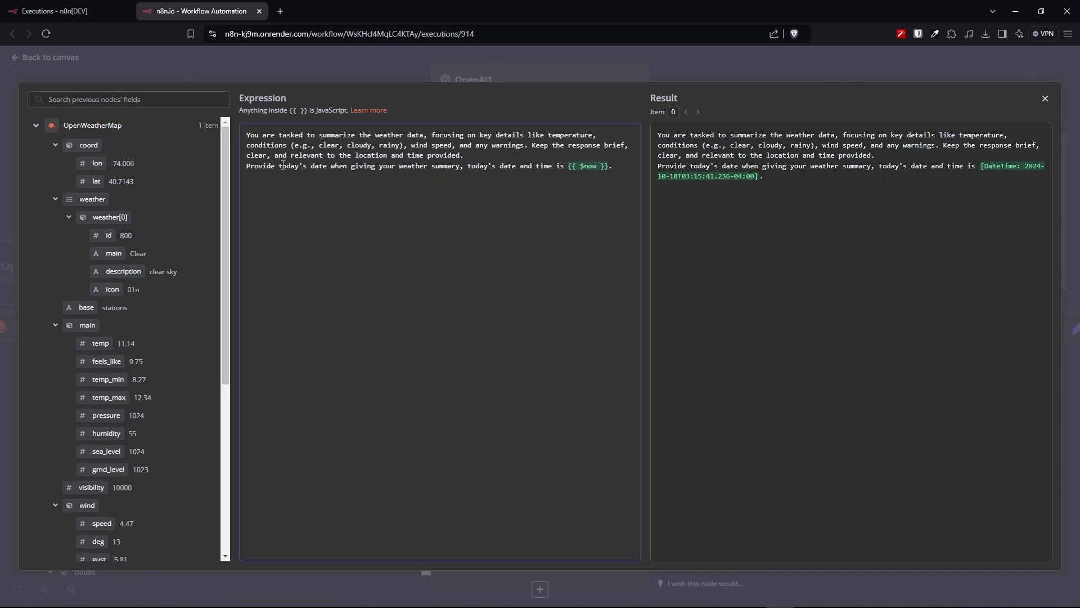
left_click_drag(247, 137, 252, 139)
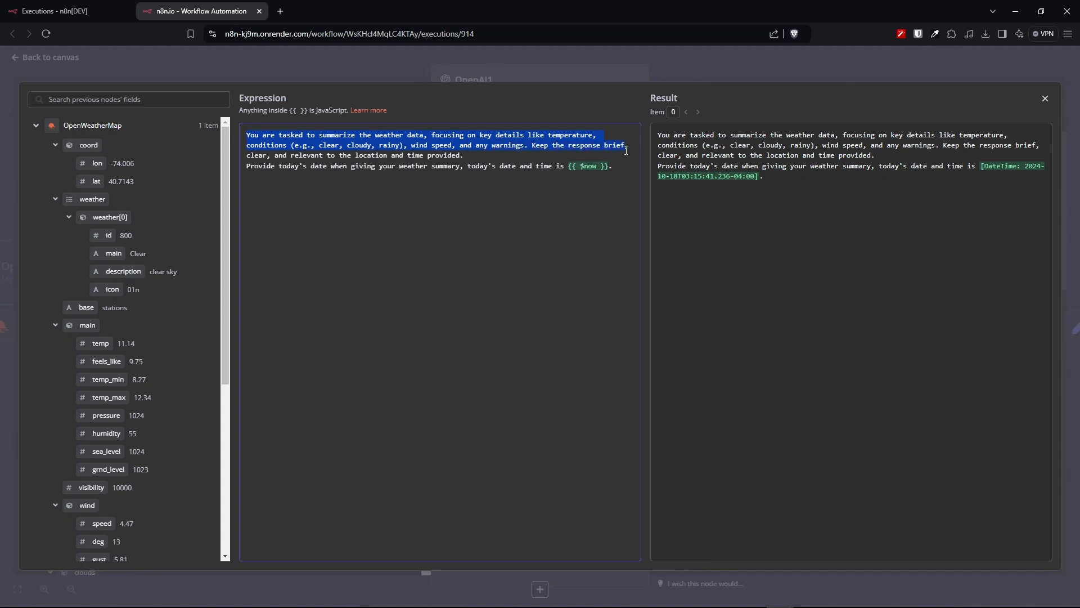
left_click_drag(626, 151, 631, 150)
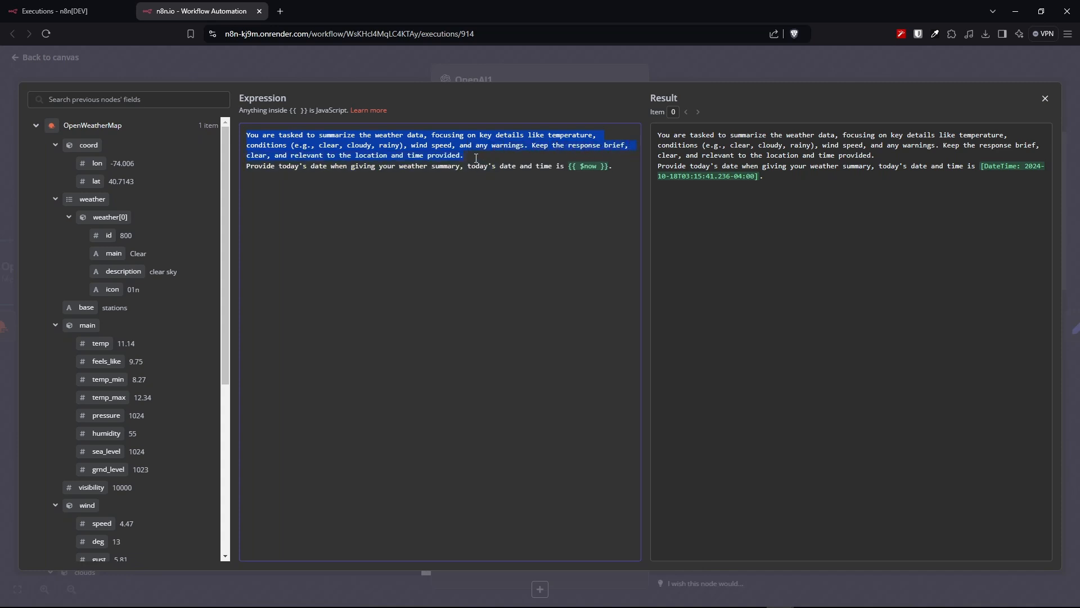
left_click_drag(476, 158, 524, 173)
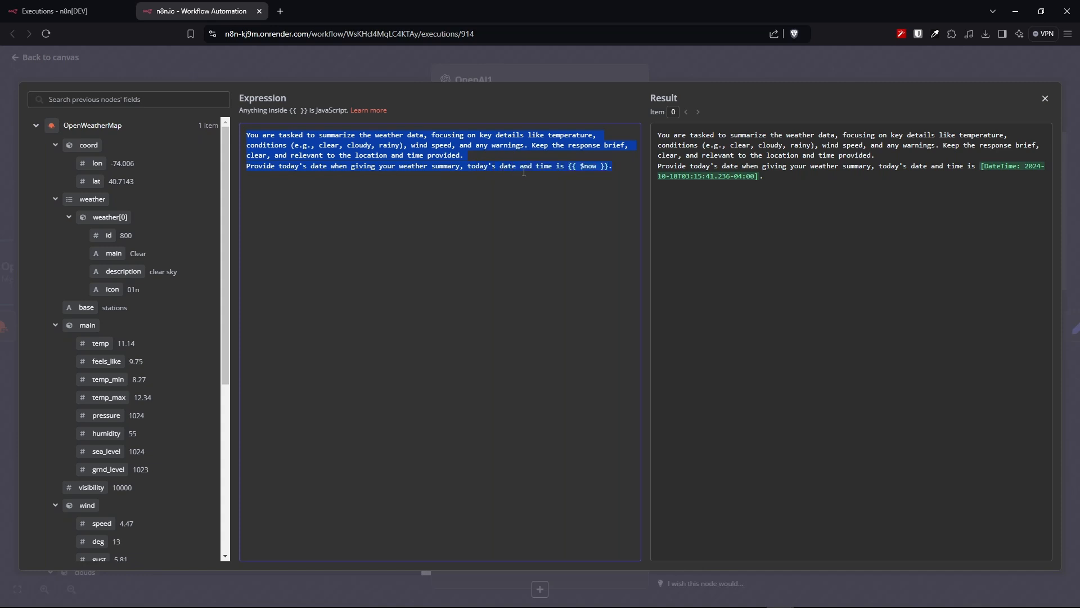
key("Escape")
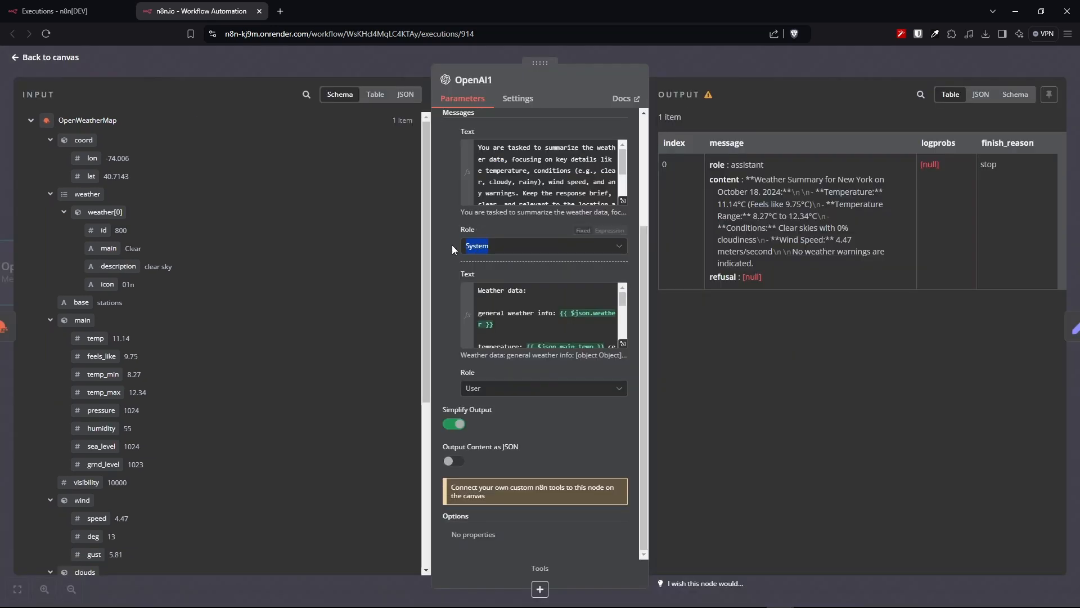
- Examine the OpenAI1 node's user role and expand its weather data message to review the general weather and temperature expressions, then close the node
double_click(475, 388)
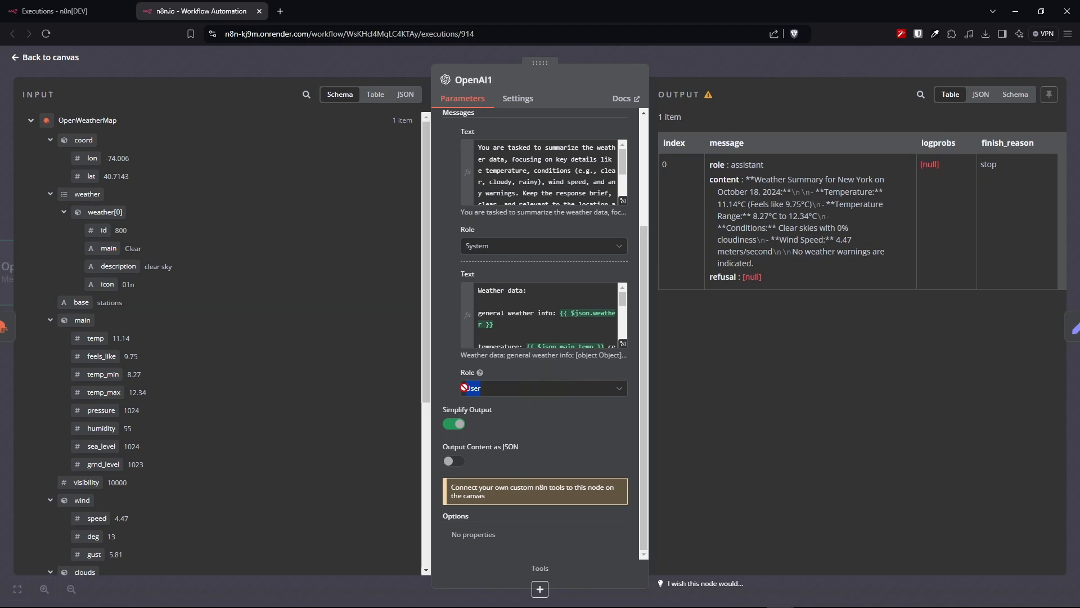
left_click(623, 344)
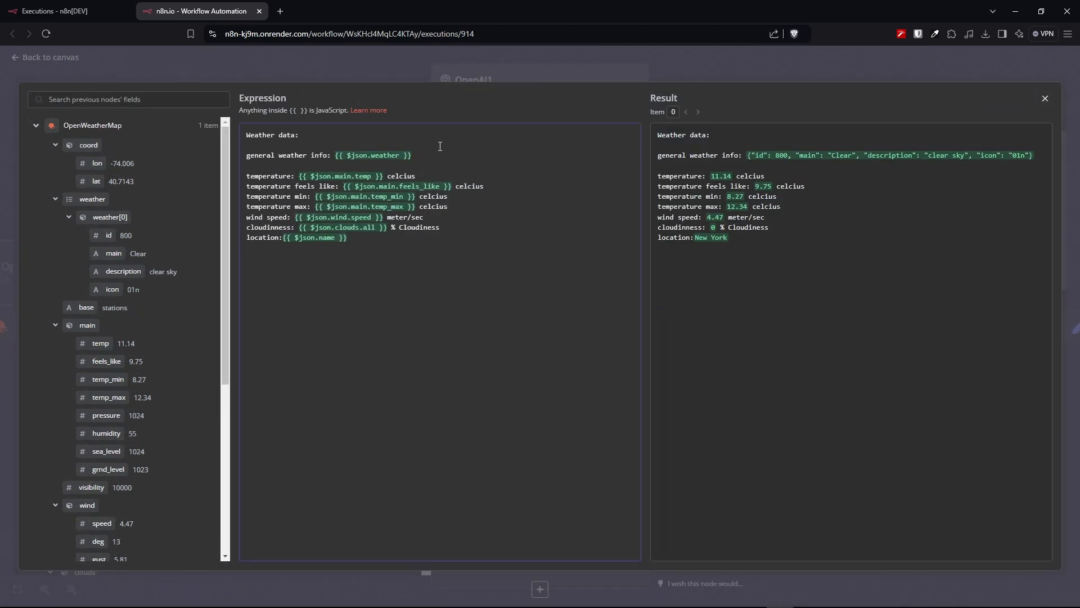
left_click_drag(310, 139, 246, 133)
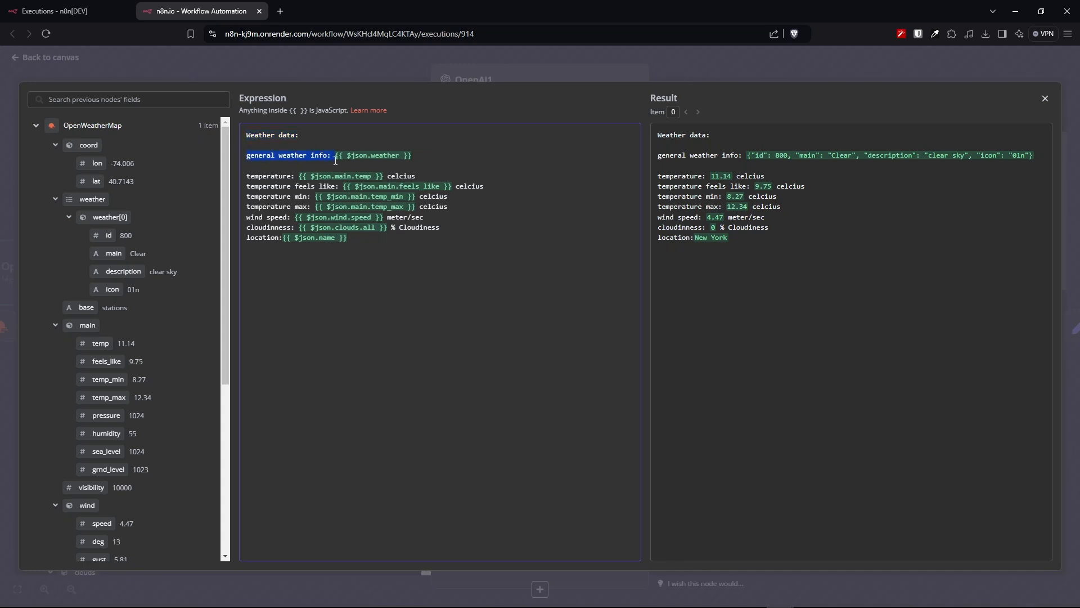
left_click_drag(247, 176, 340, 186)
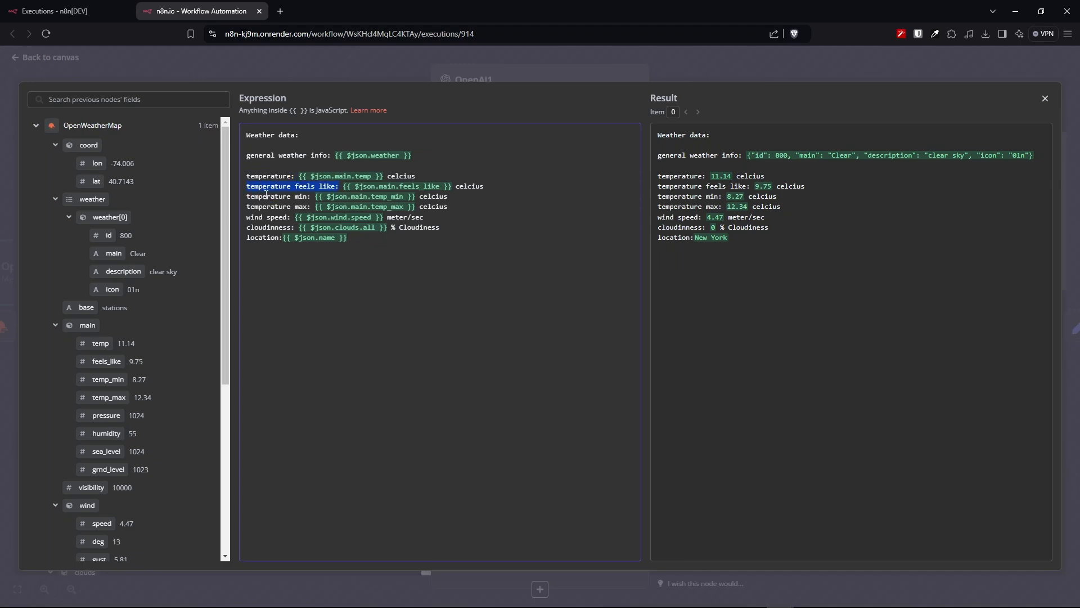
key("Escape")
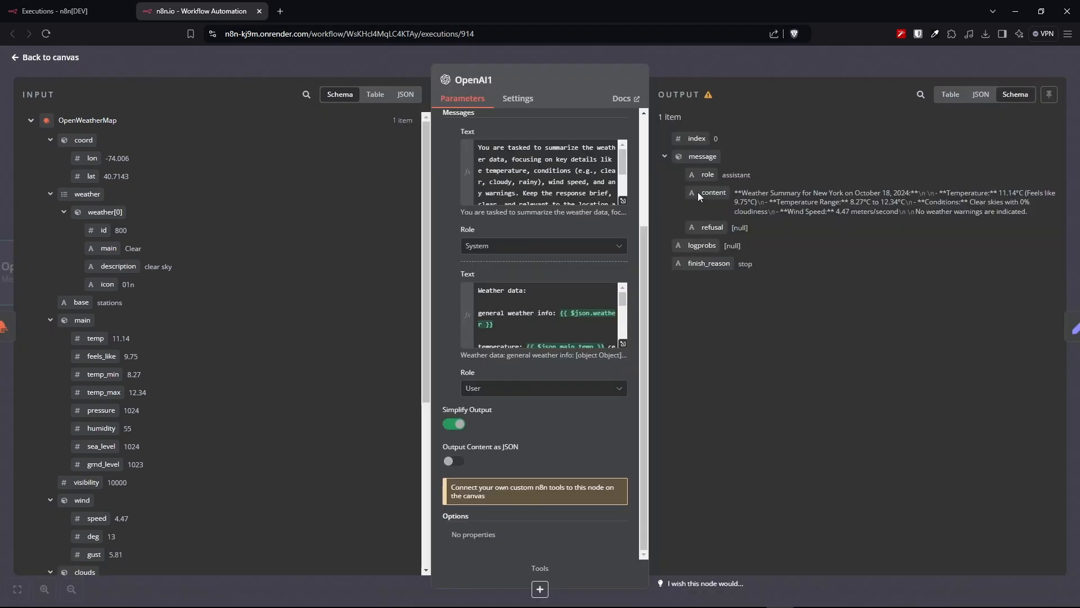
key("Escape")
- Open the Edit Fields node and examine how the message content is mapped to the response field, including its expression and output
left_click_drag(713, 387, 710, 387)
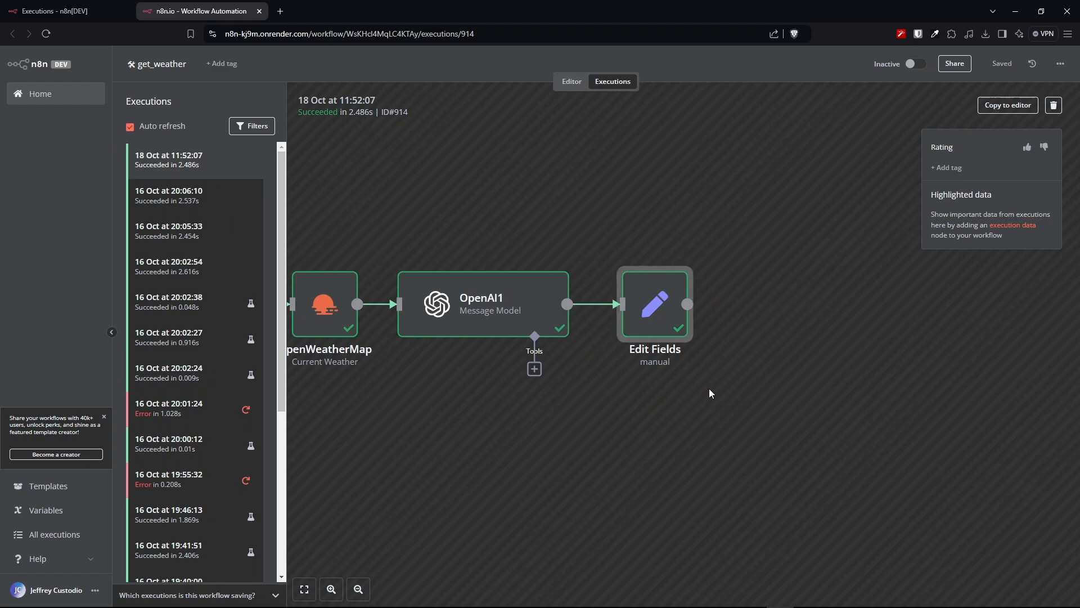
double_click(647, 304)
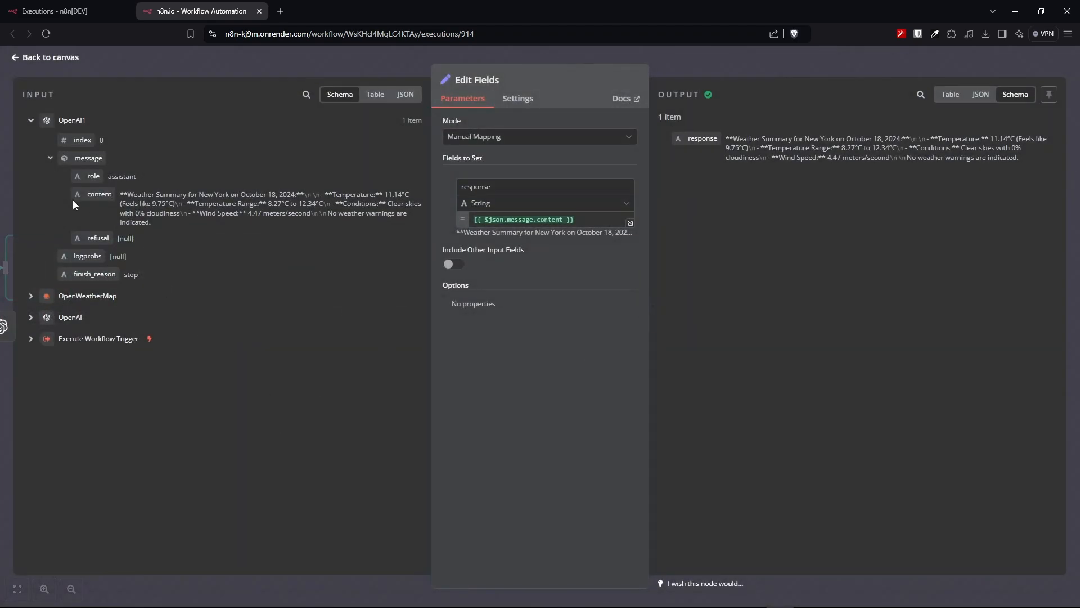
double_click(91, 197)
left_click_drag(120, 194, 151, 225)
left_click(540, 219)
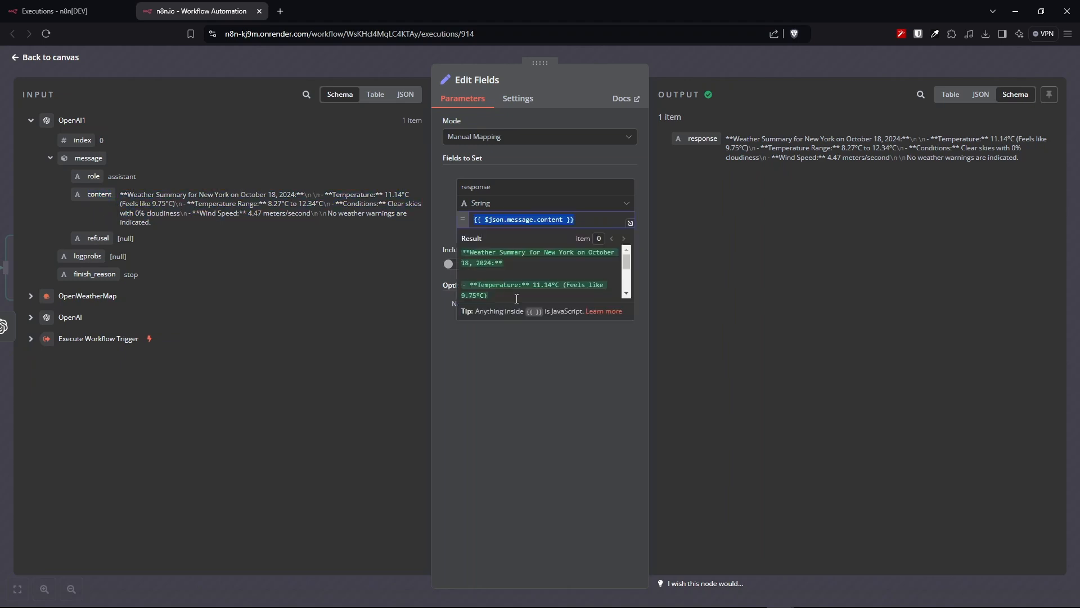
left_click(566, 375)
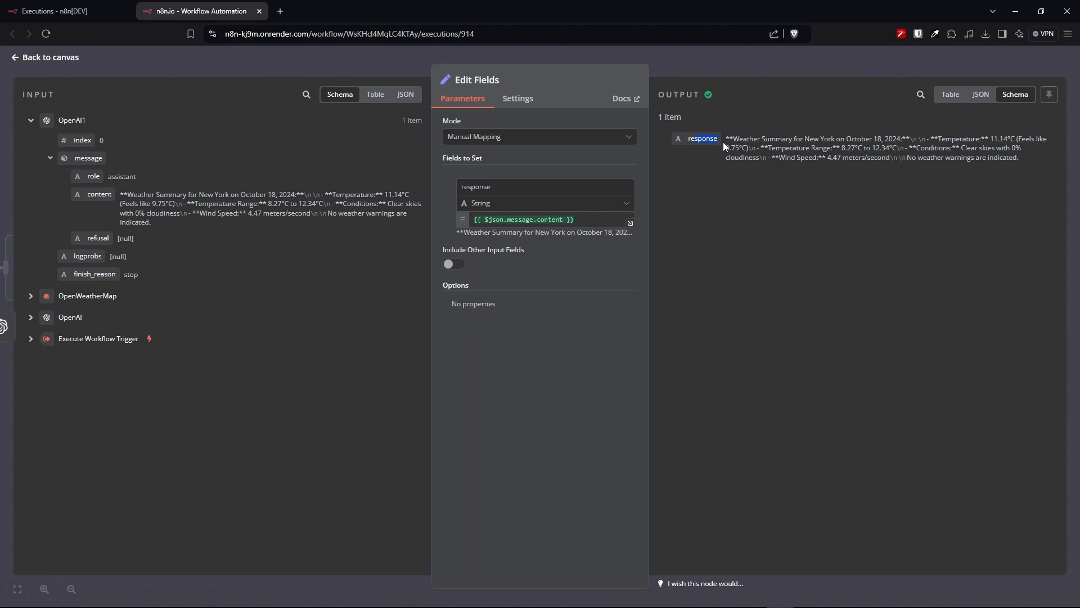
left_click_drag(726, 138, 986, 204)
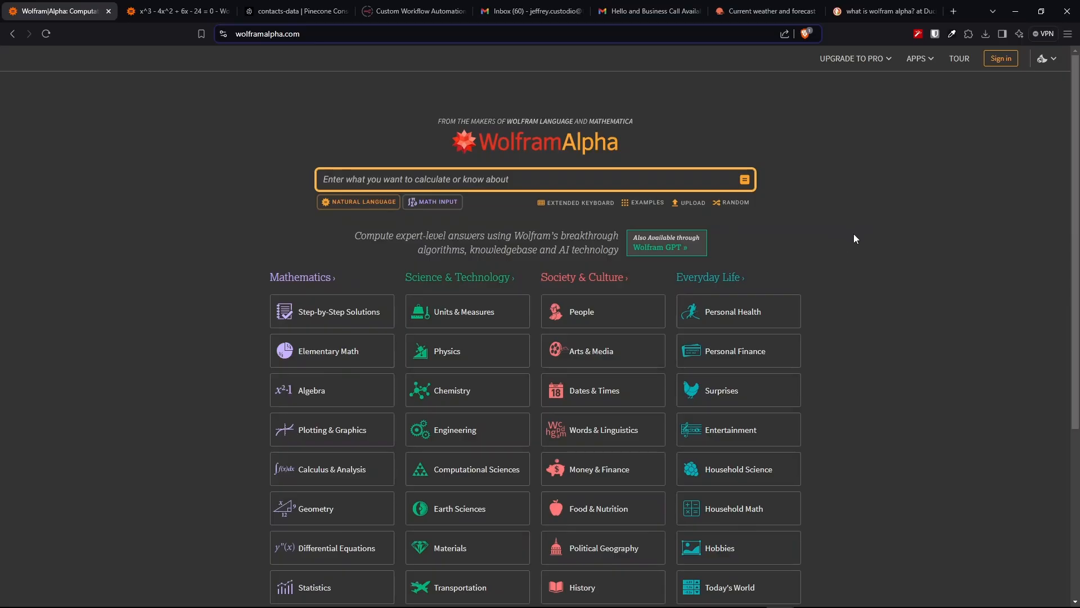
- Look over the WolframAlpha home page, then ask Altiera in Telegram to solve "x^3 - 4x^2 + 6x - 24 = 0" and examine its reply
scroll(853, 234, "down", 1)
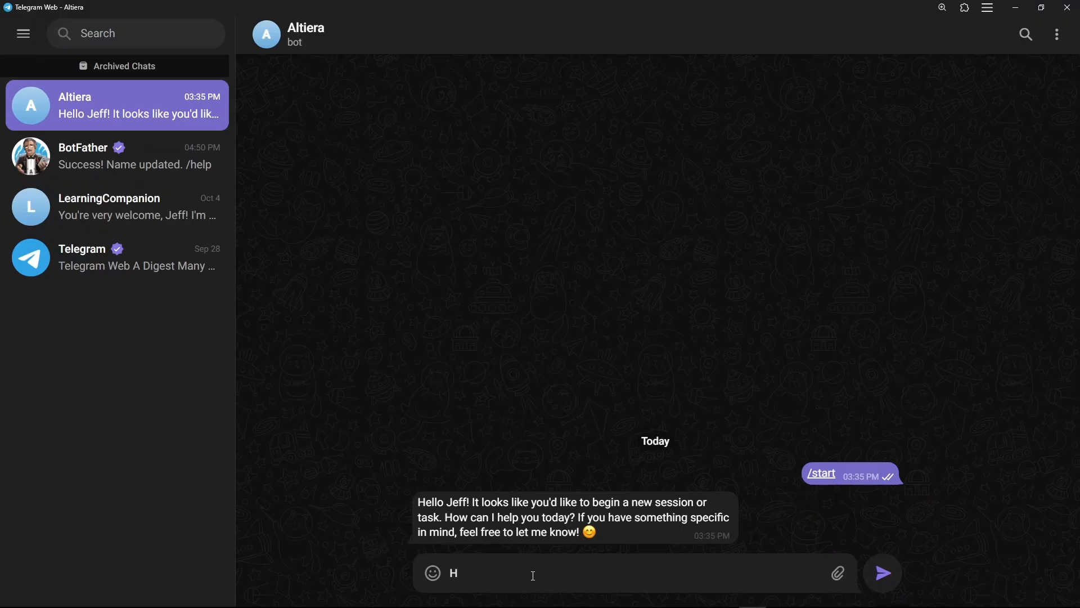
type("ey Alt, I want")
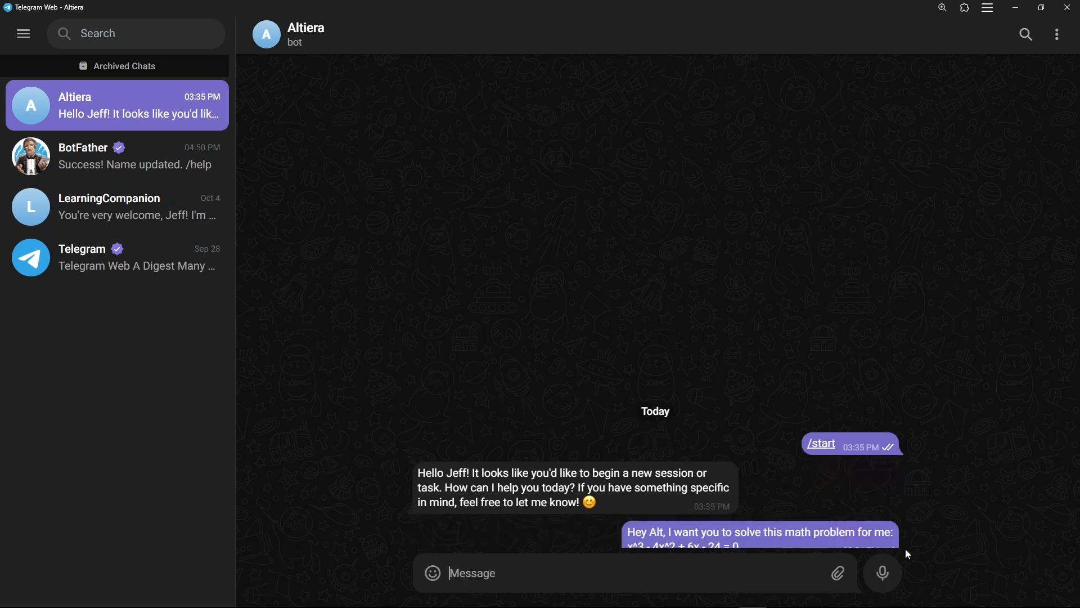
left_click_drag(432, 502, 666, 519)
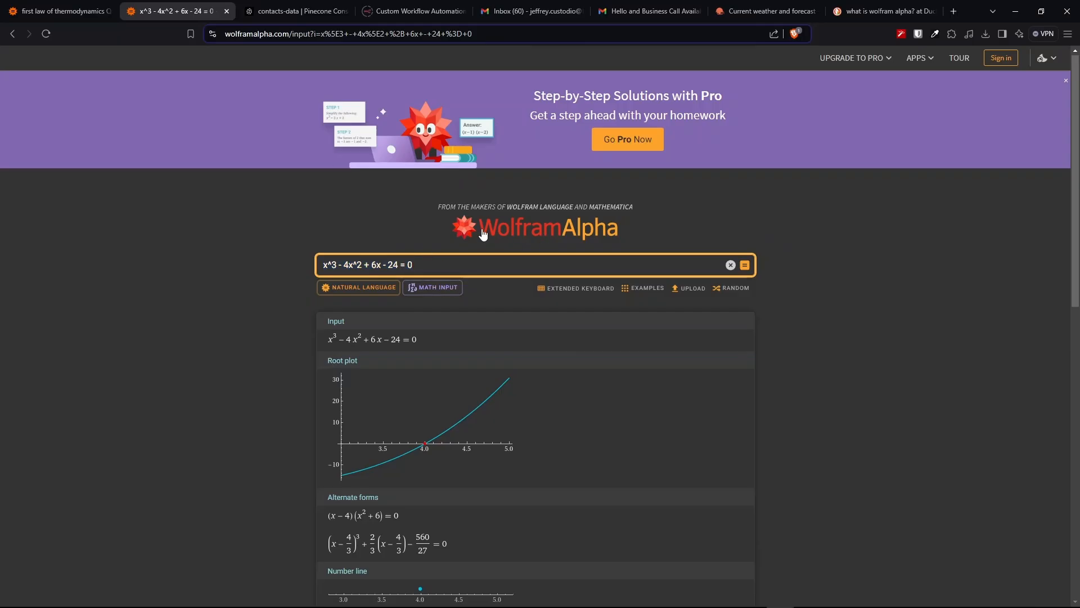
- Check WolframAlpha's real and complex solutions for the cubic equation and compare them with the imaginary solutions in Altiera's Telegram reply
scroll(461, 309, "down", 4)
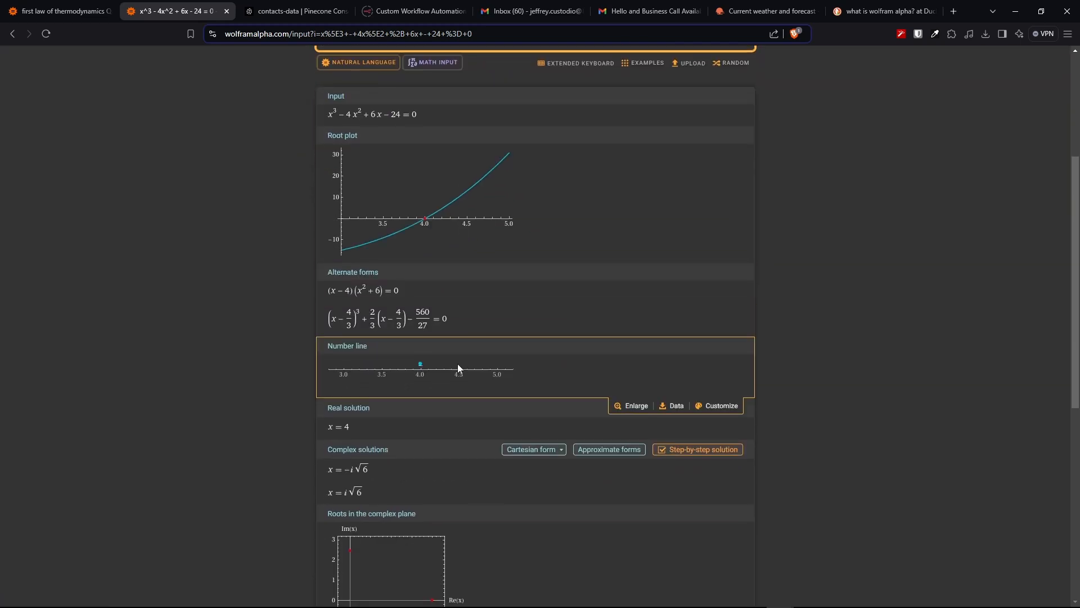
scroll(383, 405, "down", 2)
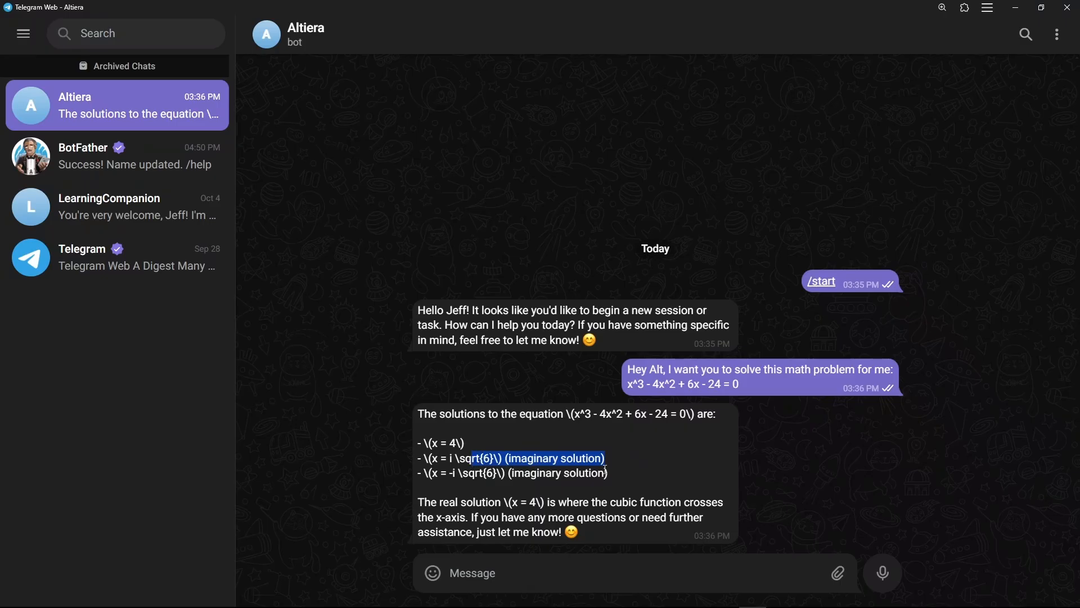
left_click_drag(472, 462, 582, 485)
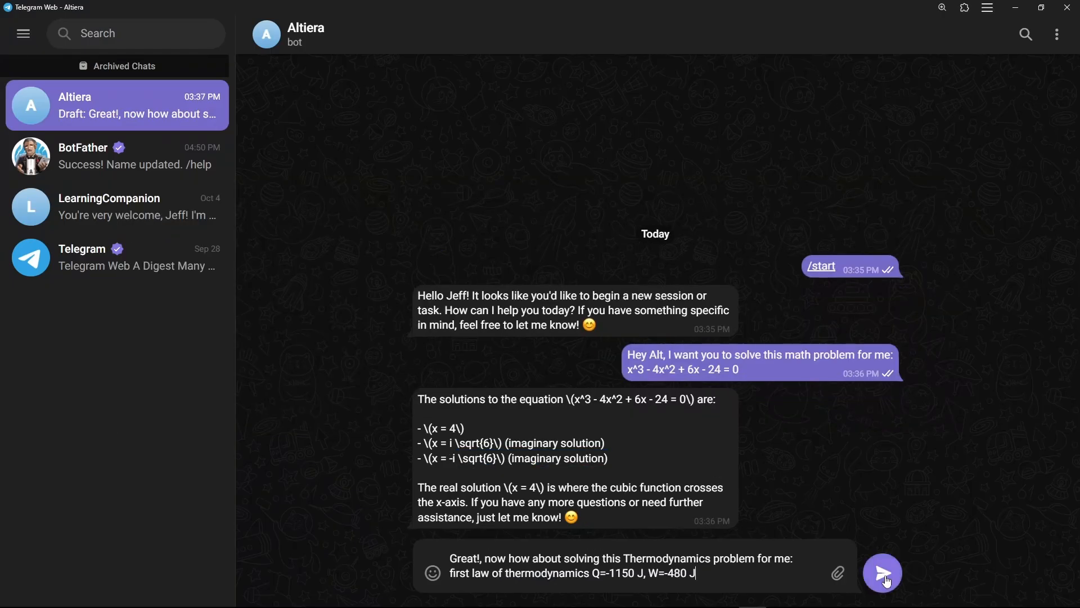
- Send Altiera the thermodynamics problem "first law of thermodynamics Q=-1150 J, W=-480 J" and examine the internal energy result in its reply
key("Return")
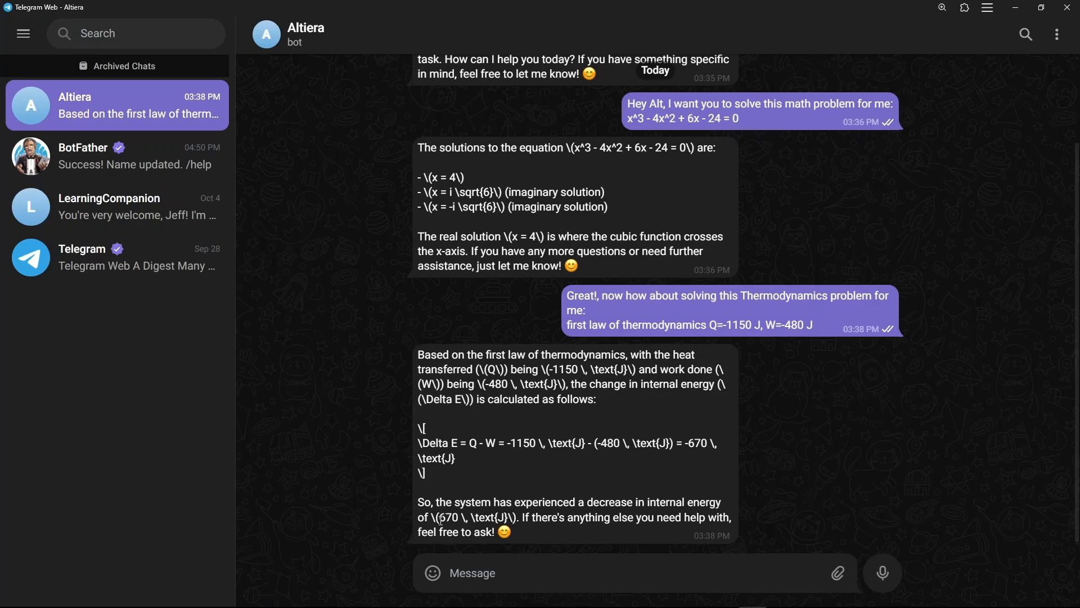
left_click_drag(440, 517, 508, 517)
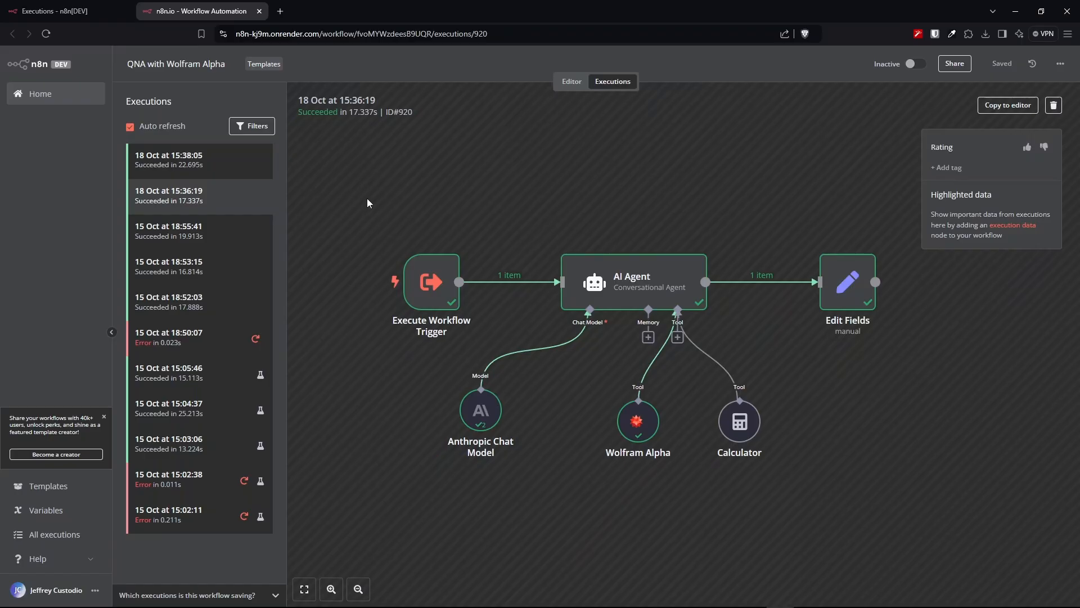
- Switch to the QNA with Wolfram Alpha execution in n8n, examine the Execute Workflow Trigger's query output, and return to the canvas
double_click(432, 297)
left_click_drag(447, 170, 325, 164)
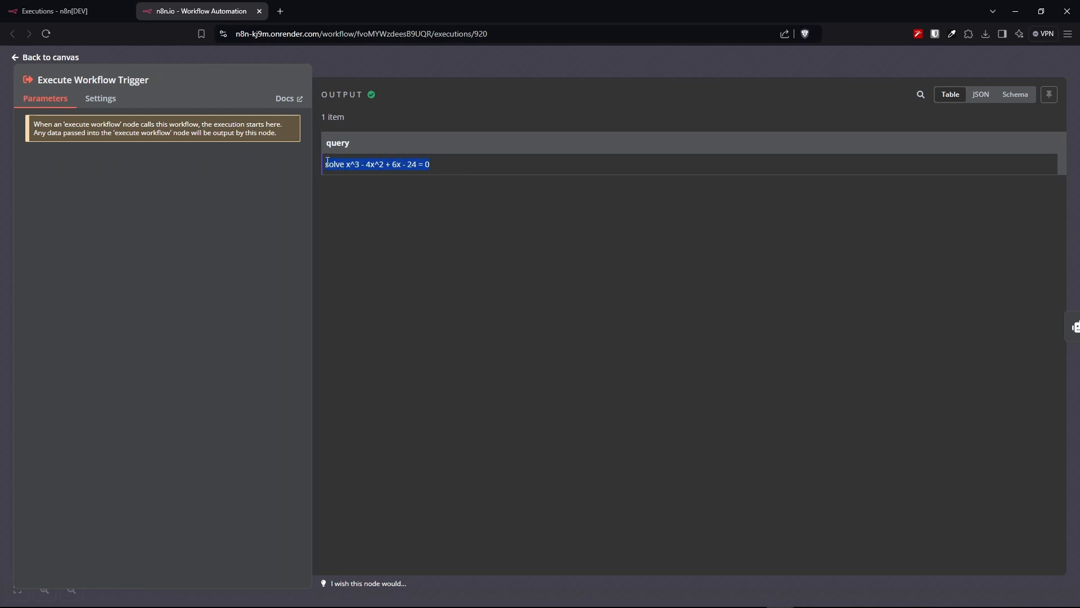
left_click(398, 255)
left_click(26, 58)
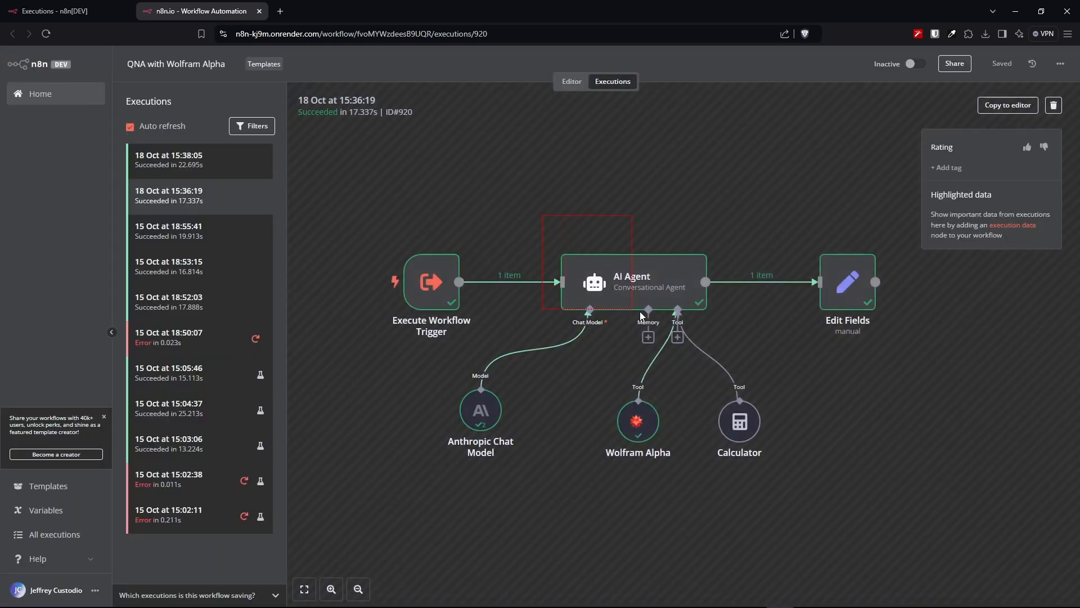
- Open the AI Agent node, look over its agent type, query expression and system message, and close it
left_click_drag(742, 335, 743, 336)
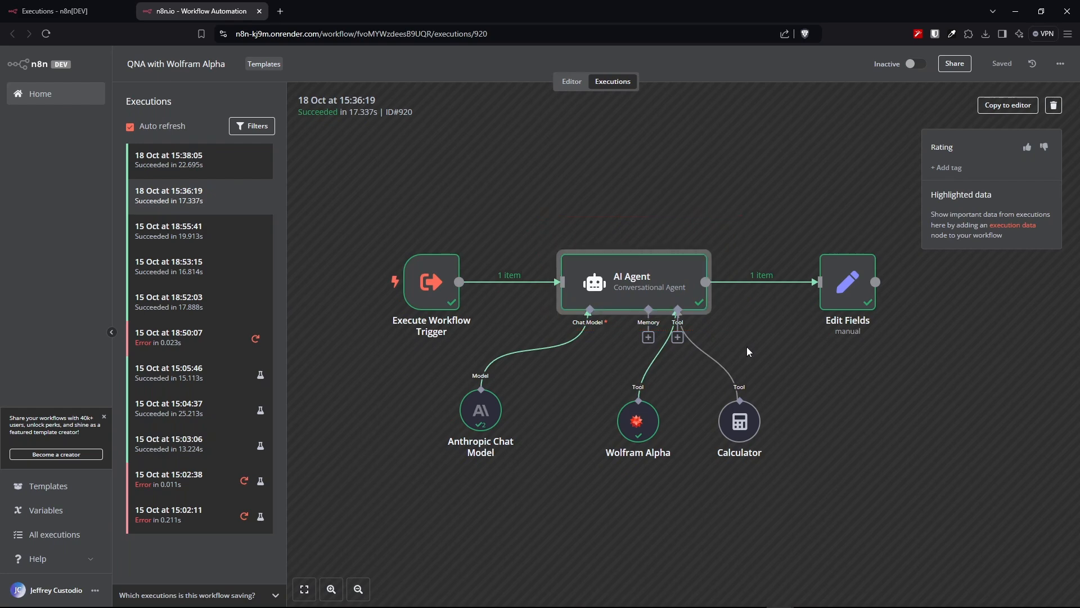
double_click(622, 290)
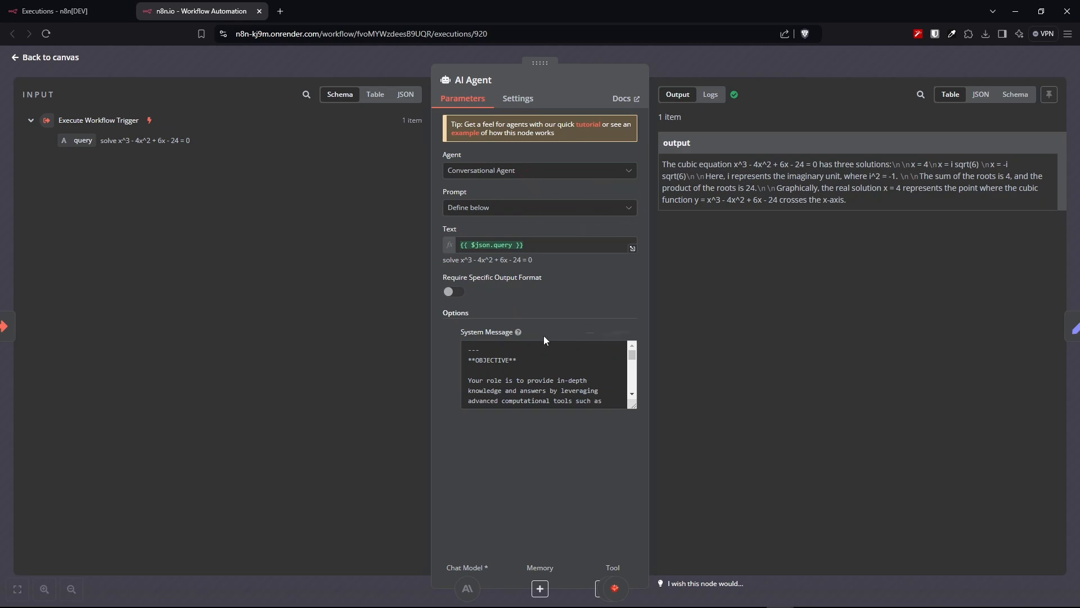
key("Escape")
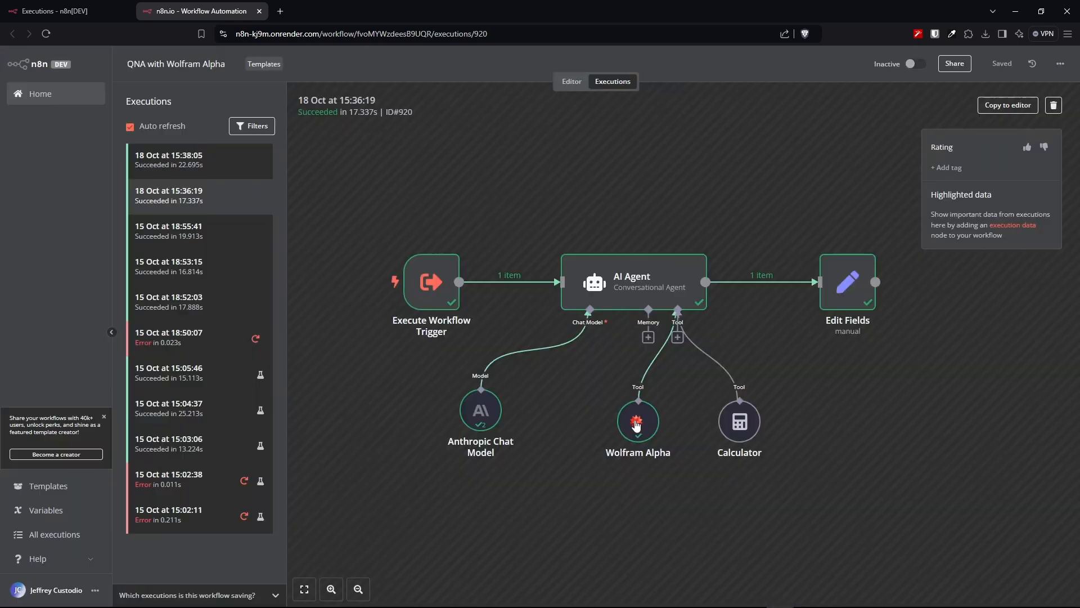
- Open the Wolfram Alpha tool node, examine its credential and the response it returned for the equation, and close it
double_click(637, 426)
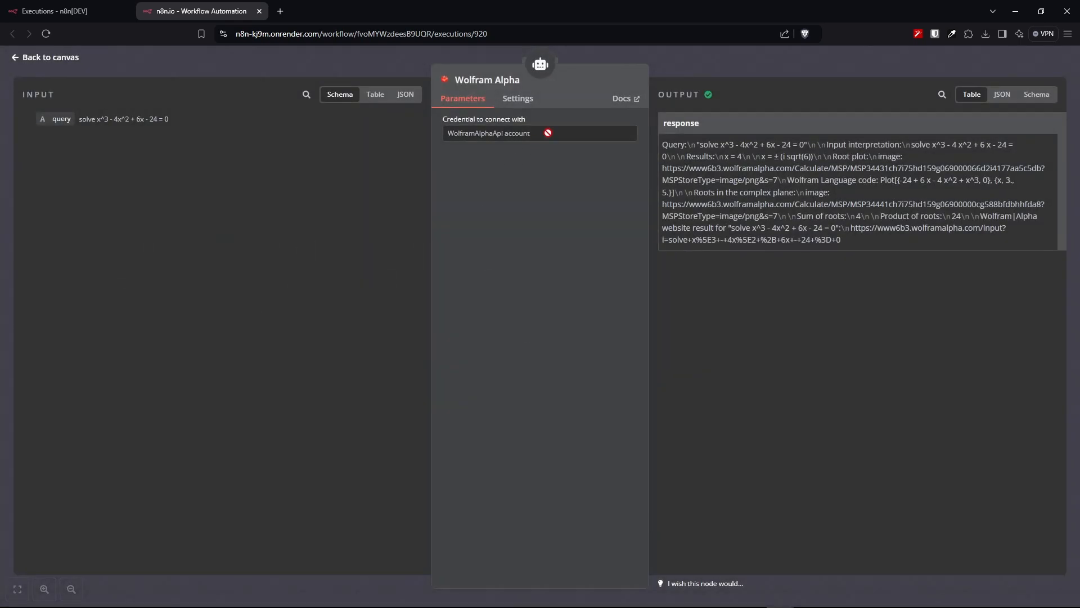
left_click_drag(548, 133, 440, 134)
left_click(513, 247)
left_click_drag(667, 145, 848, 263)
key("Escape")
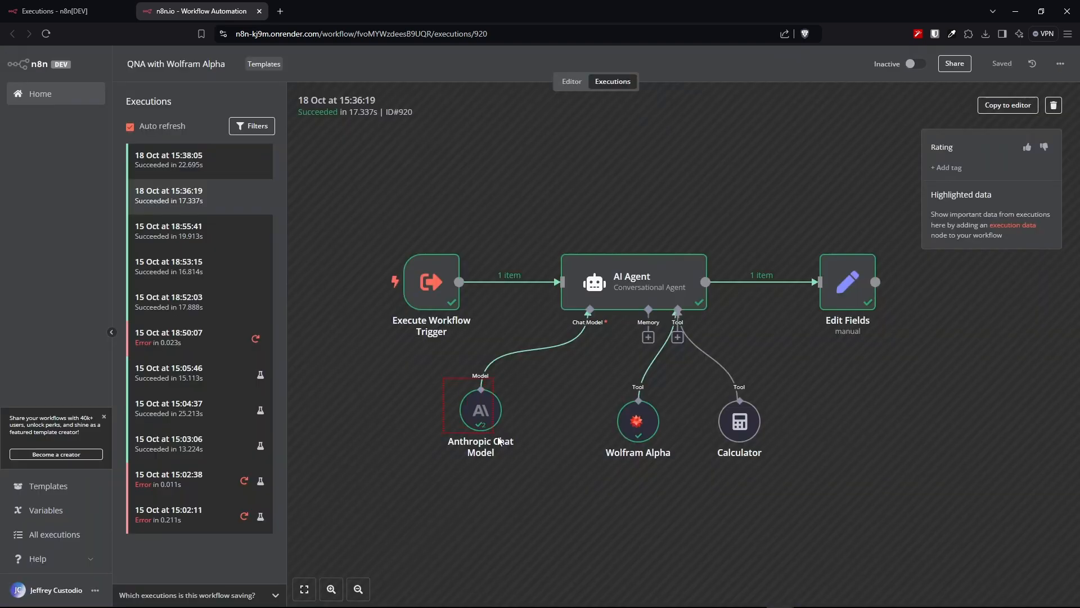
- Examine the model selected in the Anthropic Chat Model node, and read the objective and context in the AI Agent's system message
double_click(483, 413)
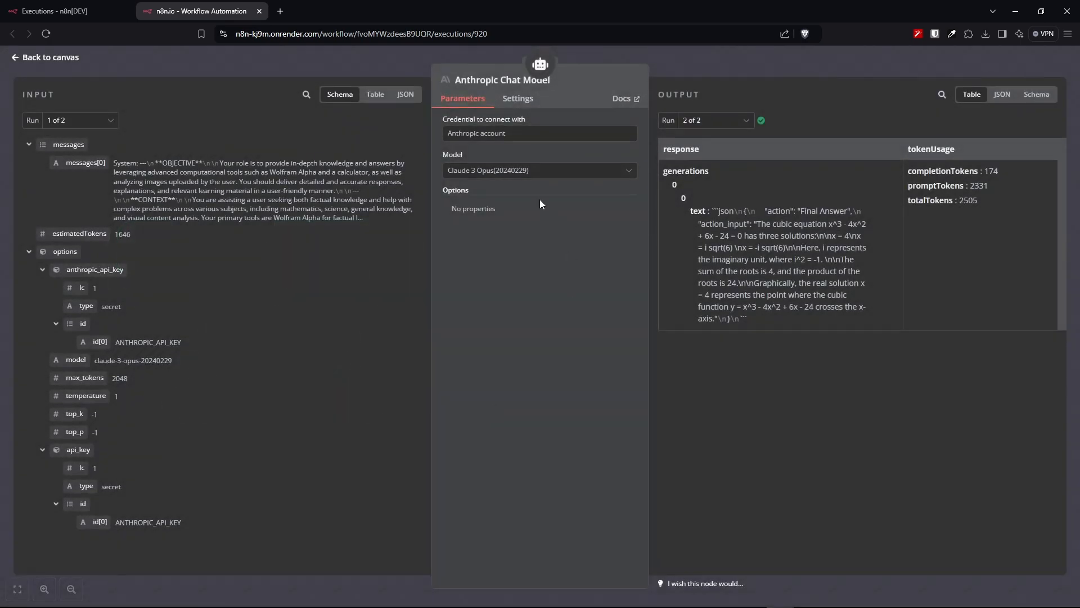
left_click_drag(524, 169, 457, 170)
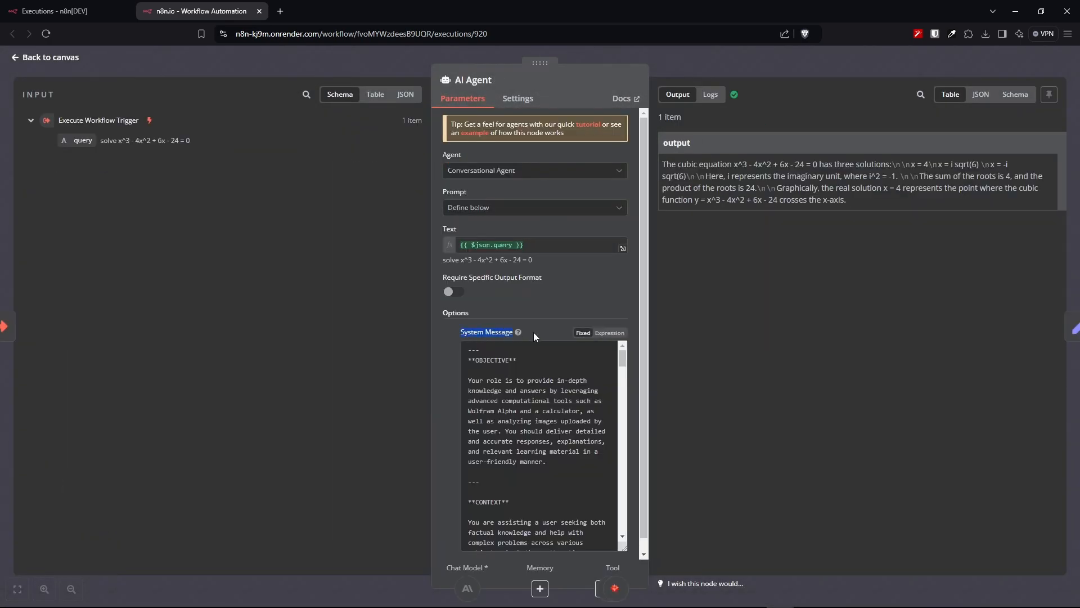
scroll(524, 385, "down", 1)
scroll(525, 386, "down", 3)
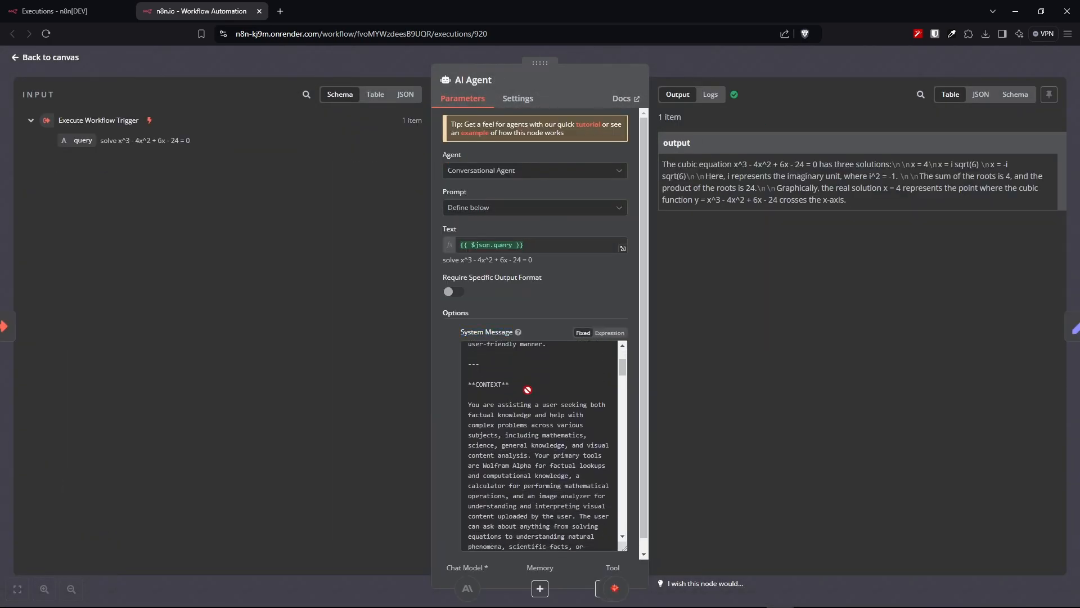
scroll(629, 300, "down", 1)
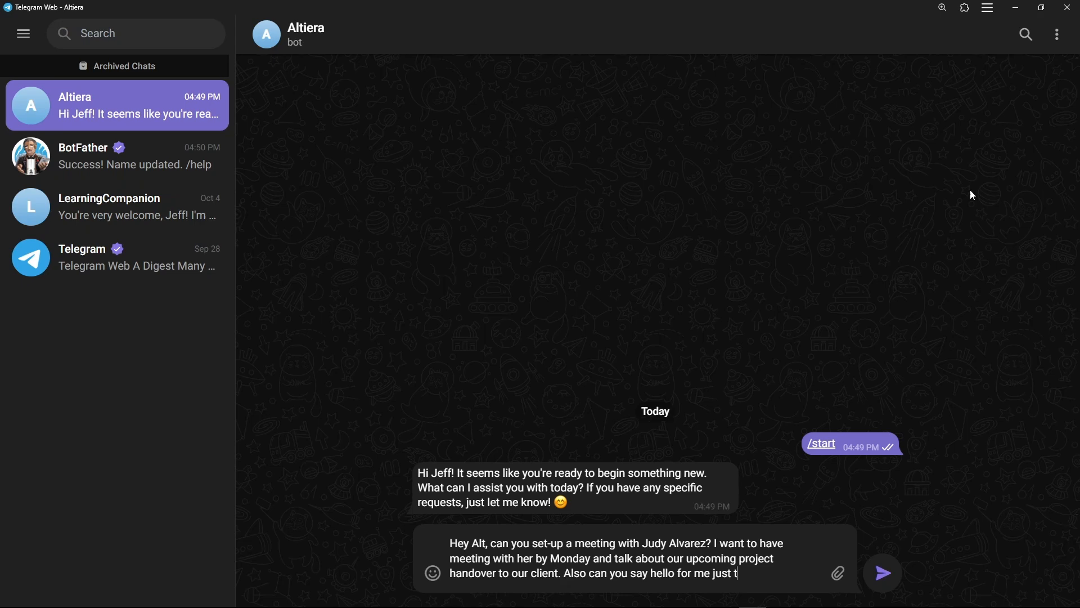
- Ask Altiera in Telegram to schedule a Monday project handover meeting with the named contact and say hello, then send "Thanks Alt that's great help!"
type("o catch up")
type(".")
key("Return")
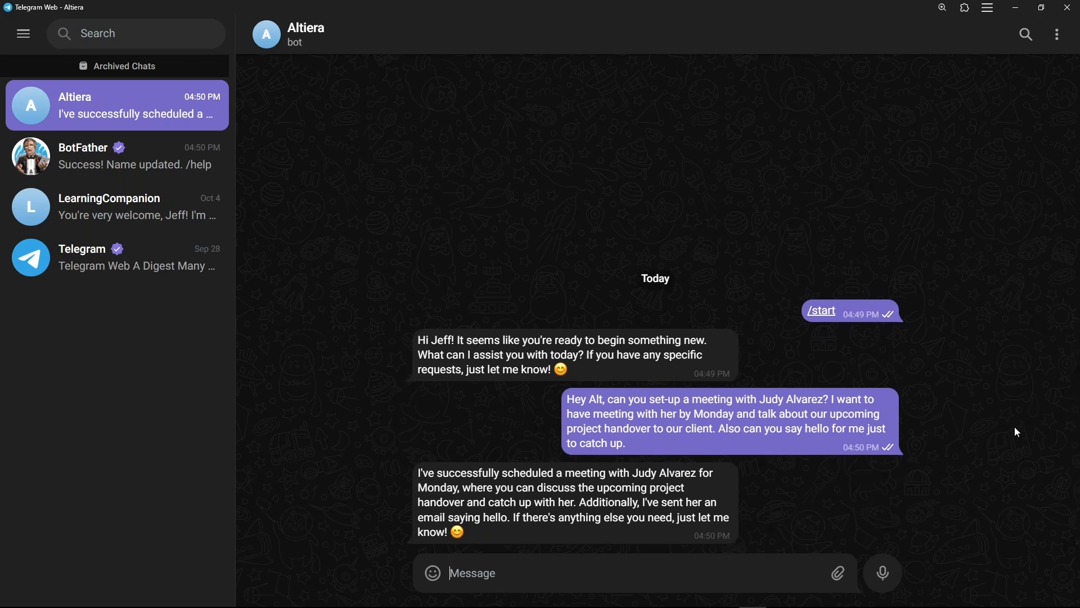
type("Thanks Alt that's great help!")
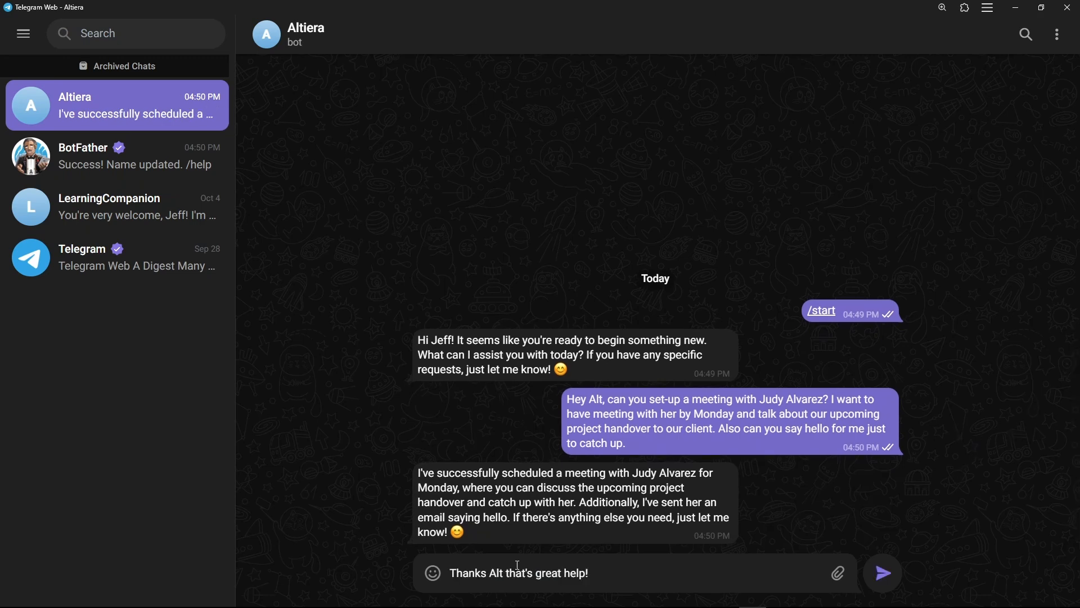
key("Return")
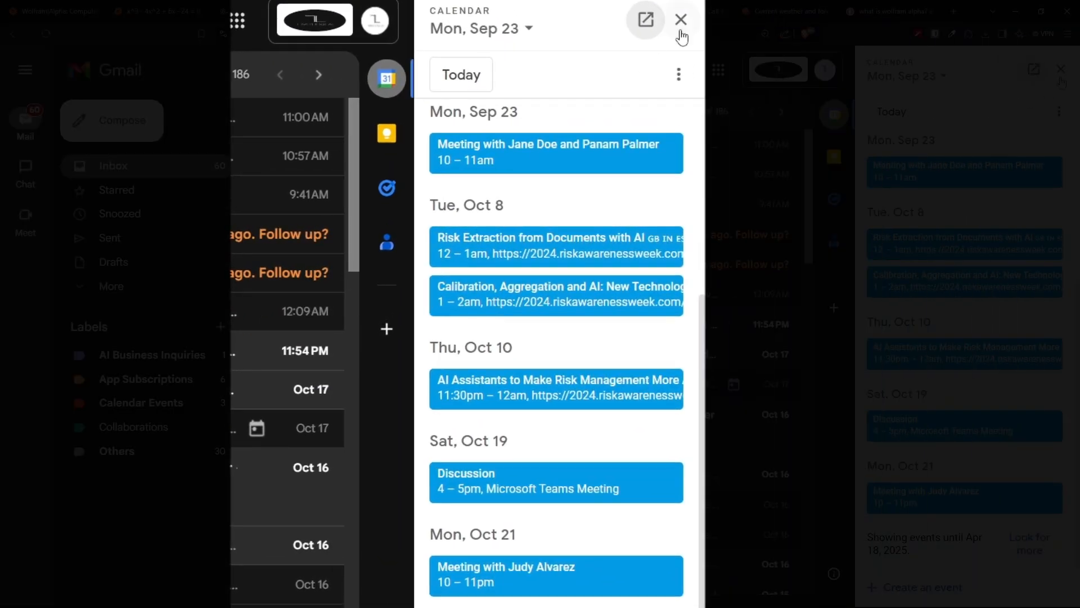
- Open the Monday, October 21 meeting in Gmail's Calendar side view and examine its title, time and description
left_click(485, 579)
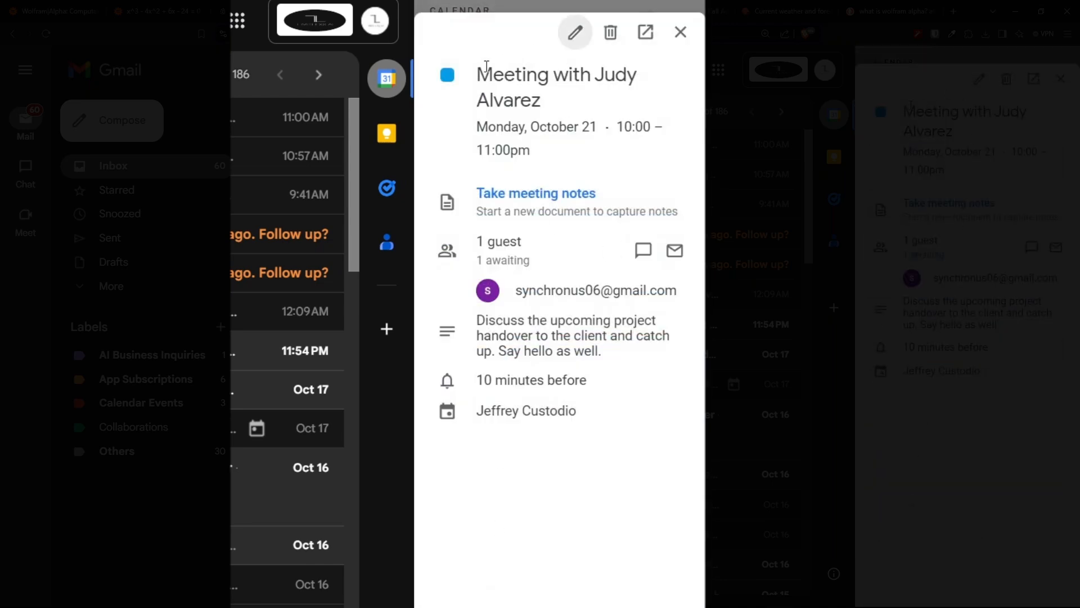
left_click_drag(487, 66, 603, 145)
left_click_drag(477, 315, 483, 337)
left_click(500, 465)
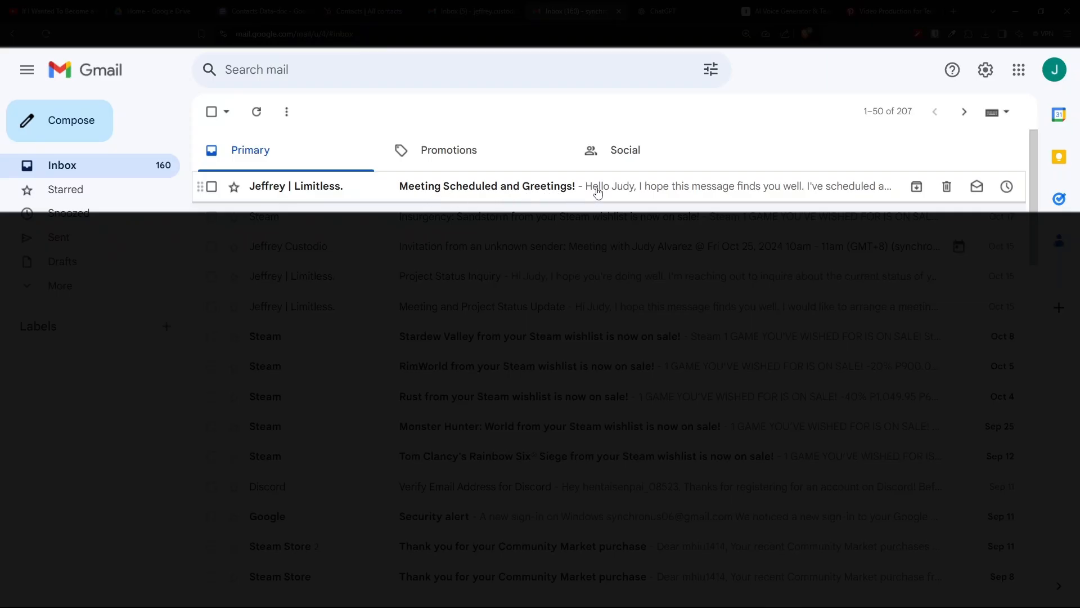
- Open the "Meeting Scheduled and Greetings!" email in the Gmail inbox and read its message
left_click(385, 194)
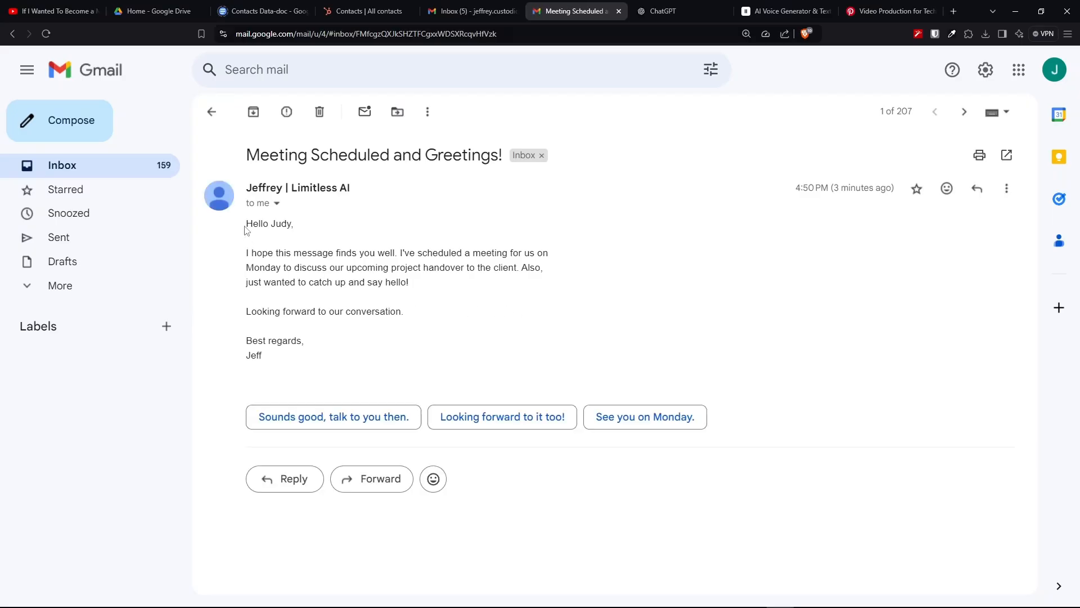
left_click_drag(246, 227, 284, 237)
left_click(362, 246)
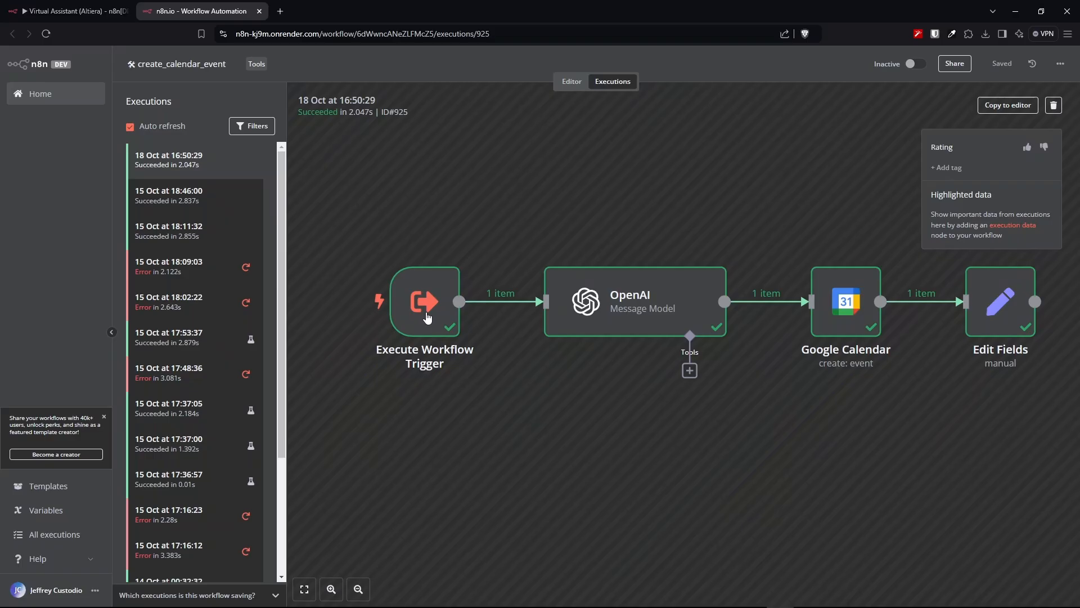
- In n8n's create_calendar_event execution, open the Execute Workflow Trigger, examine the start, end, attendees, description and summary it received, and close it
left_click(425, 315)
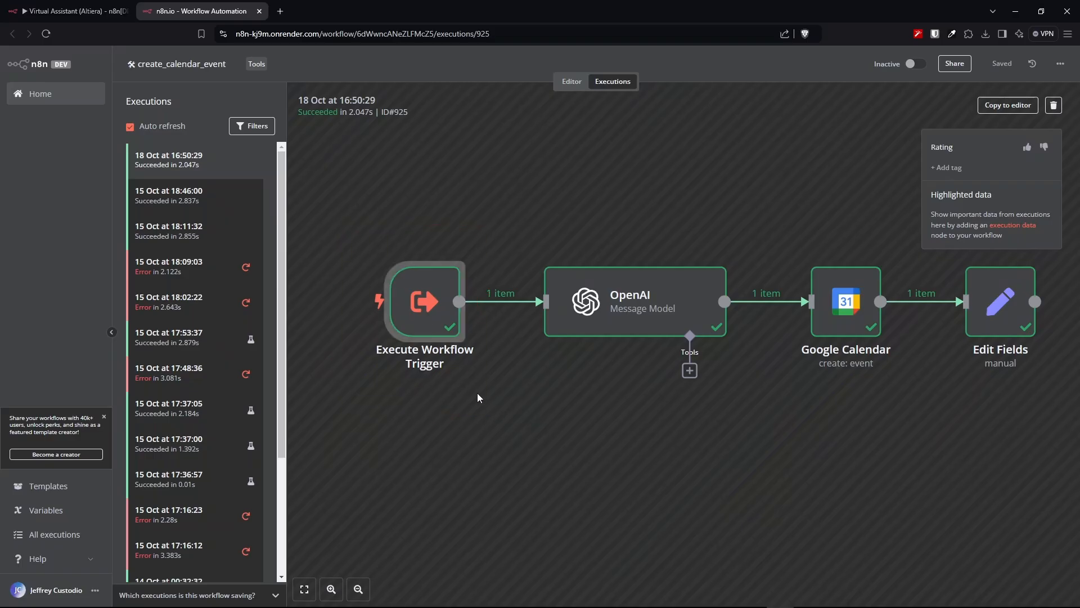
double_click(426, 315)
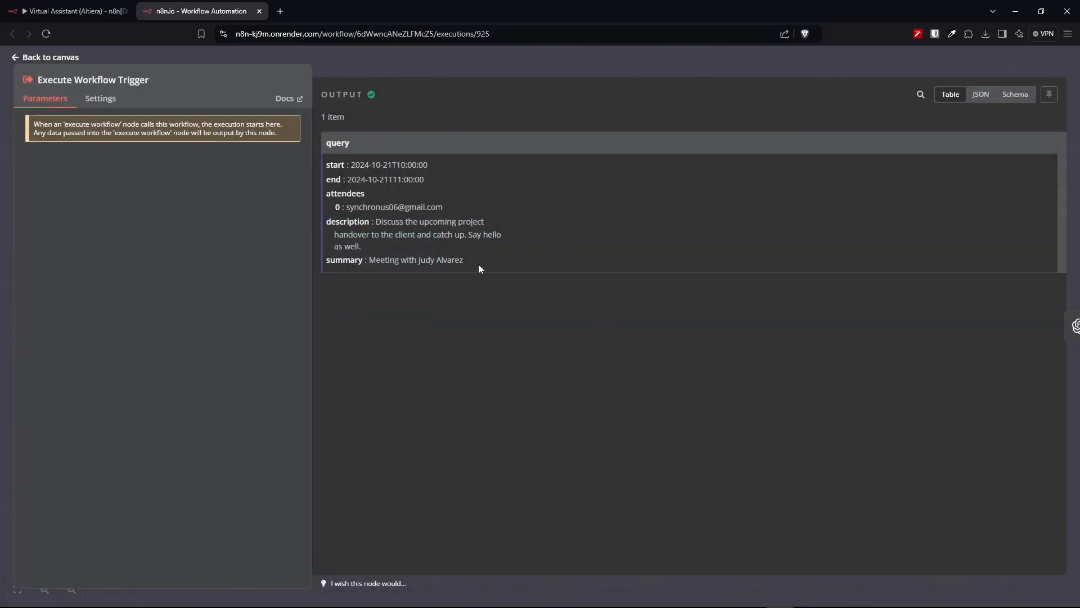
left_click_drag(478, 264, 328, 167)
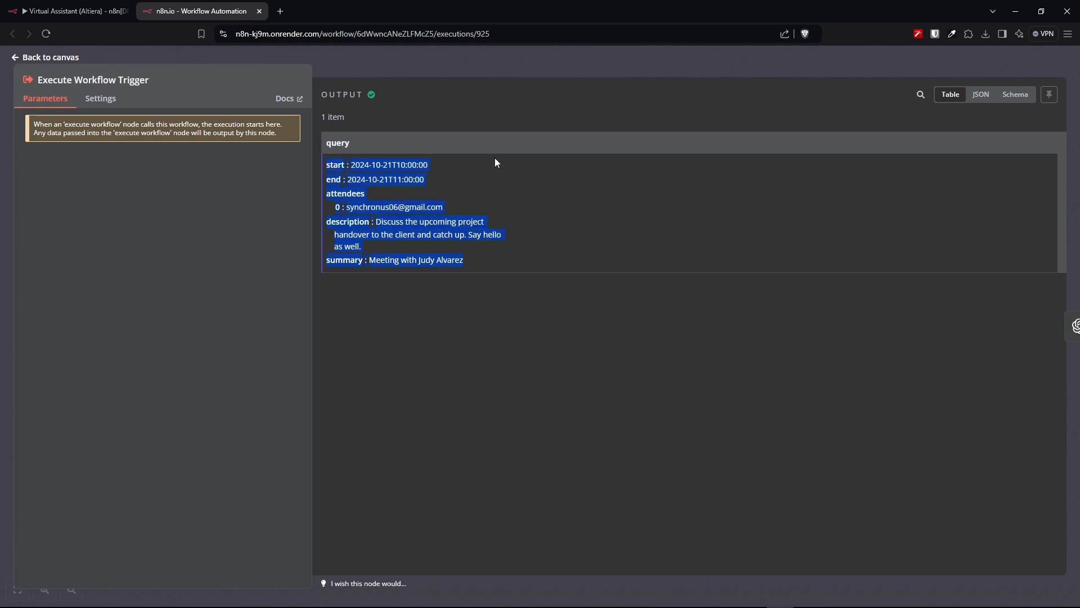
left_click_drag(450, 171, 329, 180)
left_click_drag(469, 207, 341, 208)
left_click_drag(504, 227, 346, 243)
left_click(386, 253)
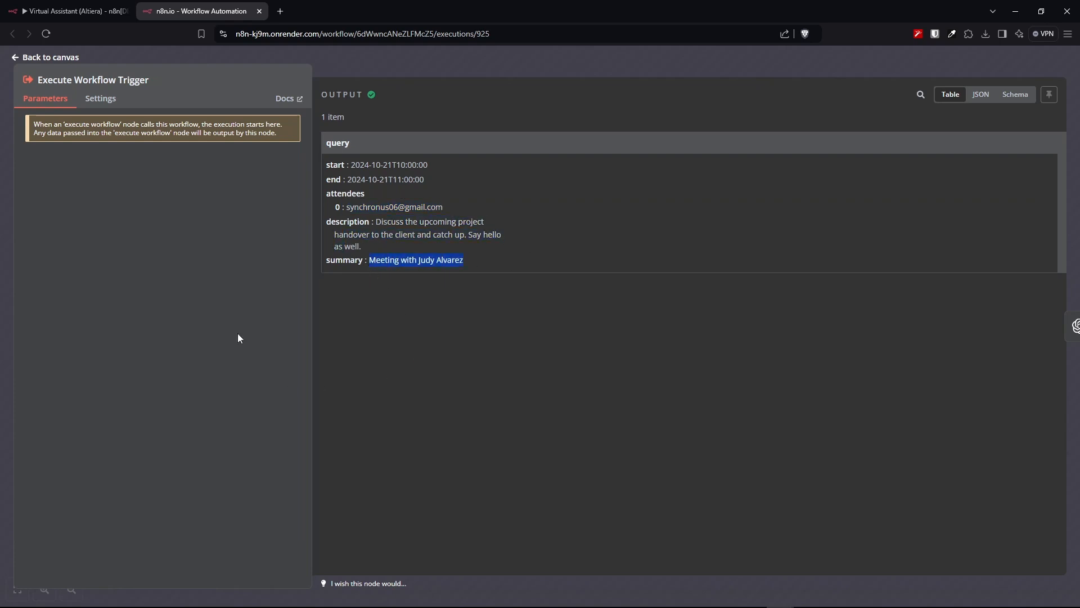
left_click(49, 57)
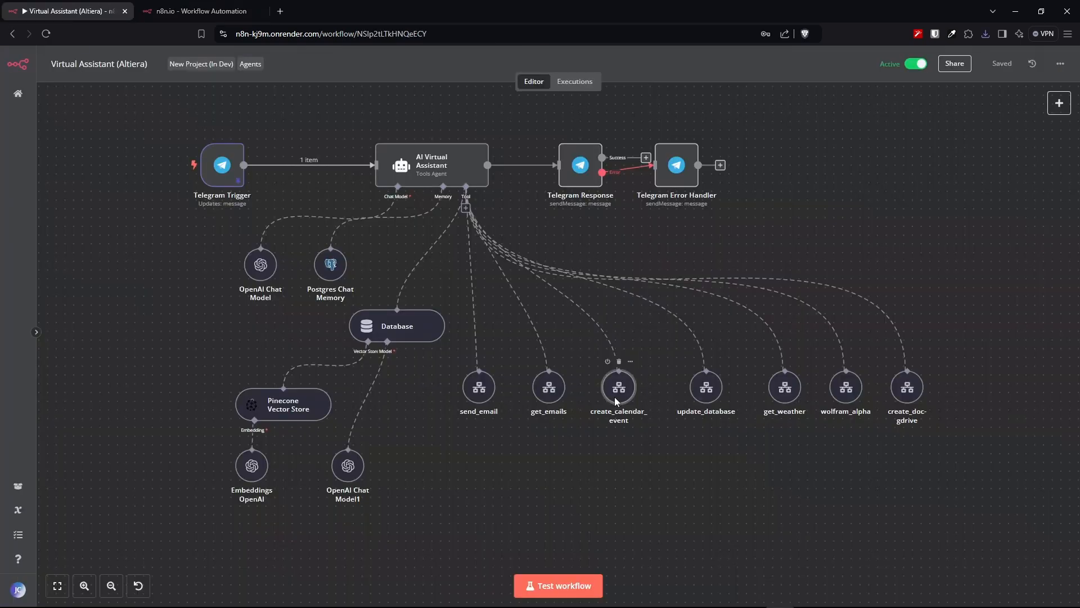
- Open the create_calendar_event tool in the Virtual Assistant (Altiera) workflow and examine its Specify Input Schema setting and explanation
double_click(615, 398)
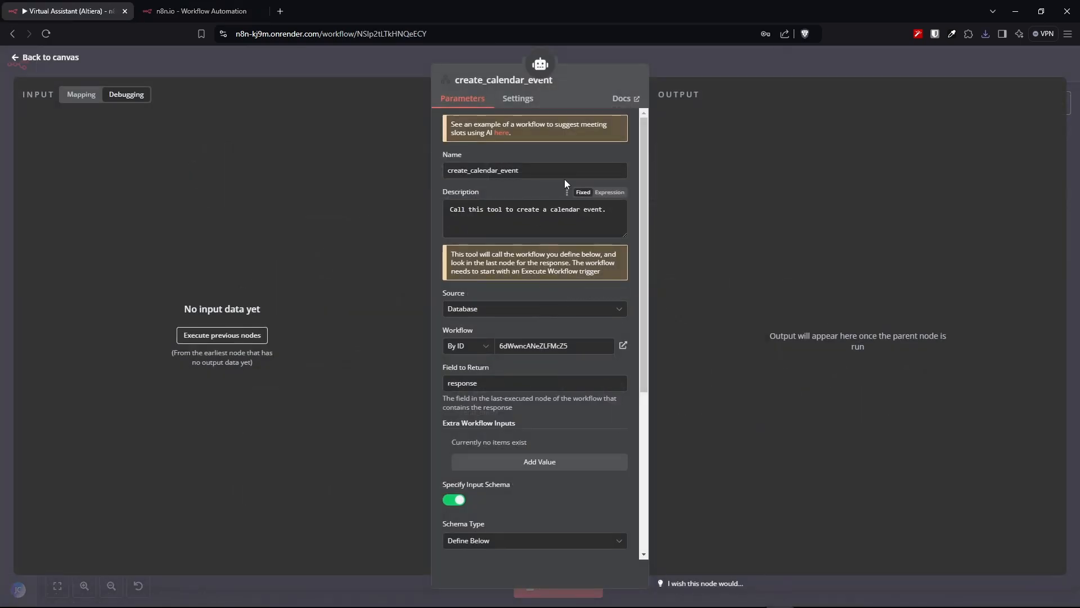
scroll(549, 191, "down", 4)
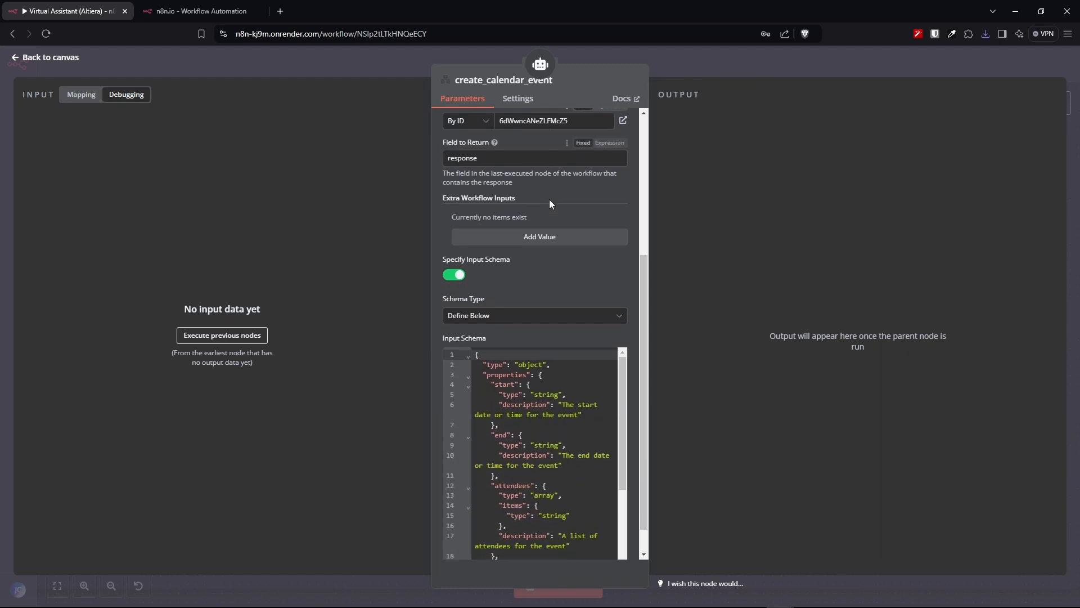
scroll(546, 219, "down", 1)
left_click_drag(469, 224, 443, 226)
left_click(511, 241)
mouse_move(516, 226)
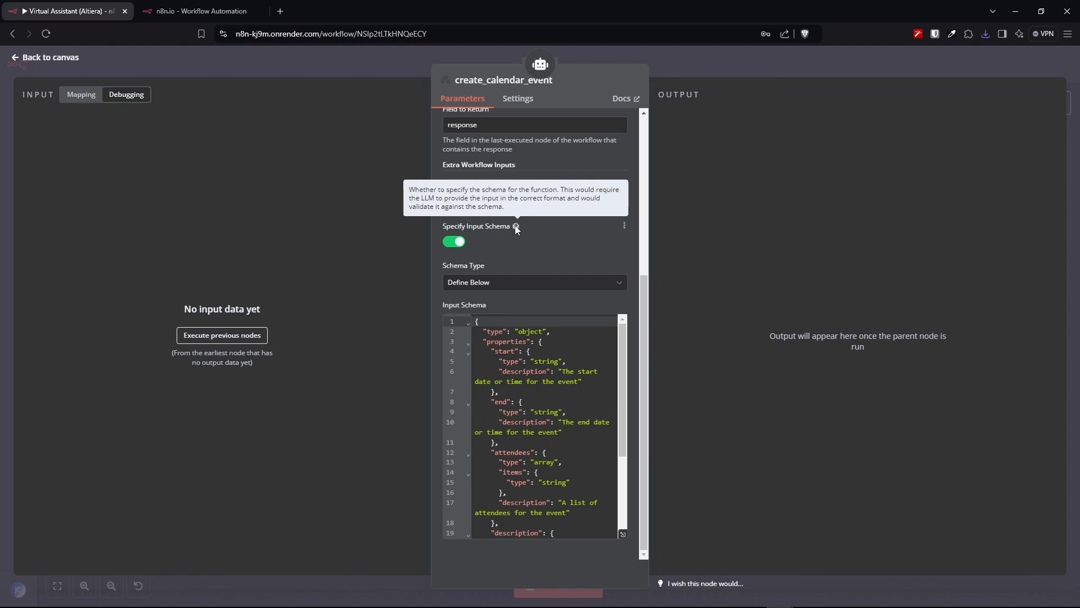
- Expand the tool's input schema, examine the event properties it defines, and close the enlarged view
left_click(568, 351)
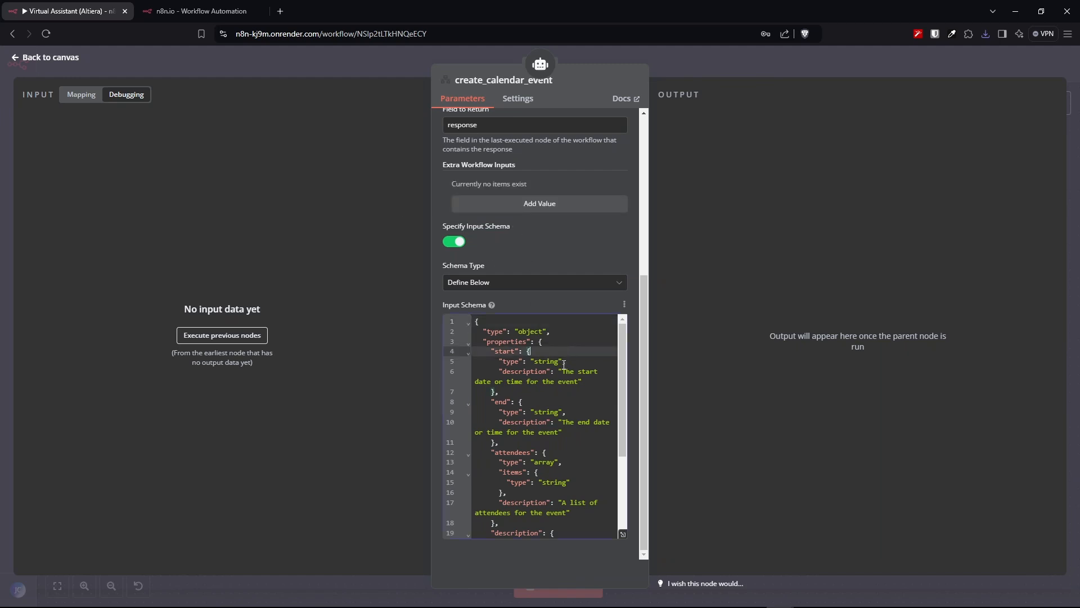
left_click(623, 533)
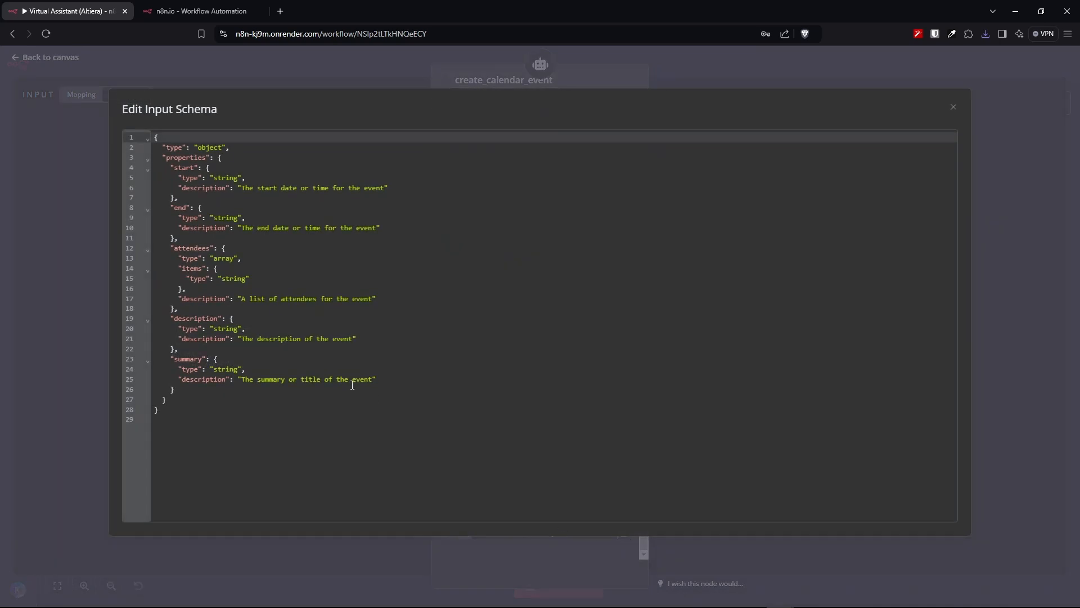
left_click_drag(223, 401, 225, 138)
left_click(333, 453)
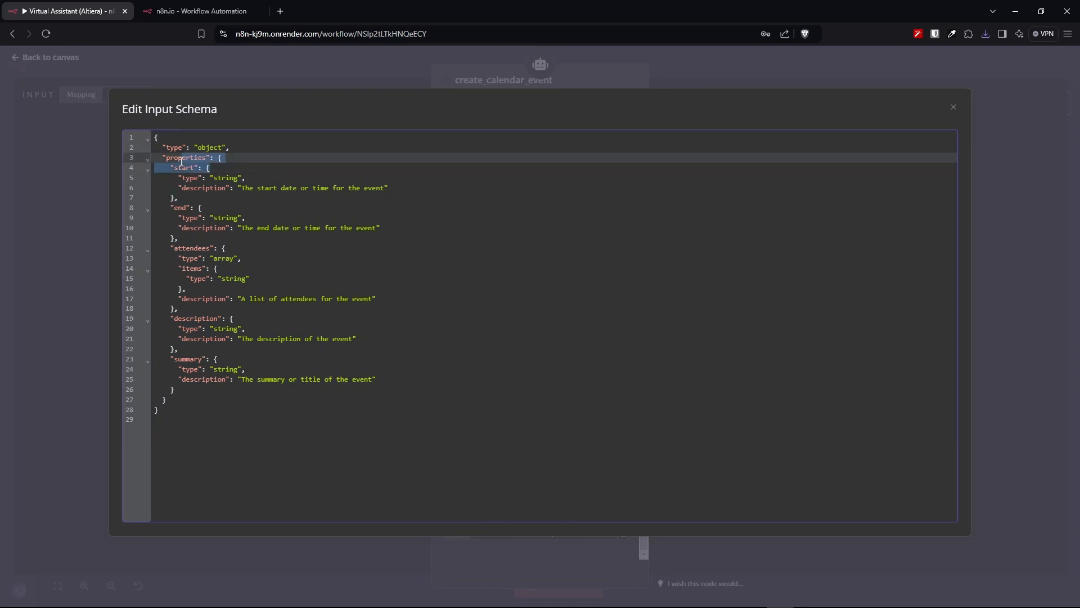
left_click(954, 108)
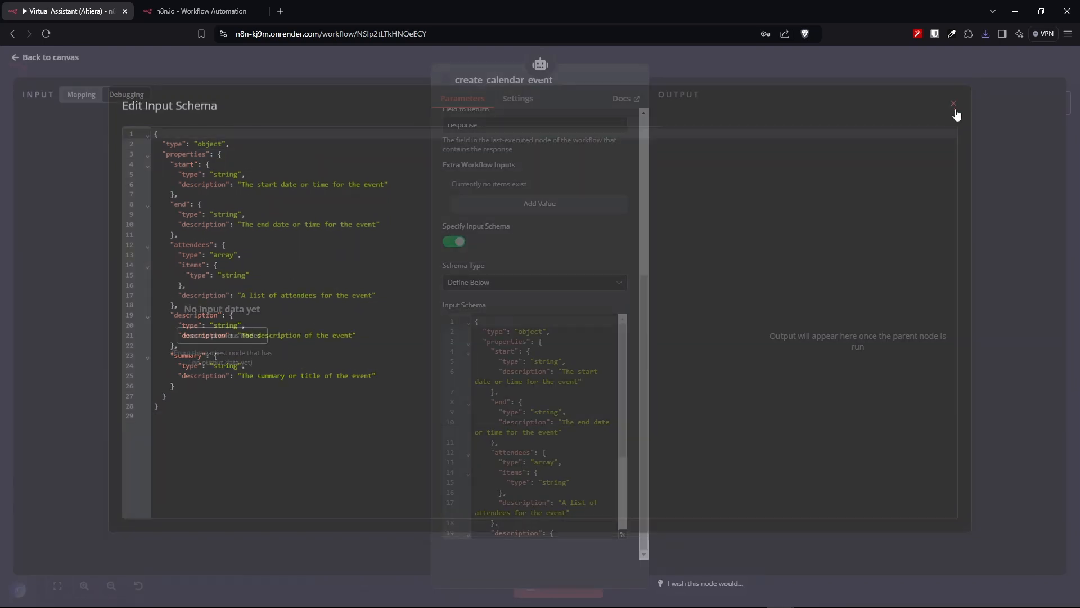
scroll(581, 452, "down", 5)
scroll(581, 451, "up", 5)
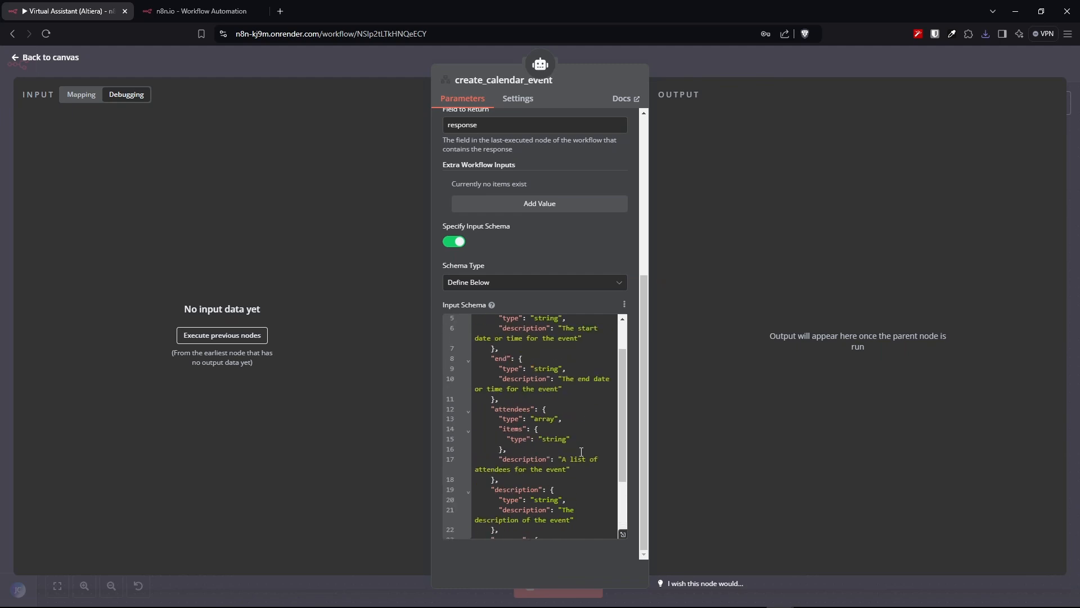
- Return to the create_calendar_event execution, open the OpenAI node, and examine each query parameter in its input
key("ctrl+Tab")
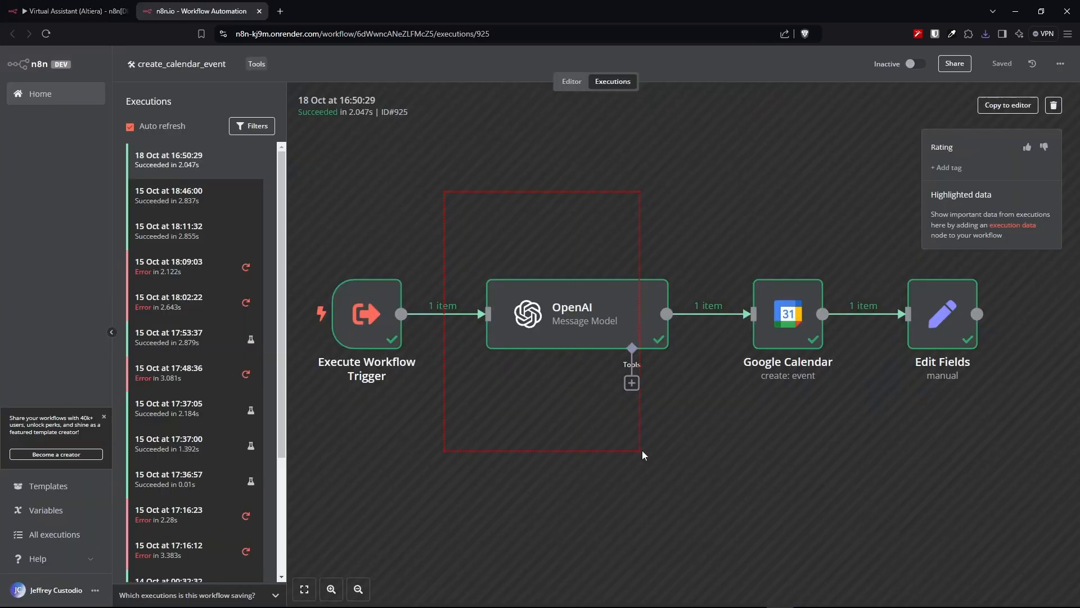
left_click_drag(713, 428, 714, 429)
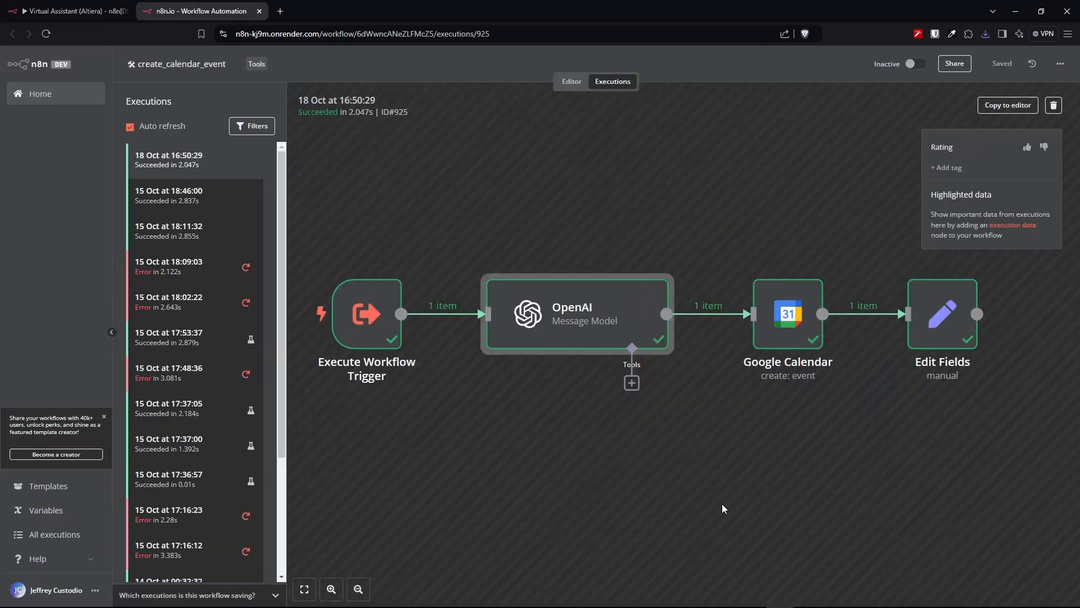
double_click(573, 319)
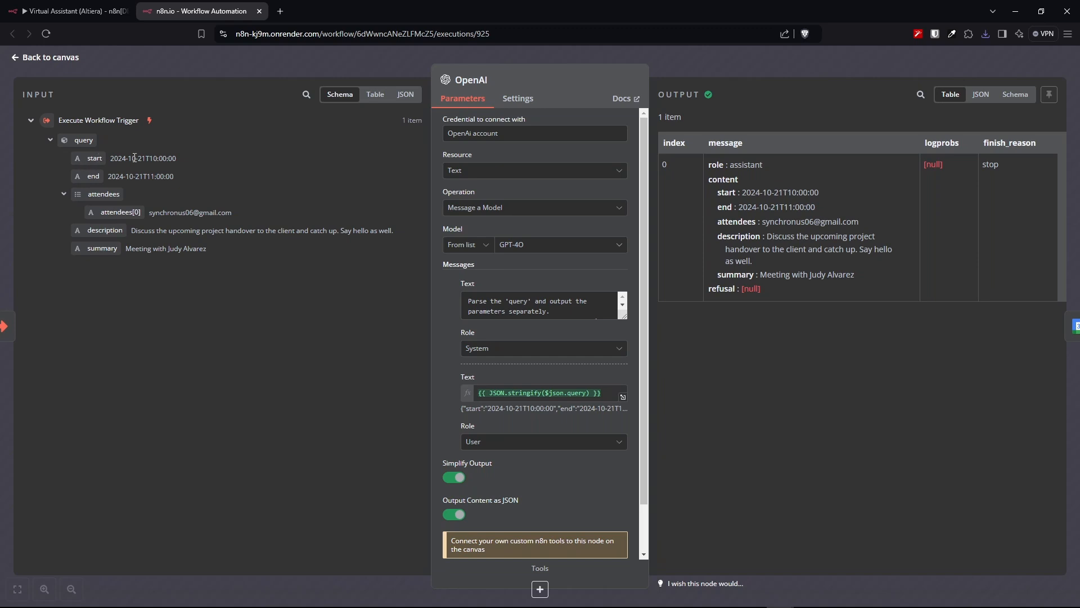
left_click_drag(152, 162, 110, 159)
left_click_drag(173, 176, 112, 177)
left_click_drag(236, 215, 186, 216)
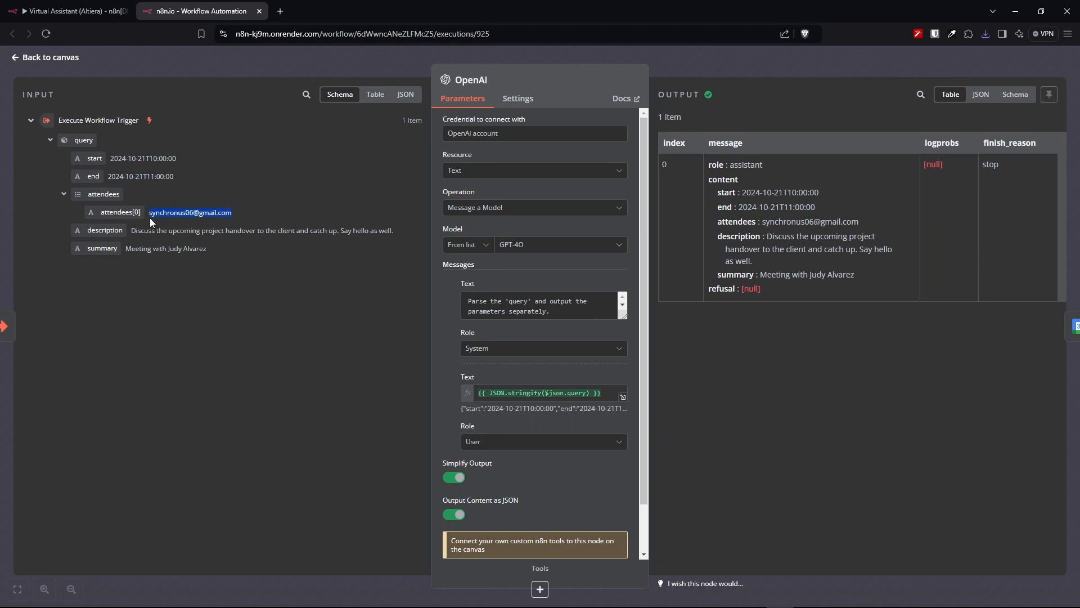
left_click_drag(394, 232, 140, 239)
left_click_drag(224, 252, 141, 253)
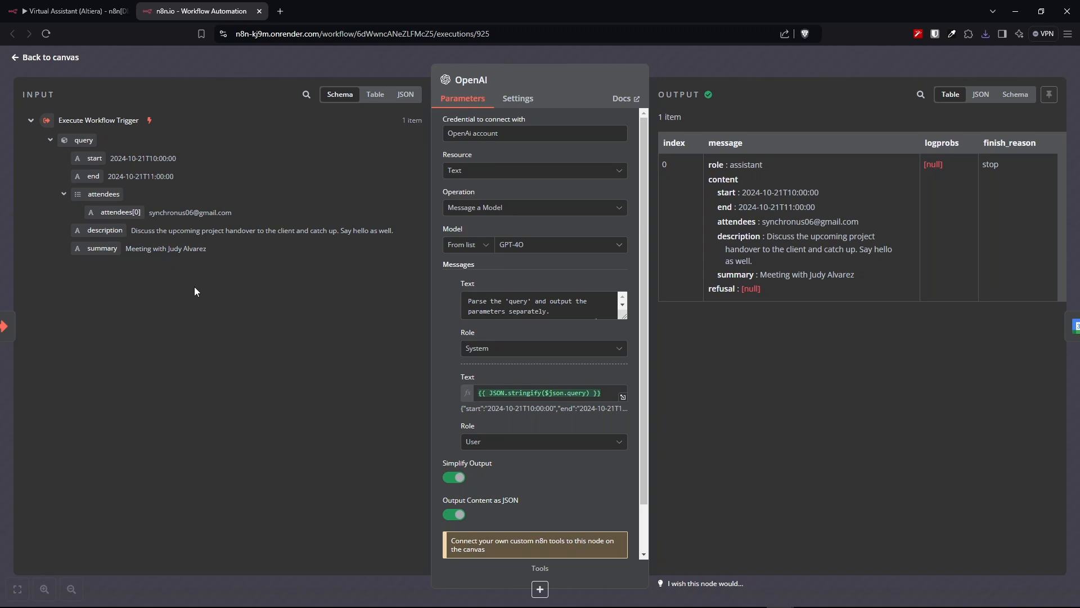
- Enlarge the OpenAI node's system message to read its parsing instructions, compare them with the output parameters, and close the node
left_click_drag(554, 315, 497, 312)
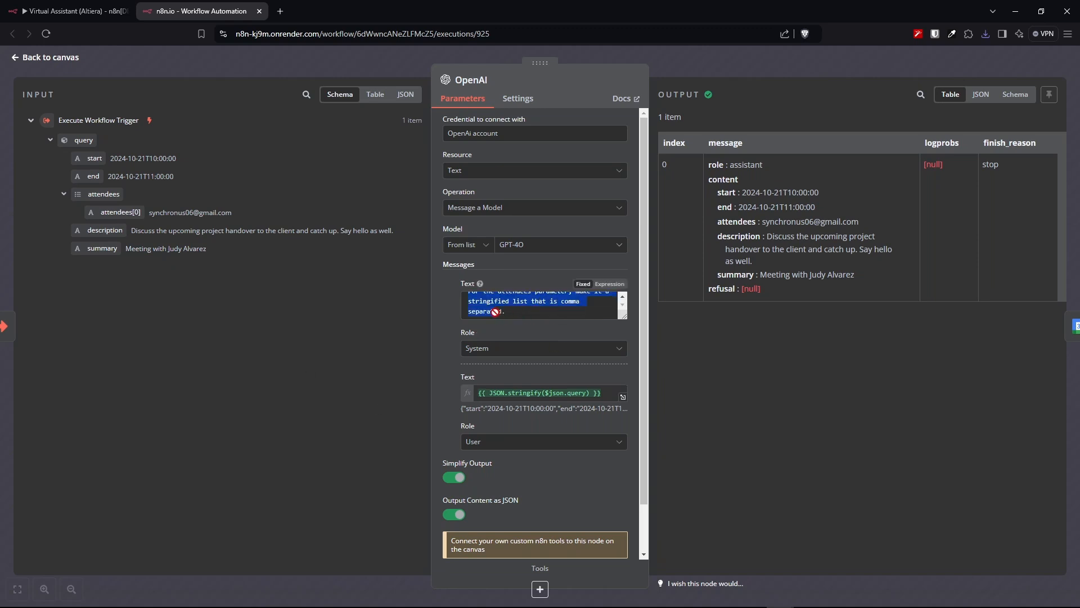
scroll(551, 315, "up", 2)
left_click_drag(617, 315, 625, 360)
left_click(561, 347)
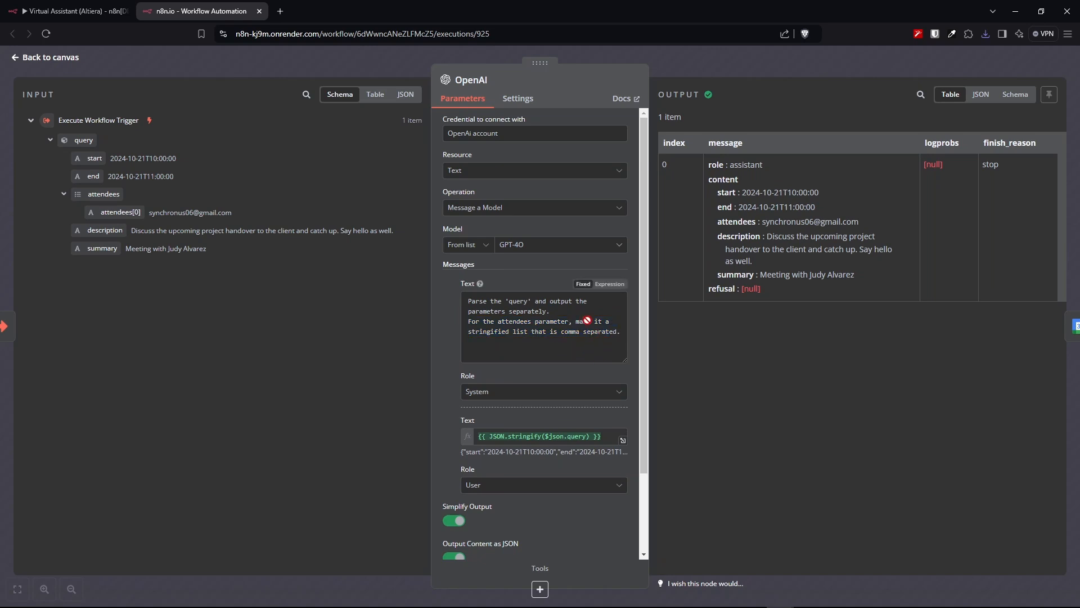
scroll(585, 321, "down", 3)
left_click_drag(725, 249, 761, 281)
left_click_drag(855, 274, 786, 275)
left_click(774, 385)
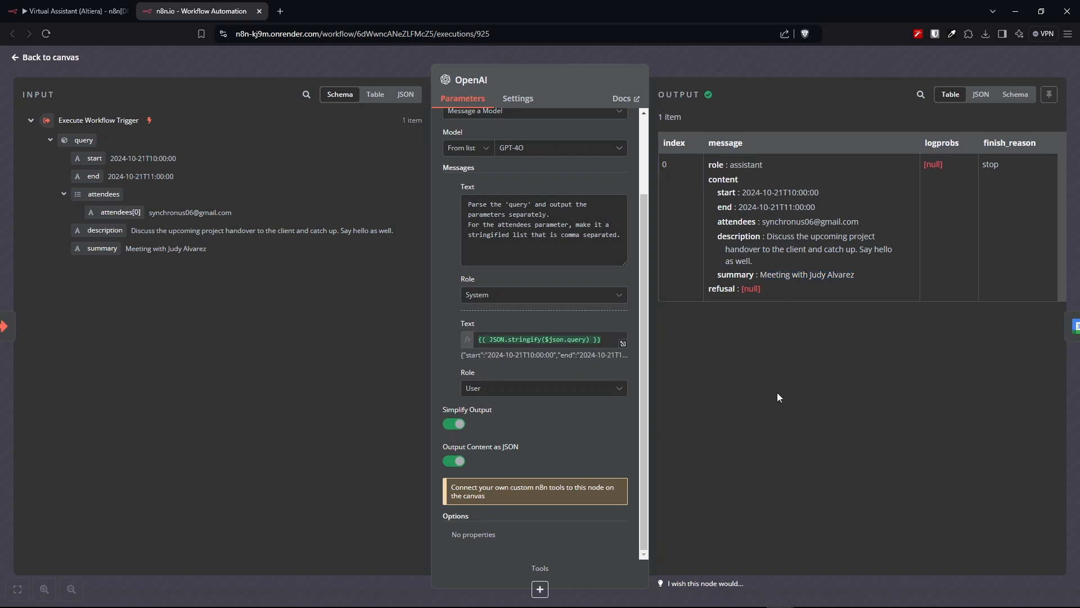
key("Escape")
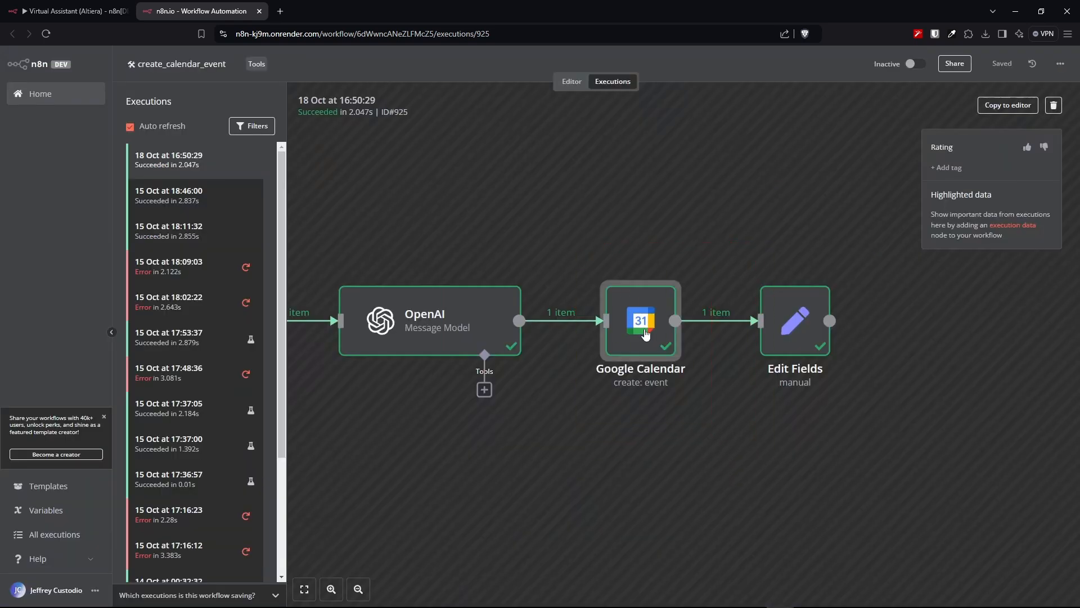
- Open the Google Calendar node and examine the start, end, attendees, description and summary values arriving from OpenAI
double_click(645, 332)
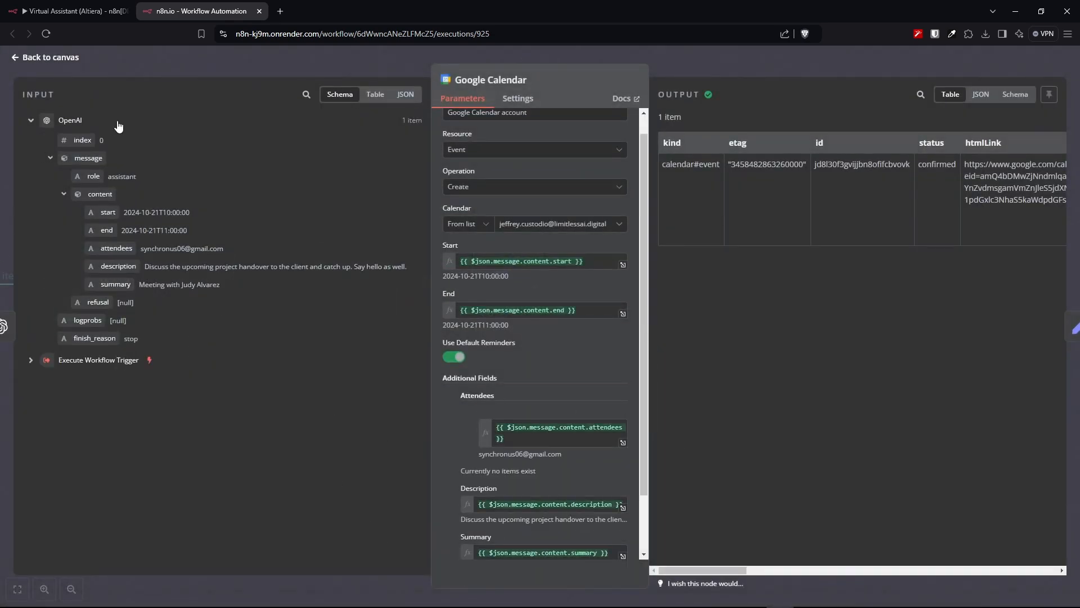
left_click_drag(213, 213, 122, 213)
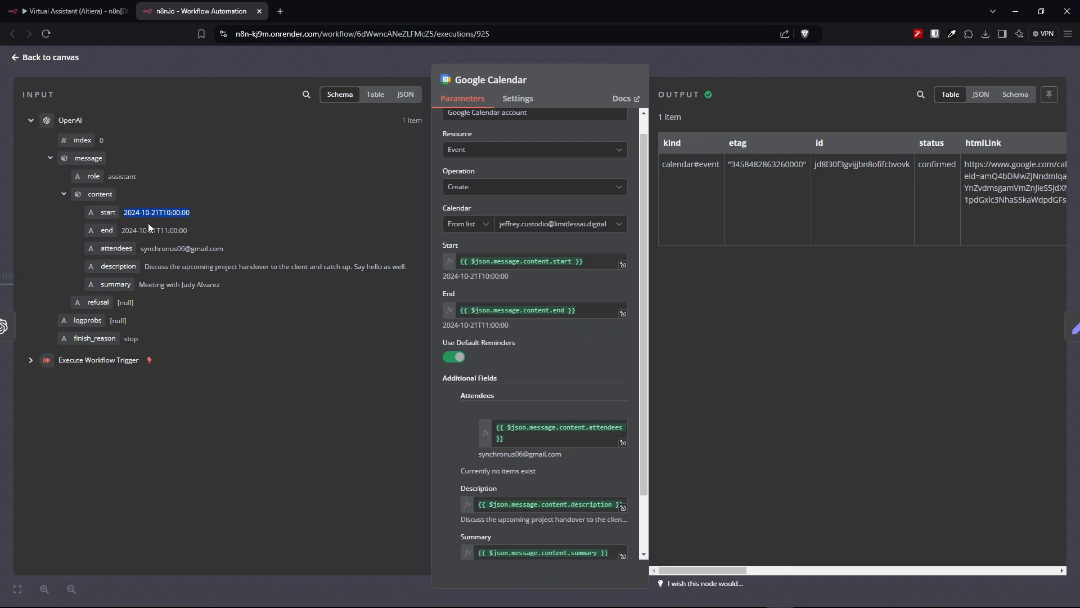
left_click_drag(197, 232, 121, 231)
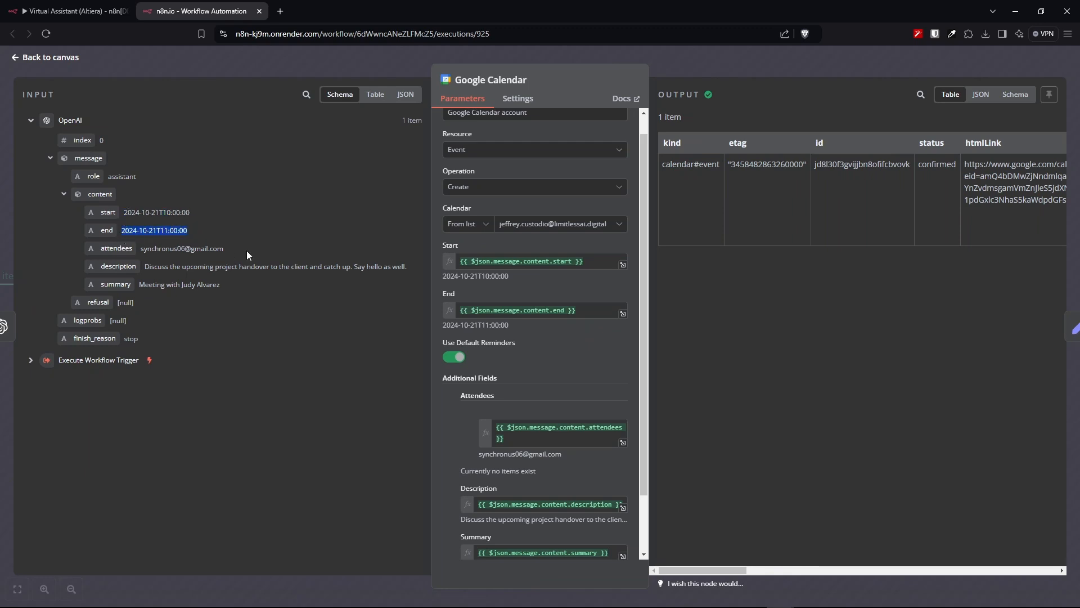
left_click_drag(224, 249, 140, 249)
left_click_drag(426, 267, 176, 281)
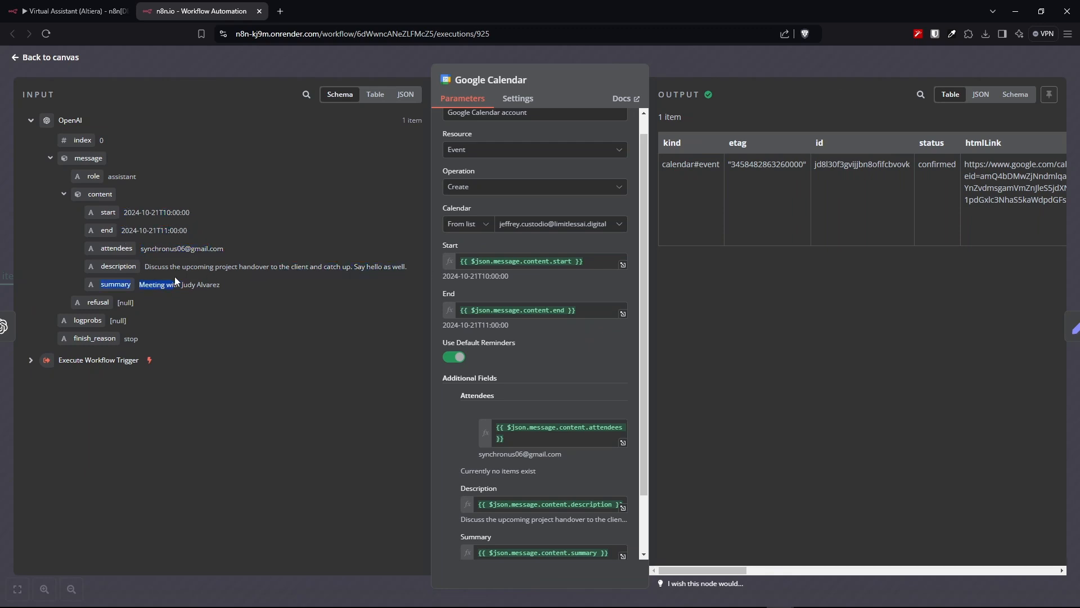
- Examine the expressions mapped to the calendar event's start, attendees, description and summary, then close the Google Calendar node
left_click(595, 262)
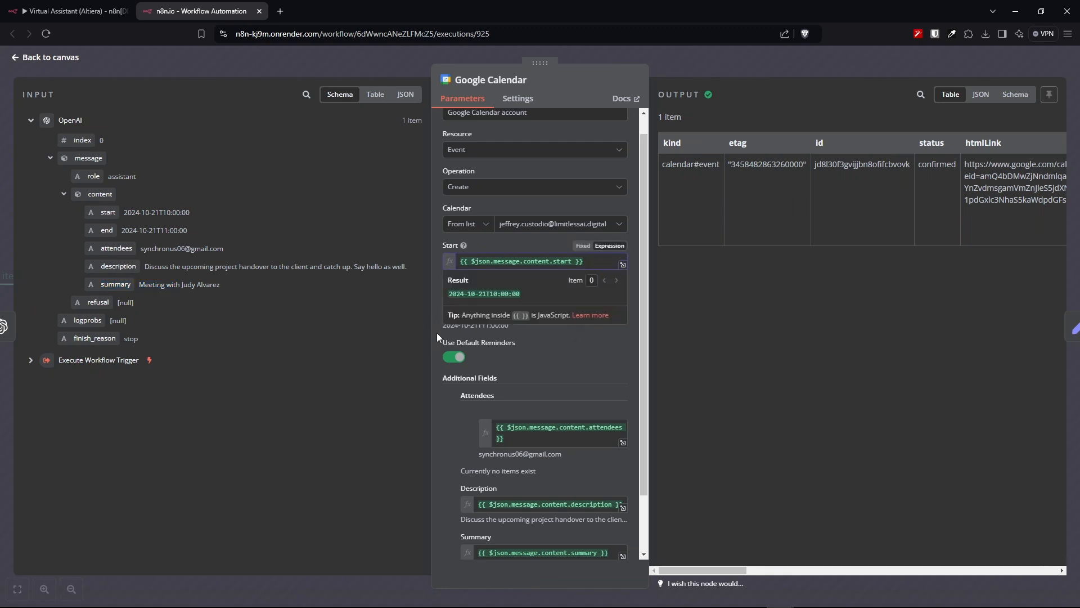
left_click(450, 427)
scroll(562, 431, "down", 2)
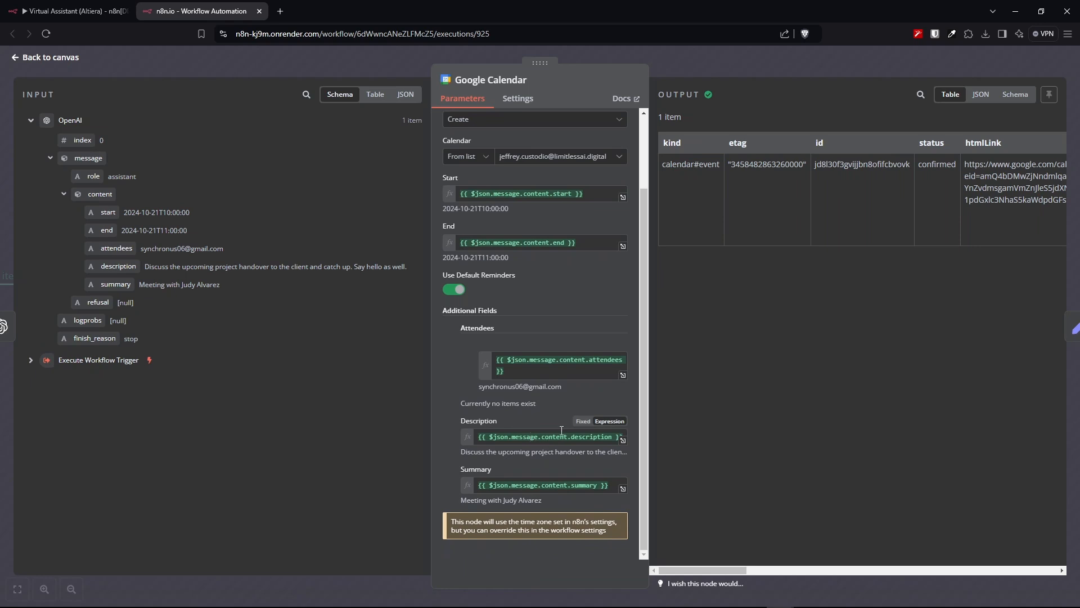
left_click_drag(497, 330, 457, 330)
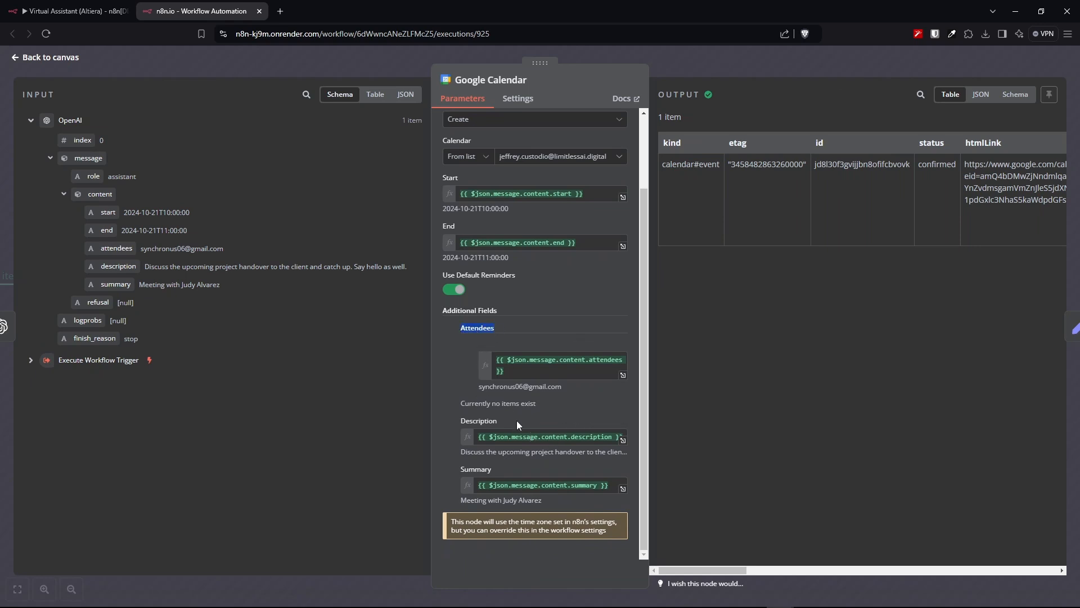
left_click_drag(505, 471, 451, 476)
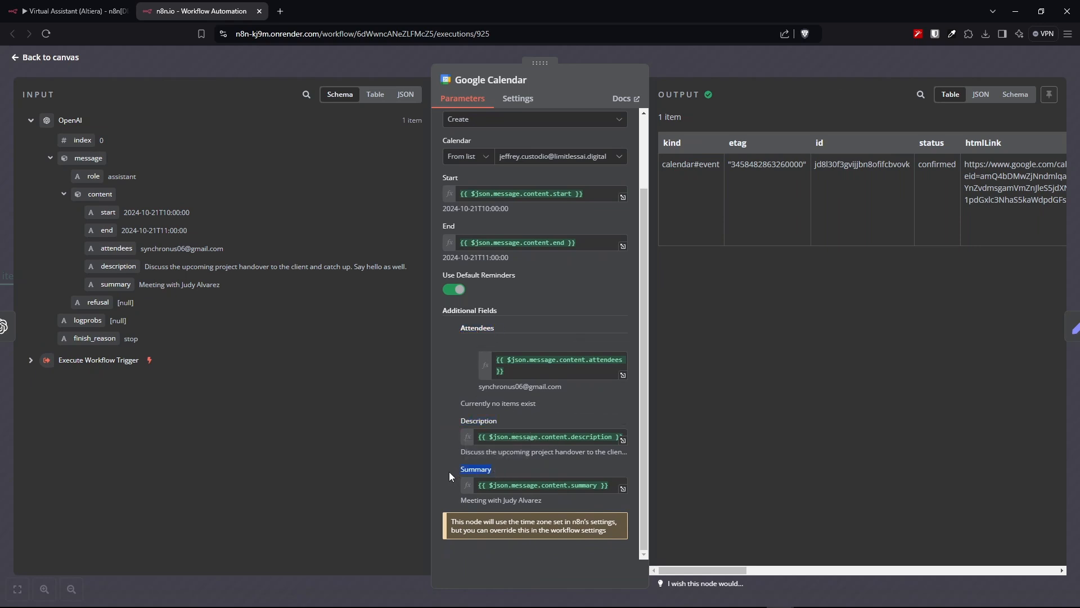
key("Escape")
- Open the Edit Fields node, collapse the Google Calendar input, examine the response field and its text, and close the execution page
double_click(754, 329)
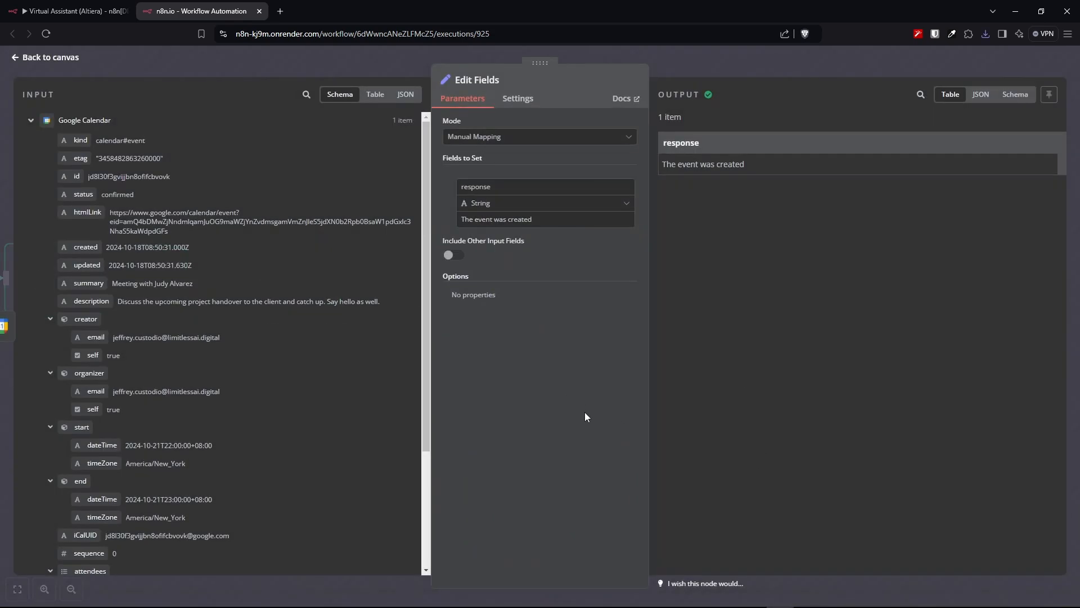
left_click(30, 120)
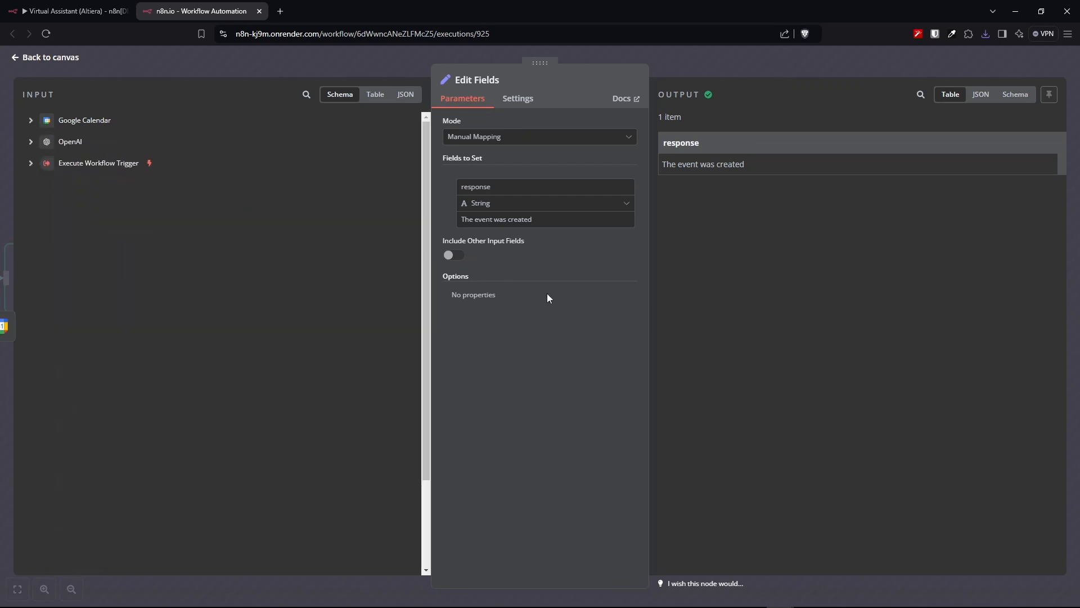
double_click(498, 188)
left_click_drag(540, 223, 457, 220)
left_click(534, 377)
key("ctrl+w")
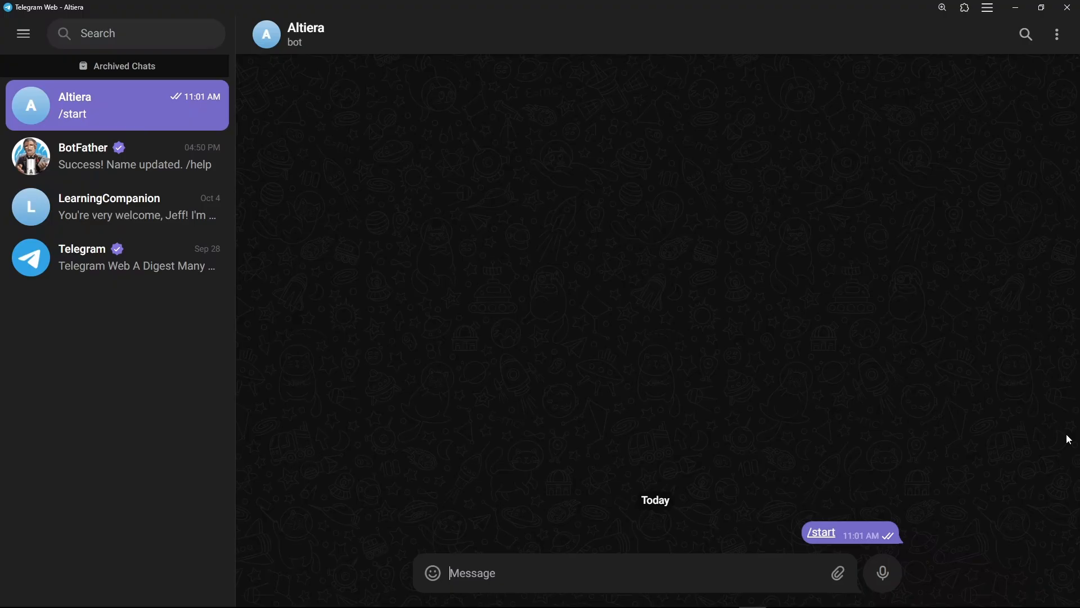
- Send Altiera the Telegram message "Hi Alt, can you grab a summary of my inbox for today?"
left_click(593, 574)
type("Hi Alt, can you grab a summary of my inbox for today?")
key("Return")
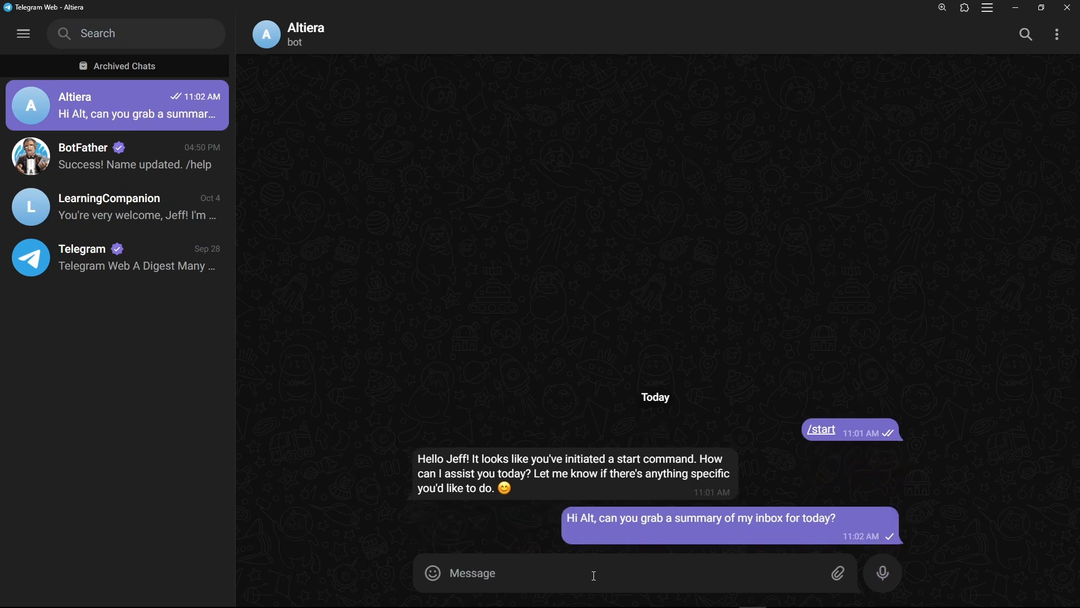